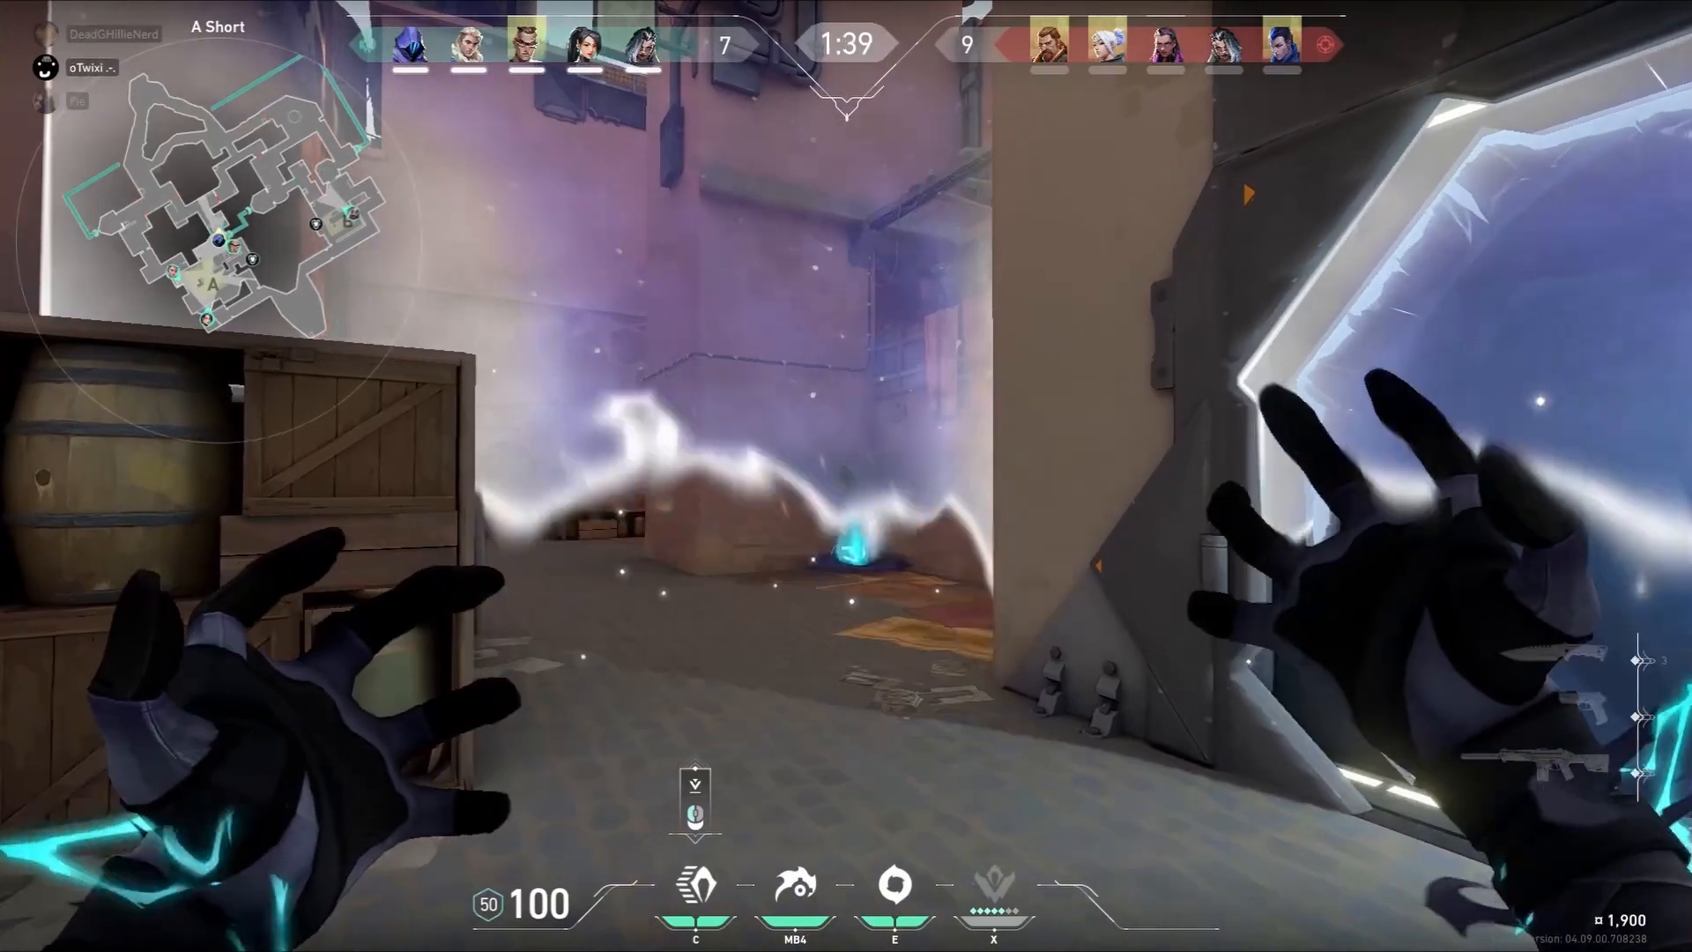
pyautogui.click(845, 475)
pyautogui.press('d')
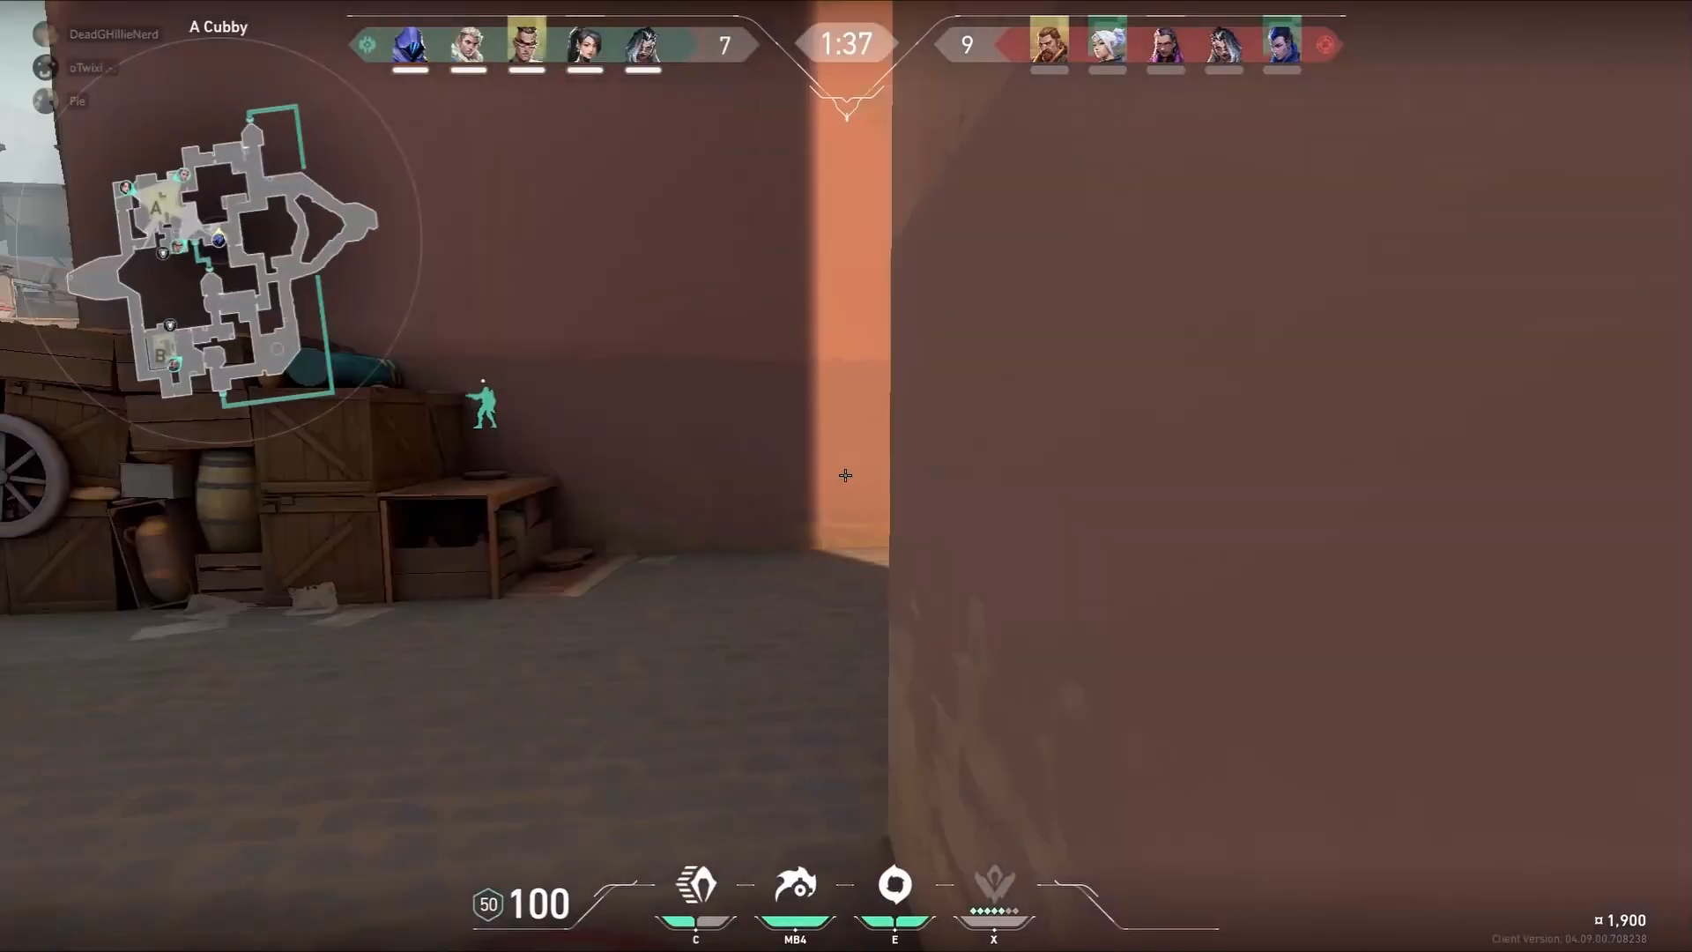
pyautogui.press('s')
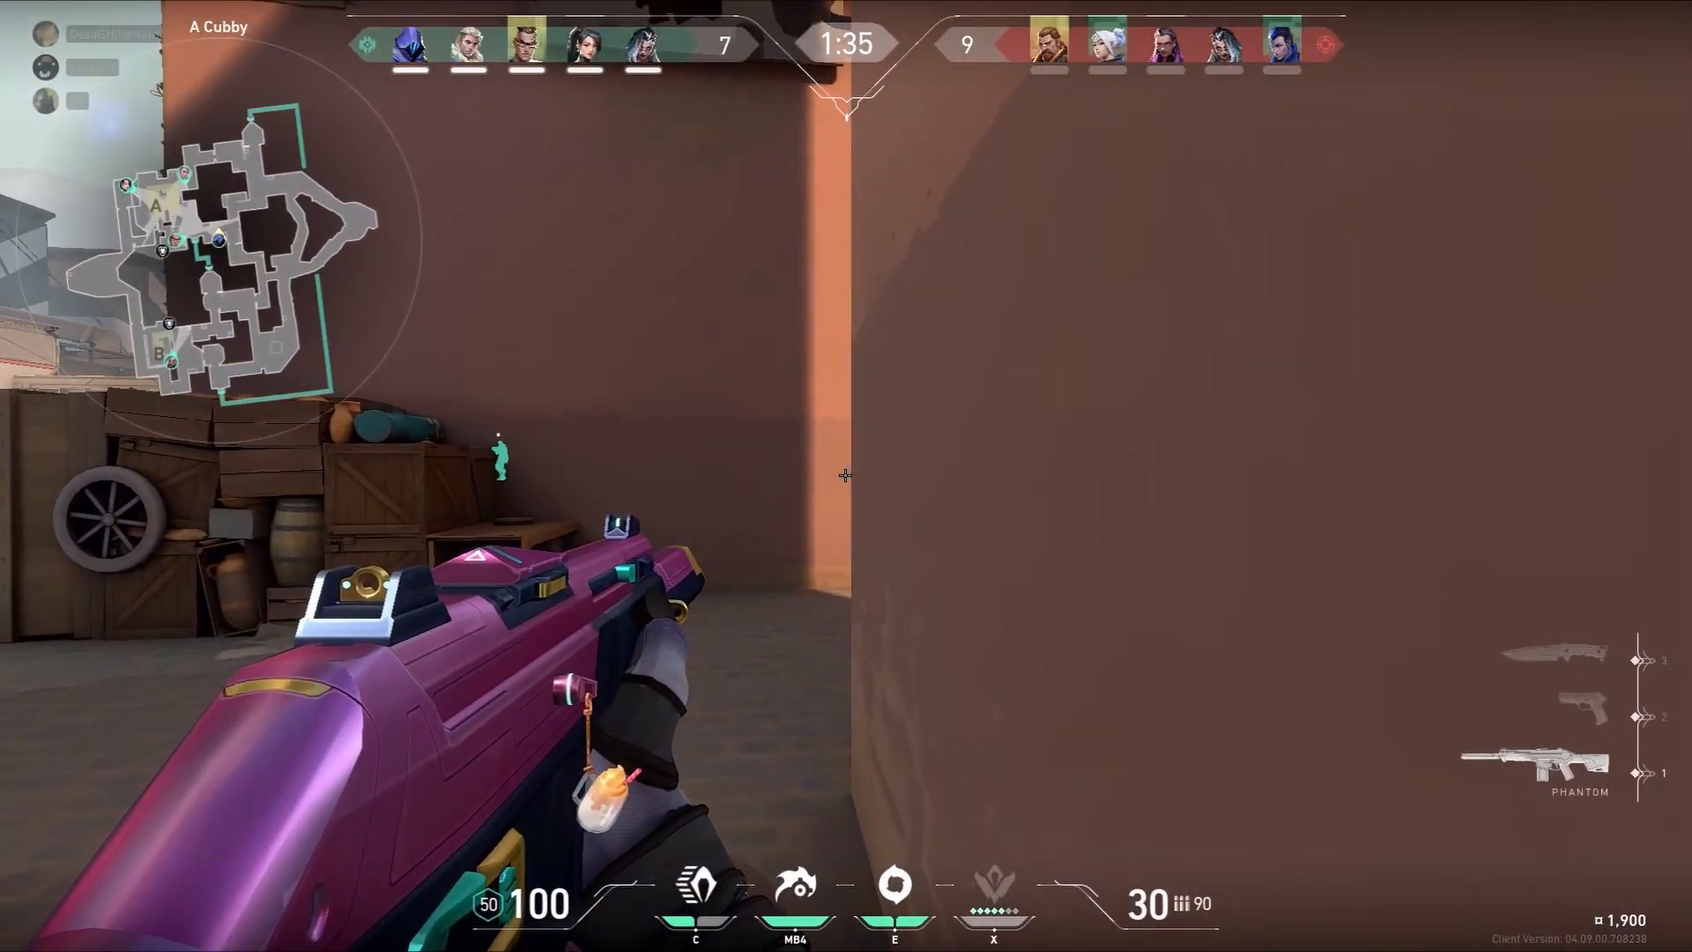
pyautogui.press('s')
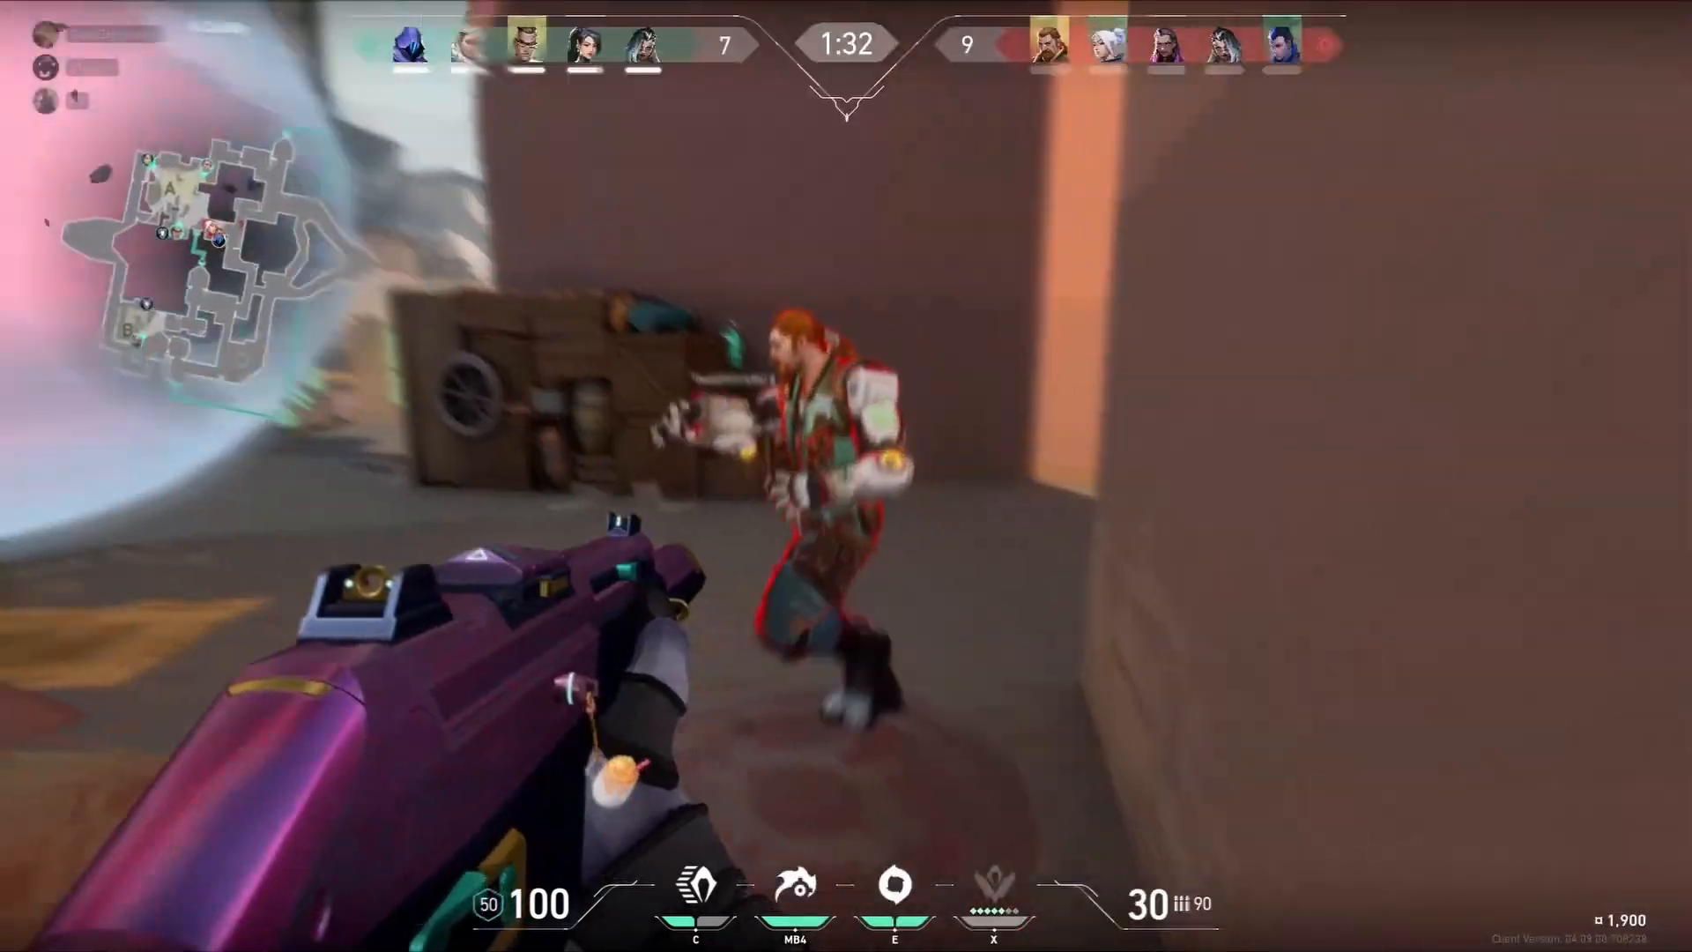
pyautogui.click(845, 475)
pyautogui.click(845, 475)
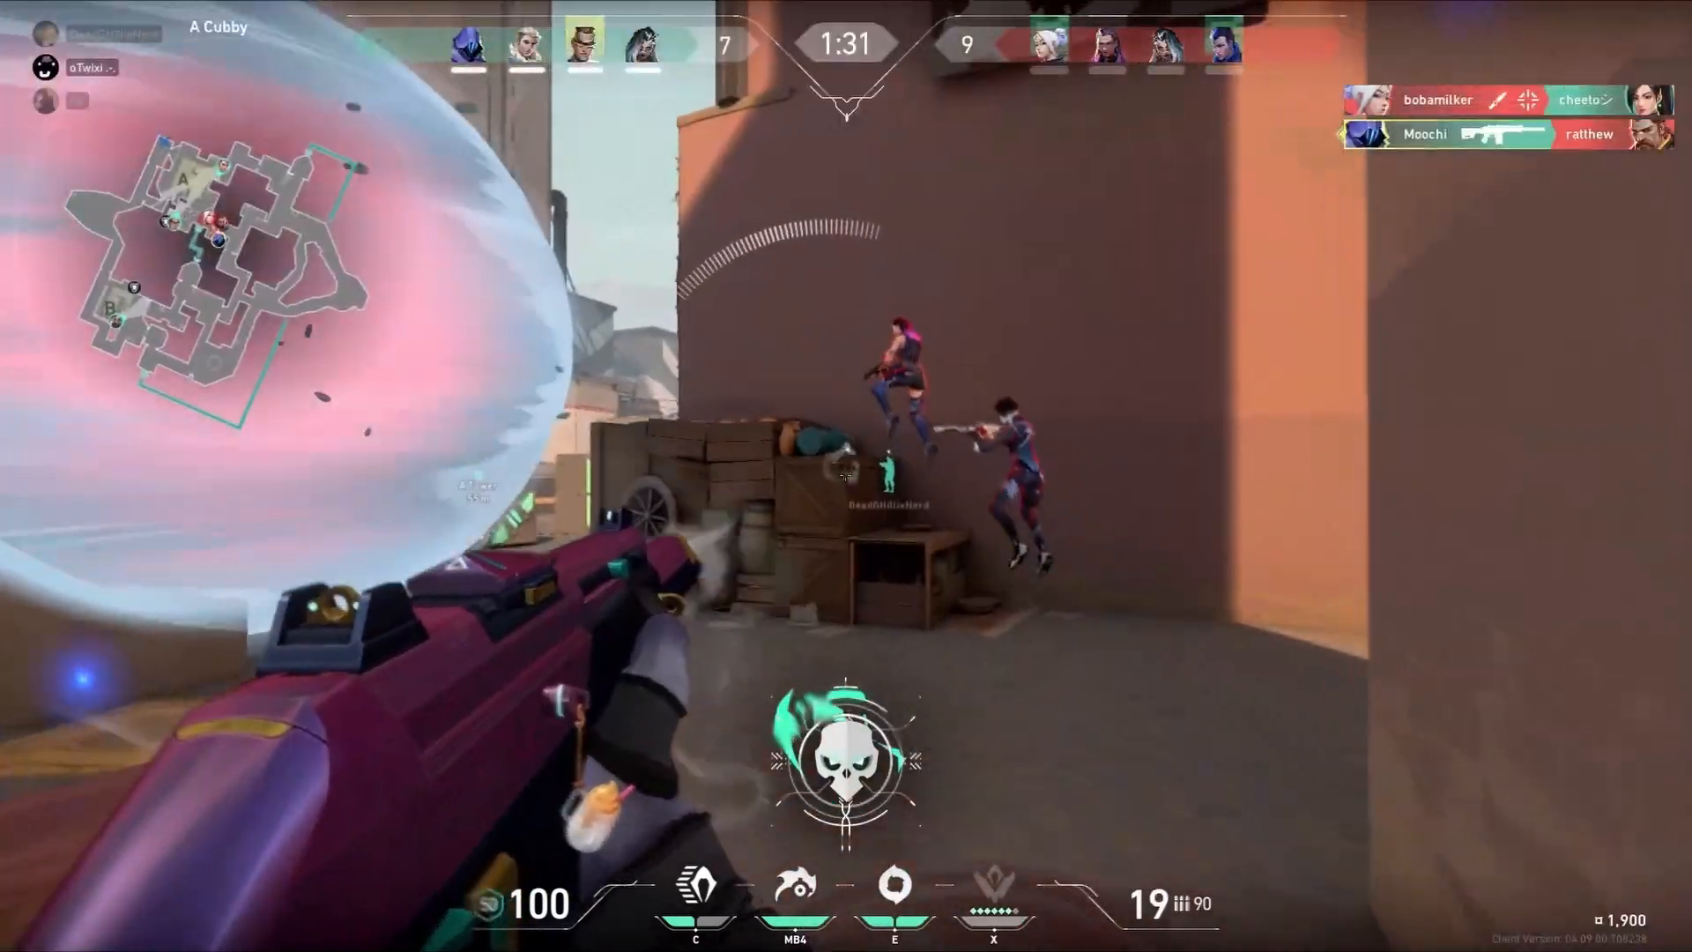
pyautogui.click(845, 475)
pyautogui.click(845, 475)
pyautogui.click(845, 475)
pyautogui.click(845, 475)
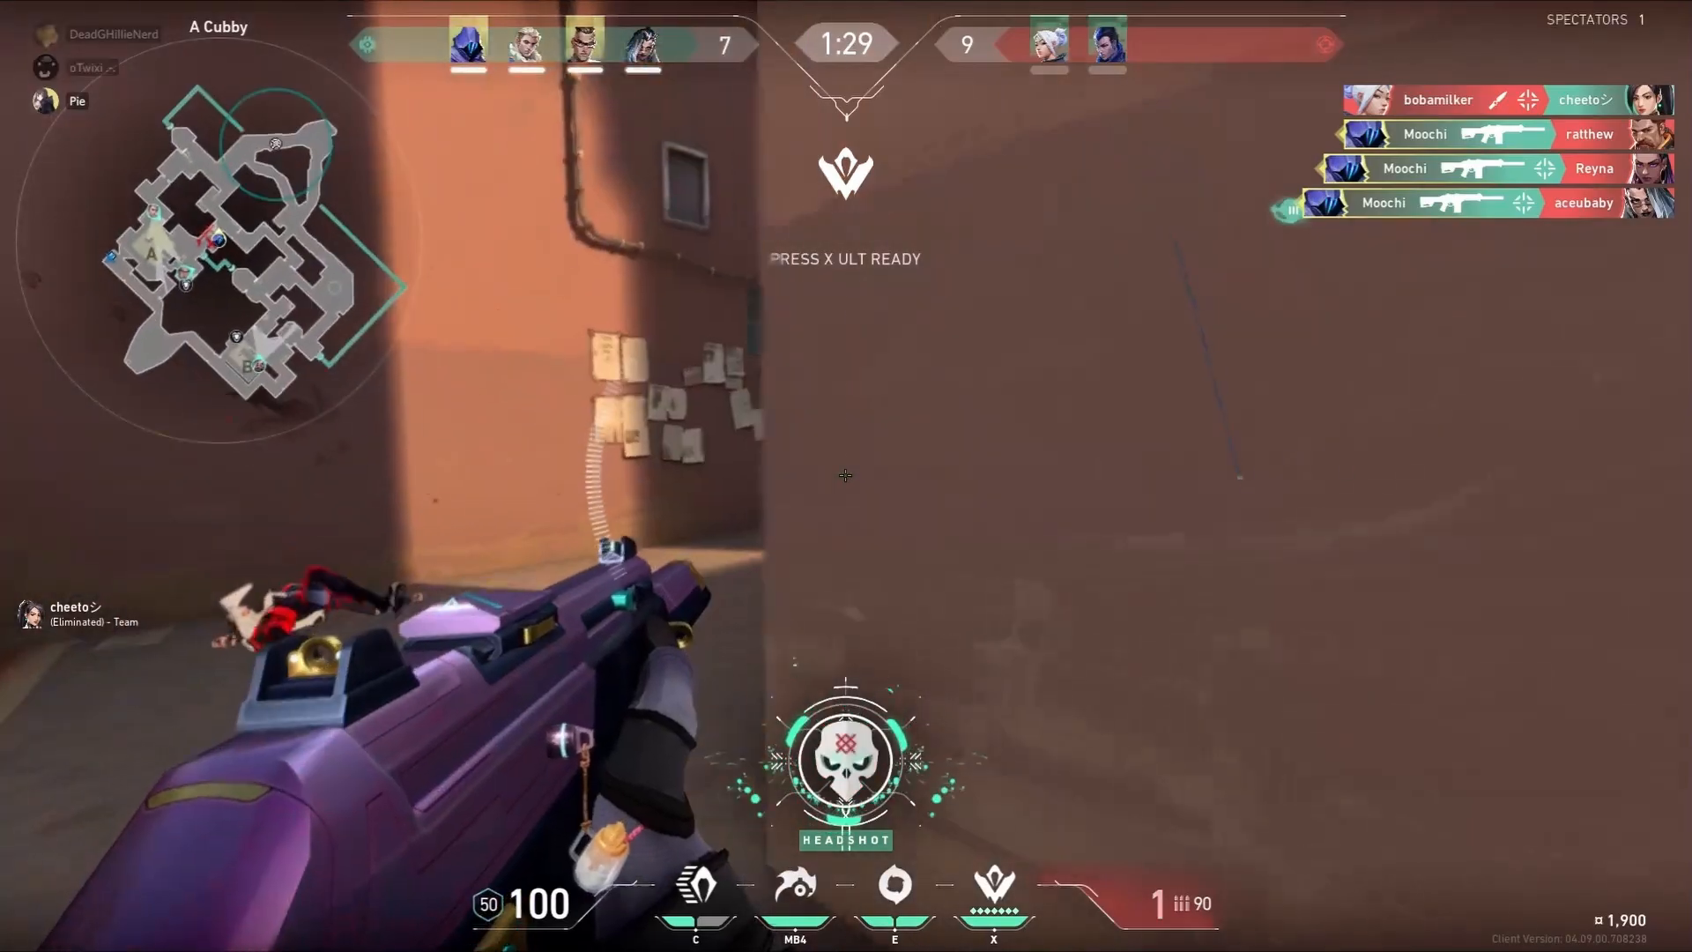
pyautogui.press('r')
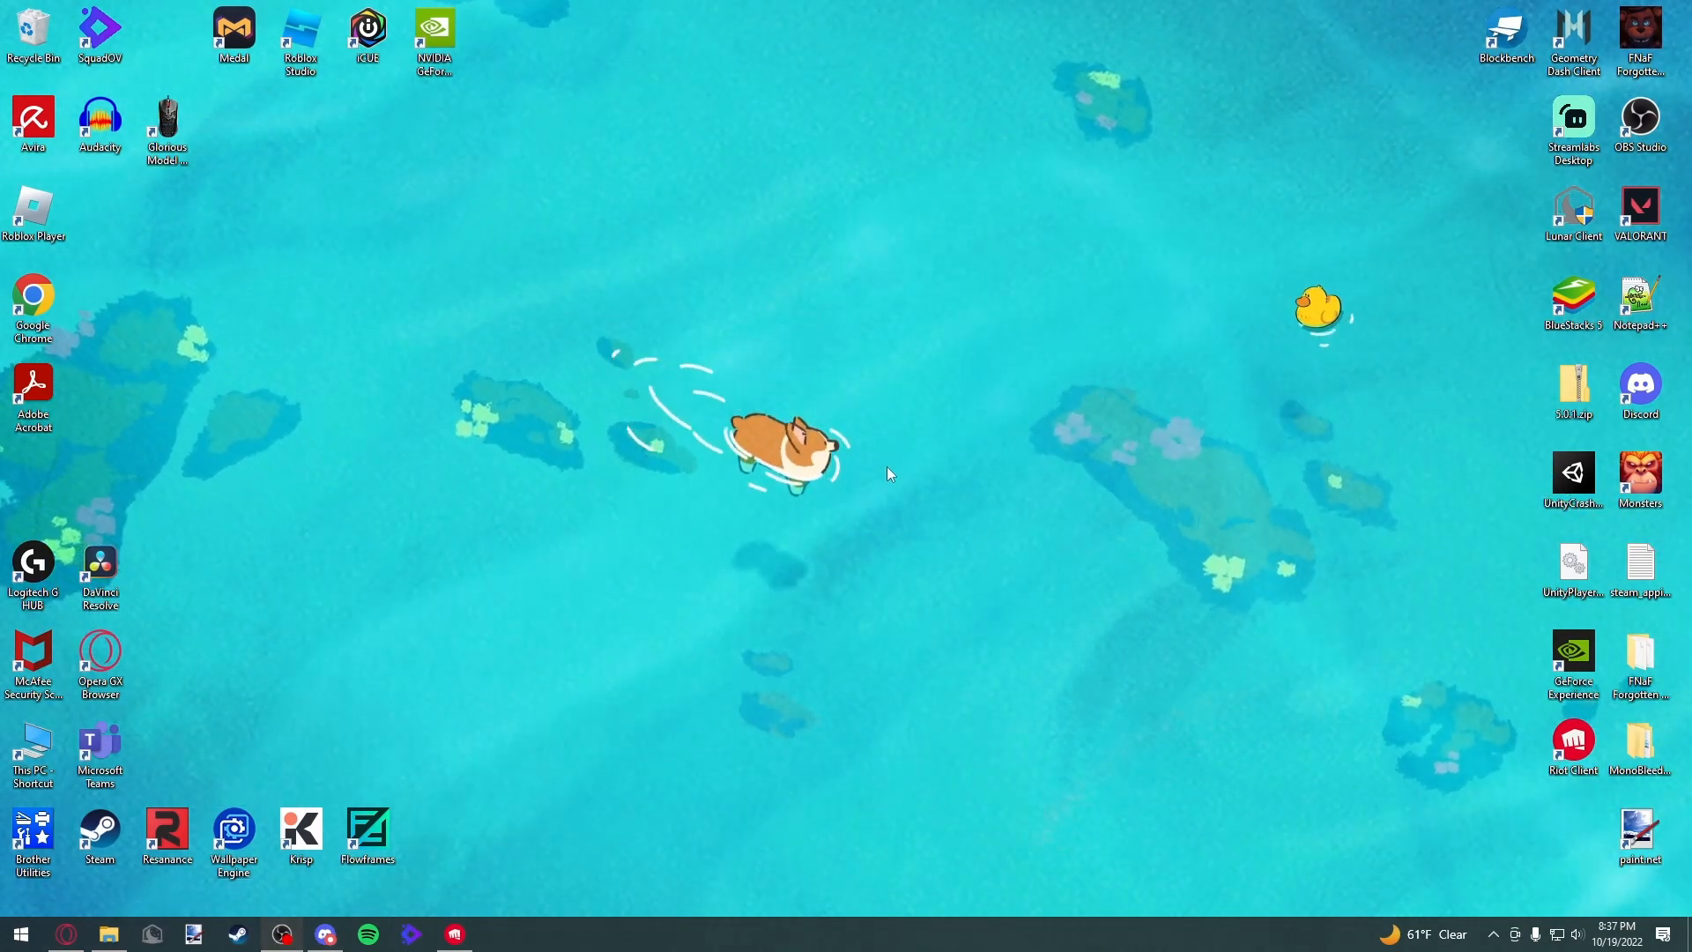
# Open File Explorer, go up to FPS Convert Tools and play the MedalTVValorant20220629101547.mp4 clip
pyautogui.click(108, 934)
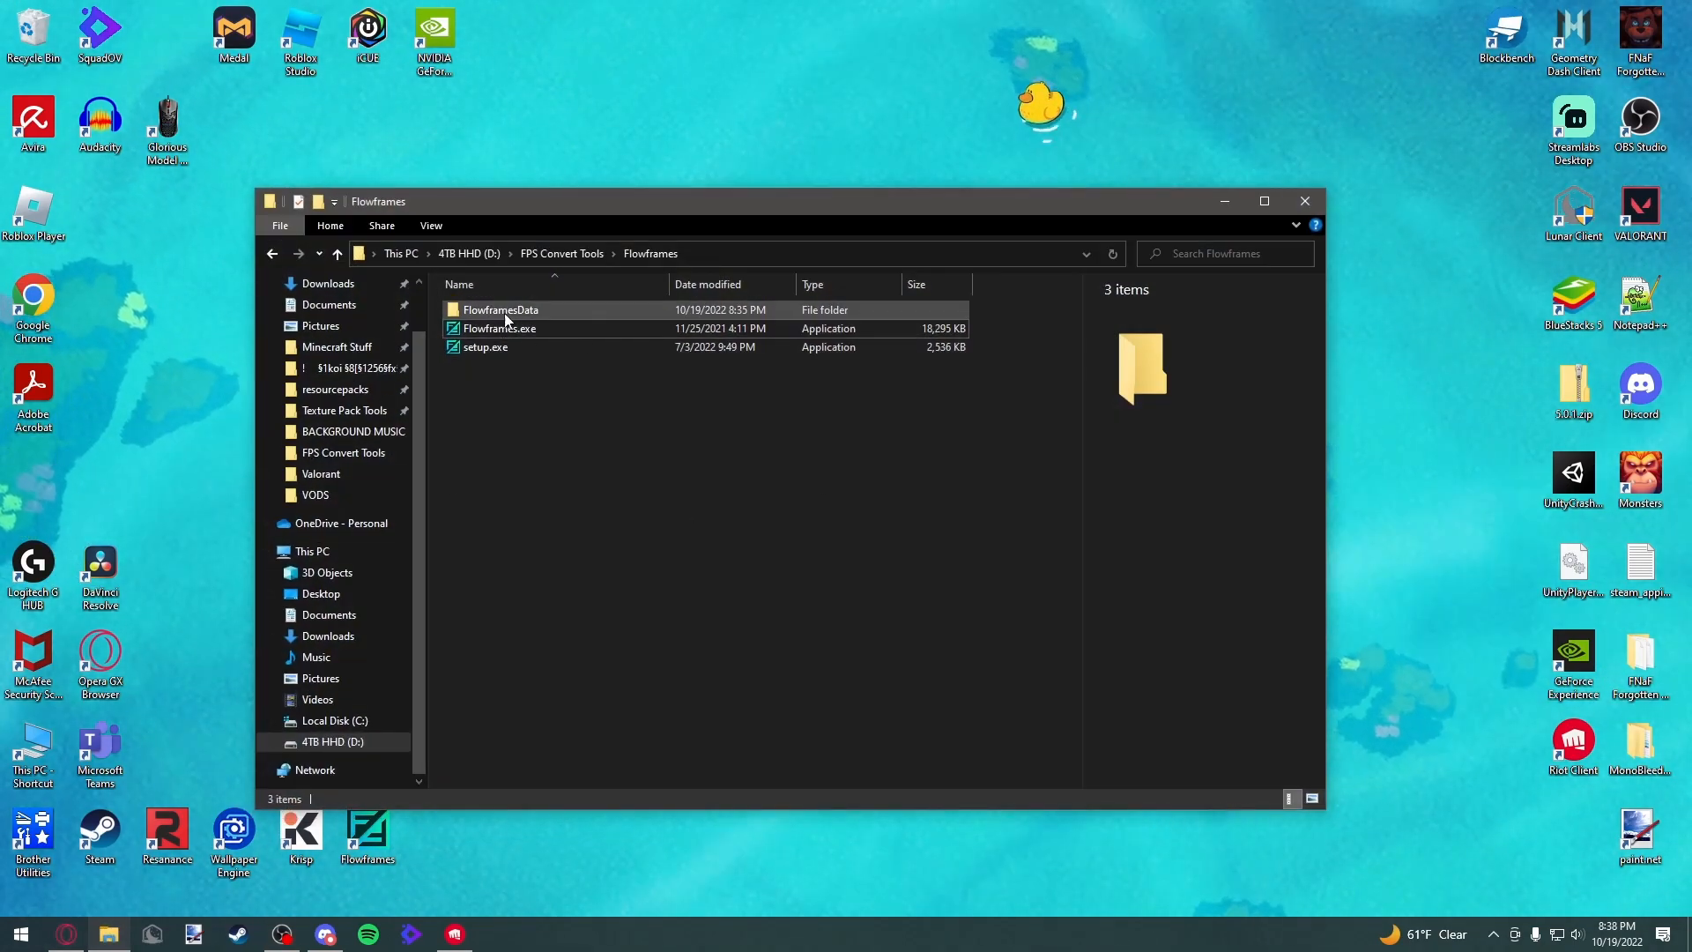
pyautogui.click(277, 255)
pyautogui.doubleClick(498, 381)
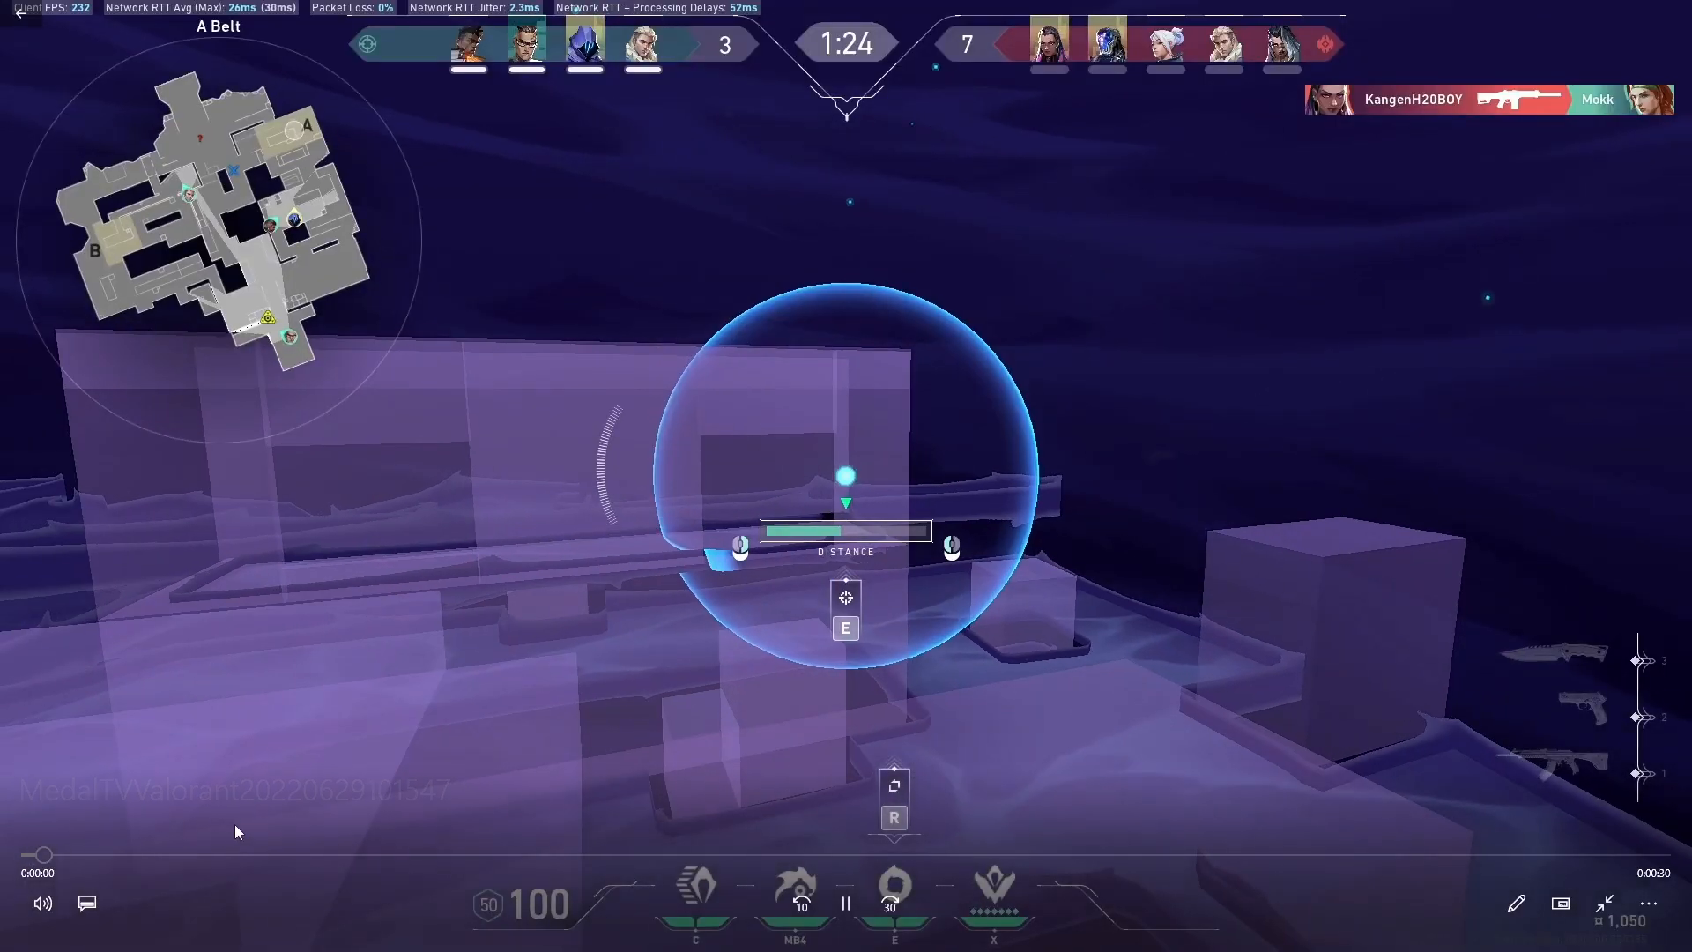
# Mute the clip's playback and scrub through its timeline to preview the footage
pyautogui.click(42, 904)
pyautogui.click(68, 847)
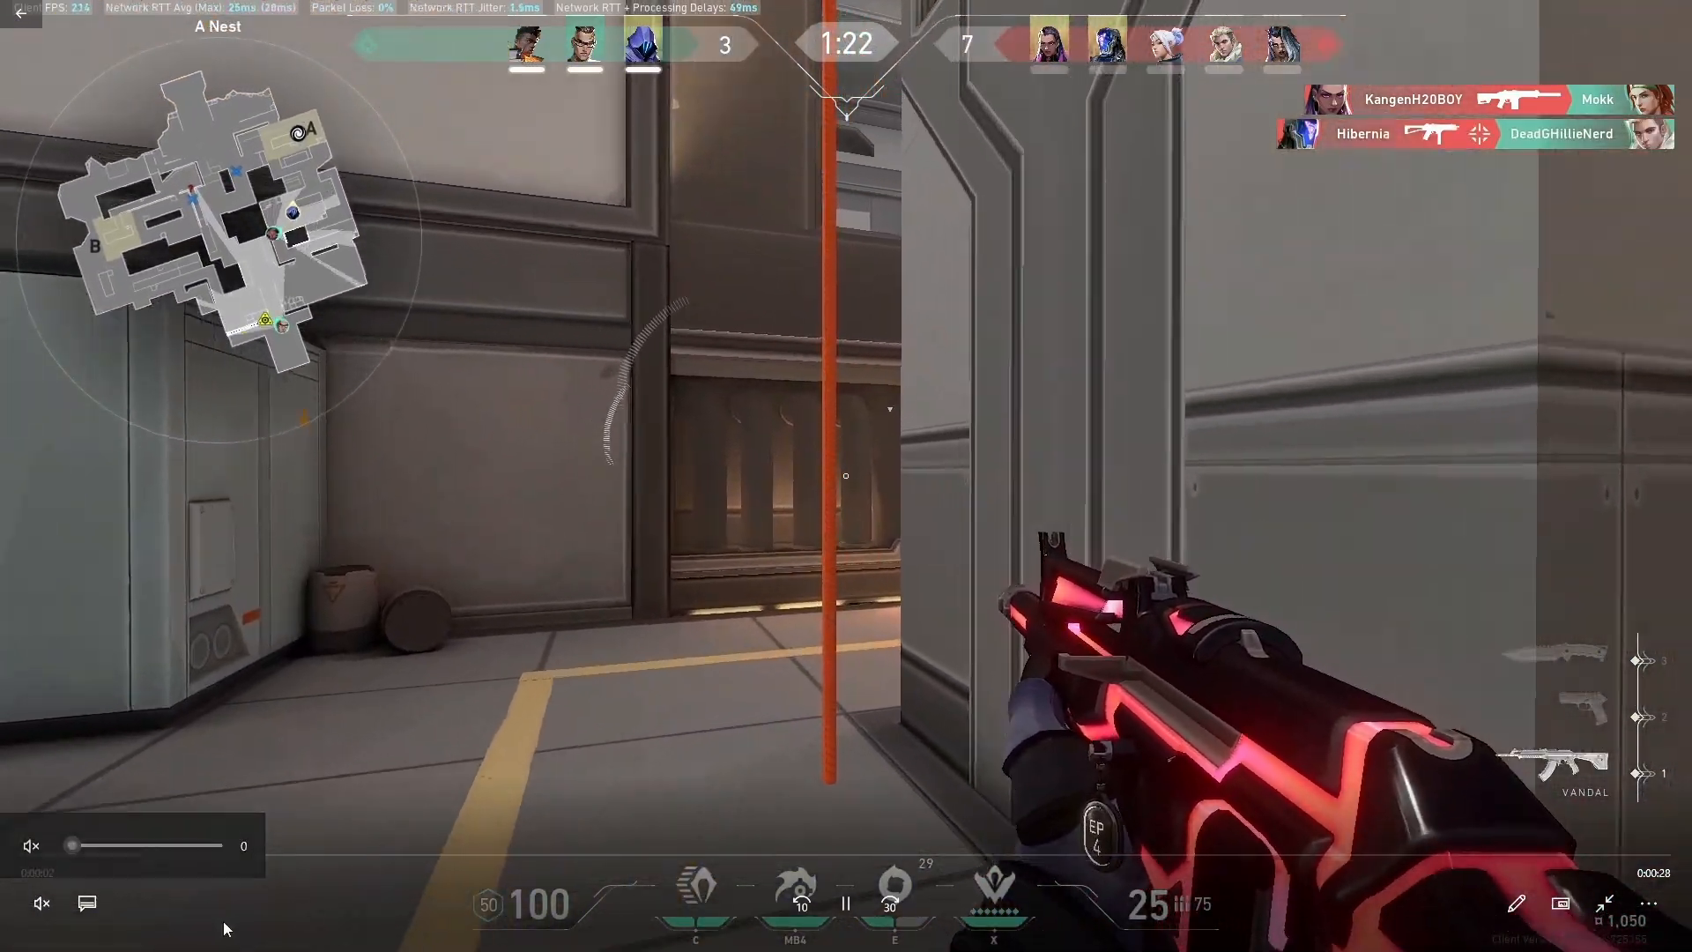
pyautogui.click(476, 855)
pyautogui.click(565, 853)
pyautogui.click(795, 853)
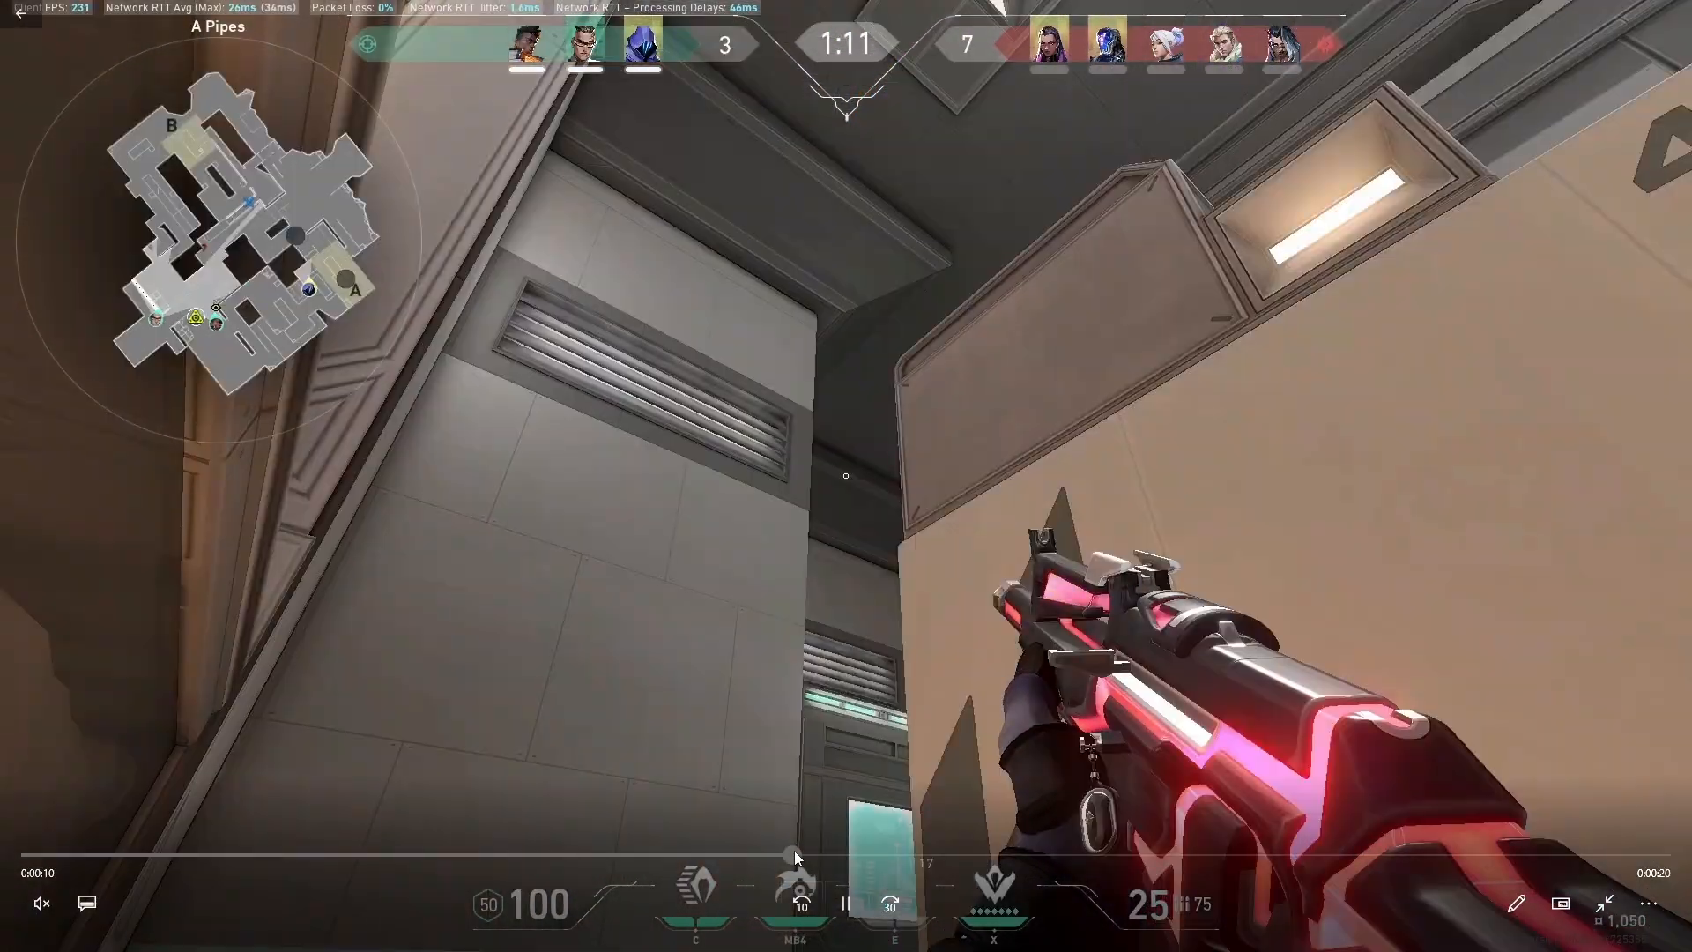
pyautogui.click(927, 852)
pyautogui.click(1012, 859)
pyautogui.click(1146, 855)
pyautogui.click(1234, 860)
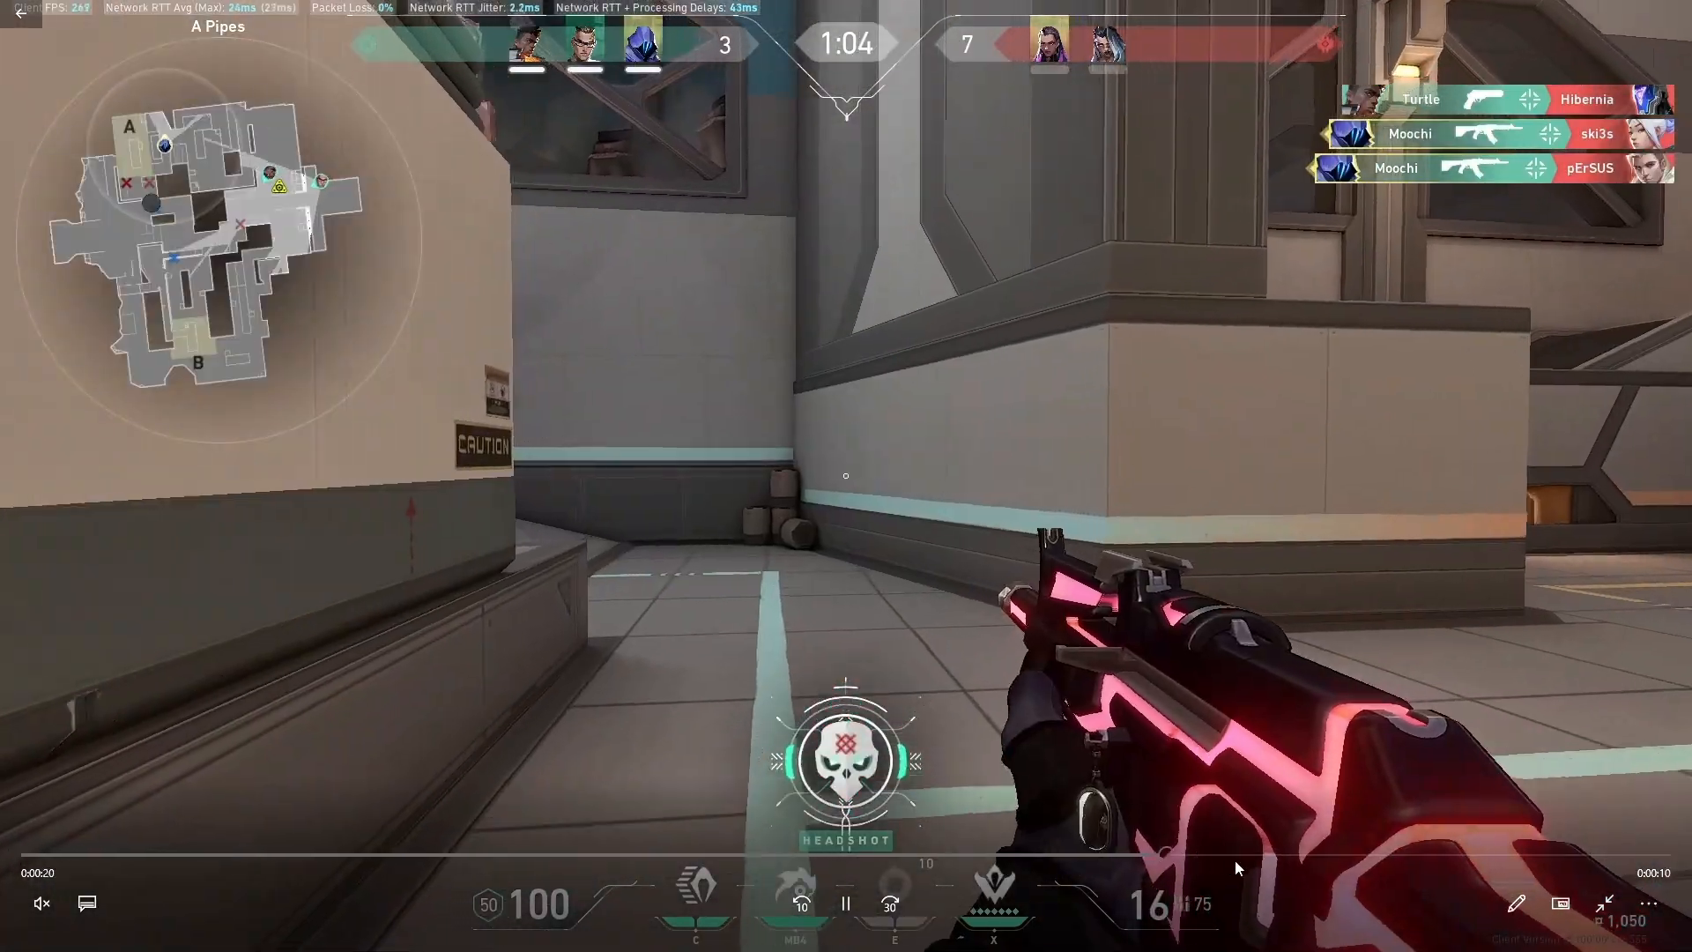
# Pause, resume and seek within the clip to review the gameplay footage
pyautogui.click(1313, 851)
pyautogui.click(1356, 853)
pyautogui.click(1188, 860)
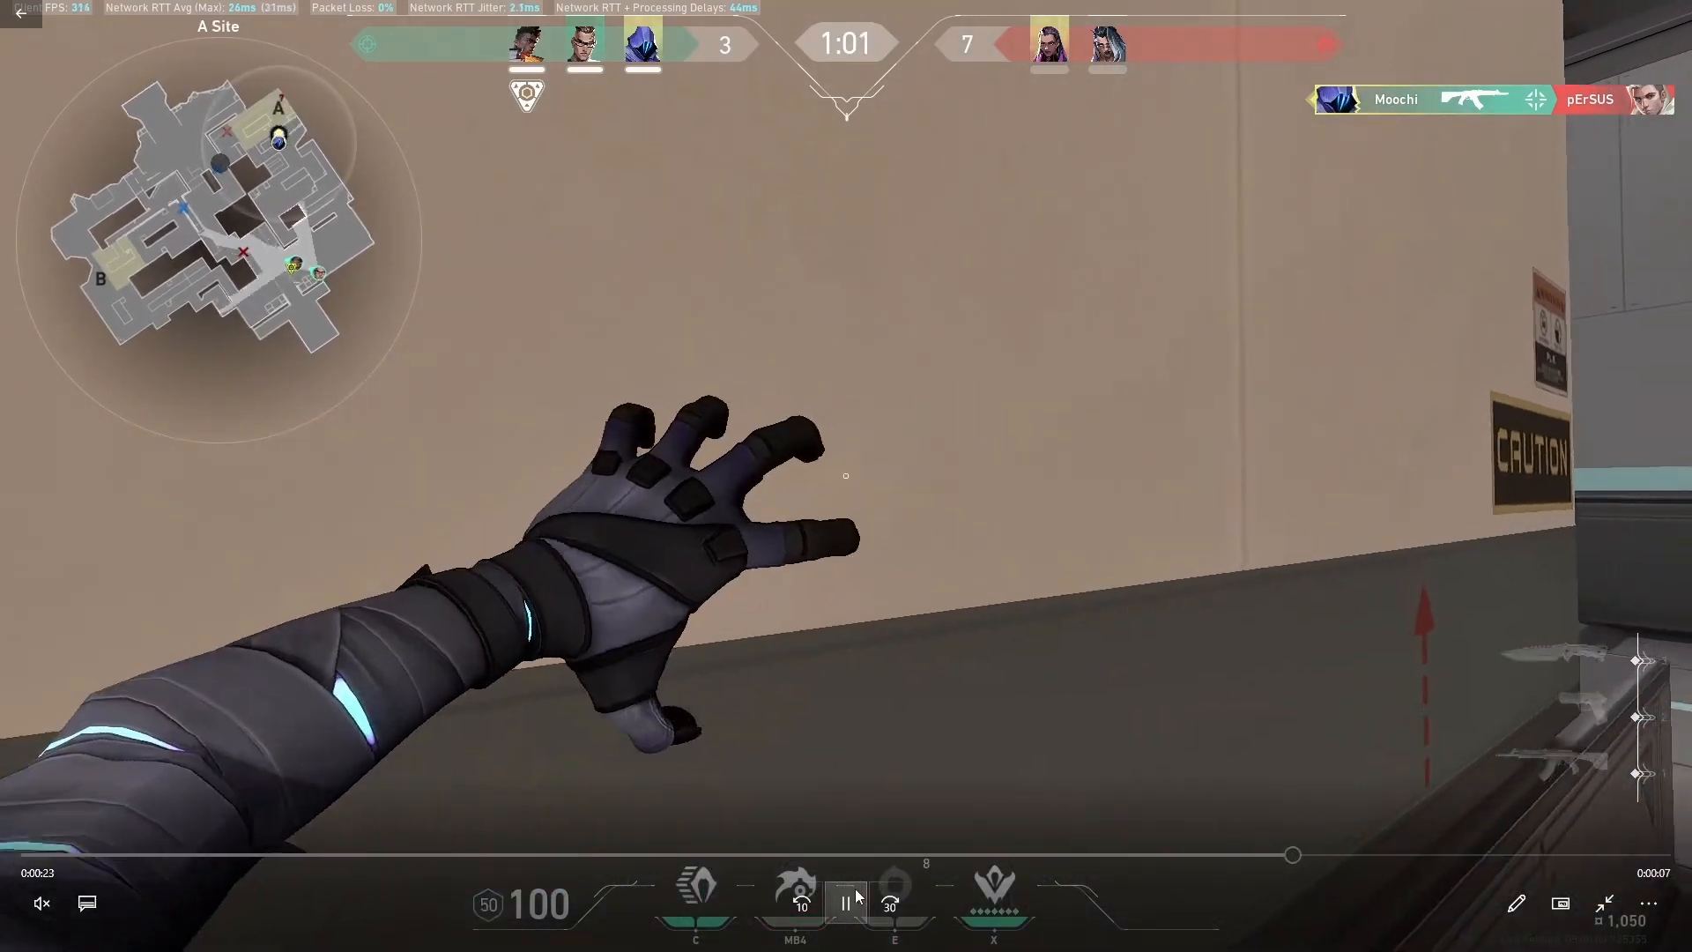
pyautogui.click(859, 896)
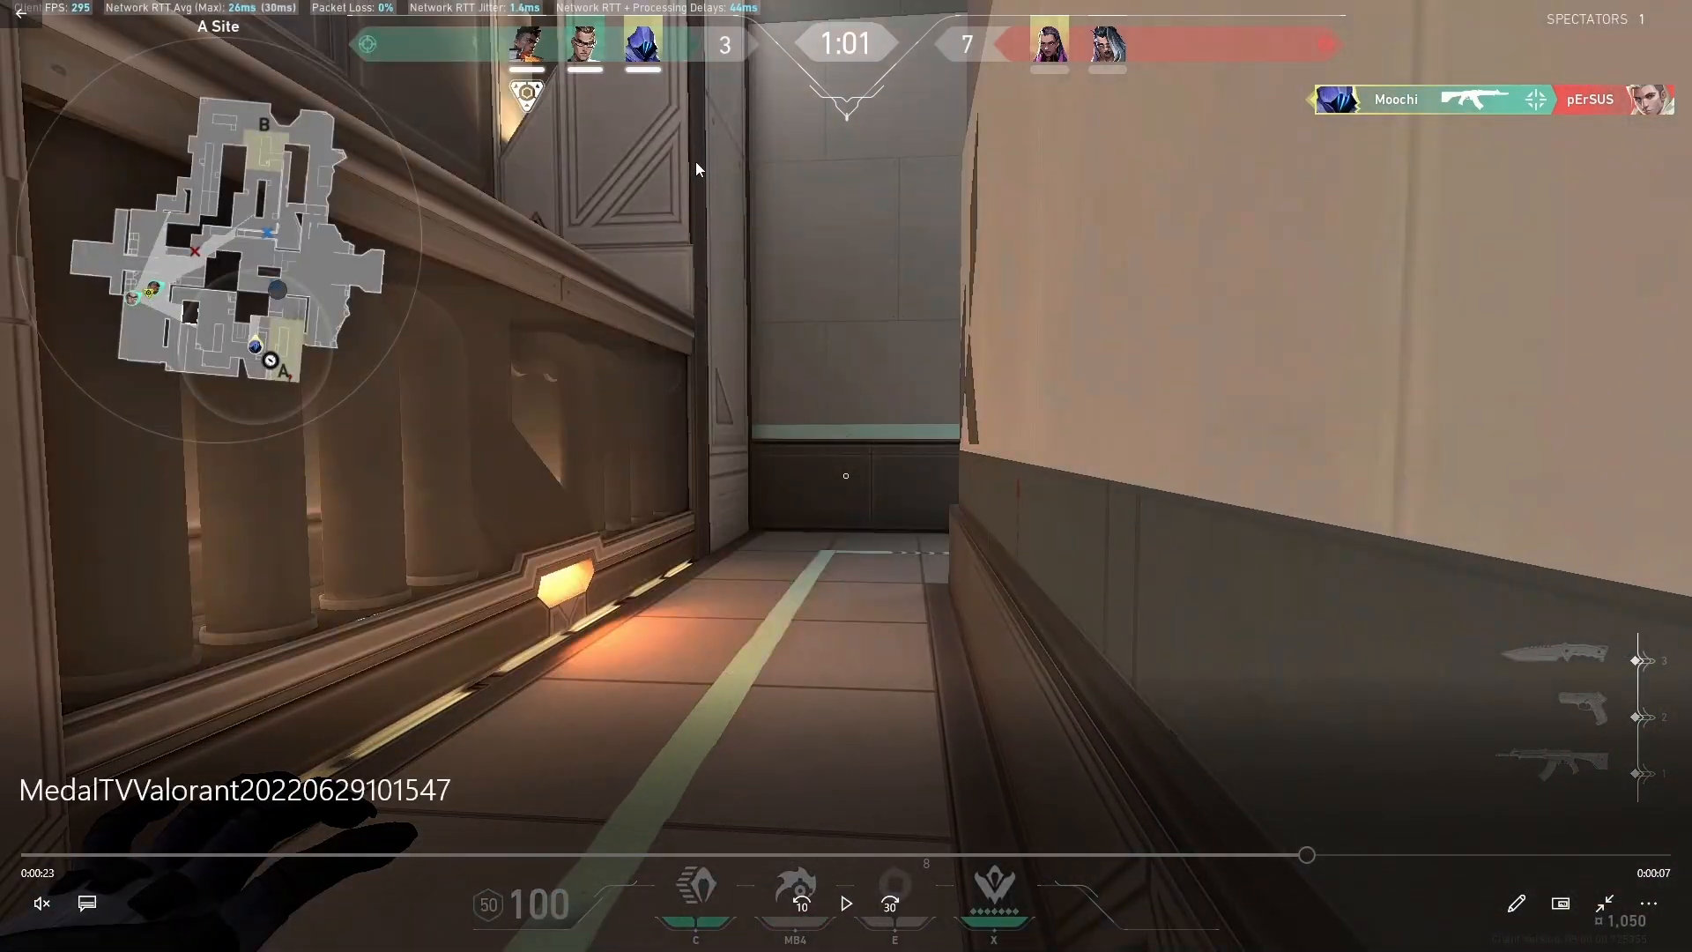
pyautogui.click(843, 906)
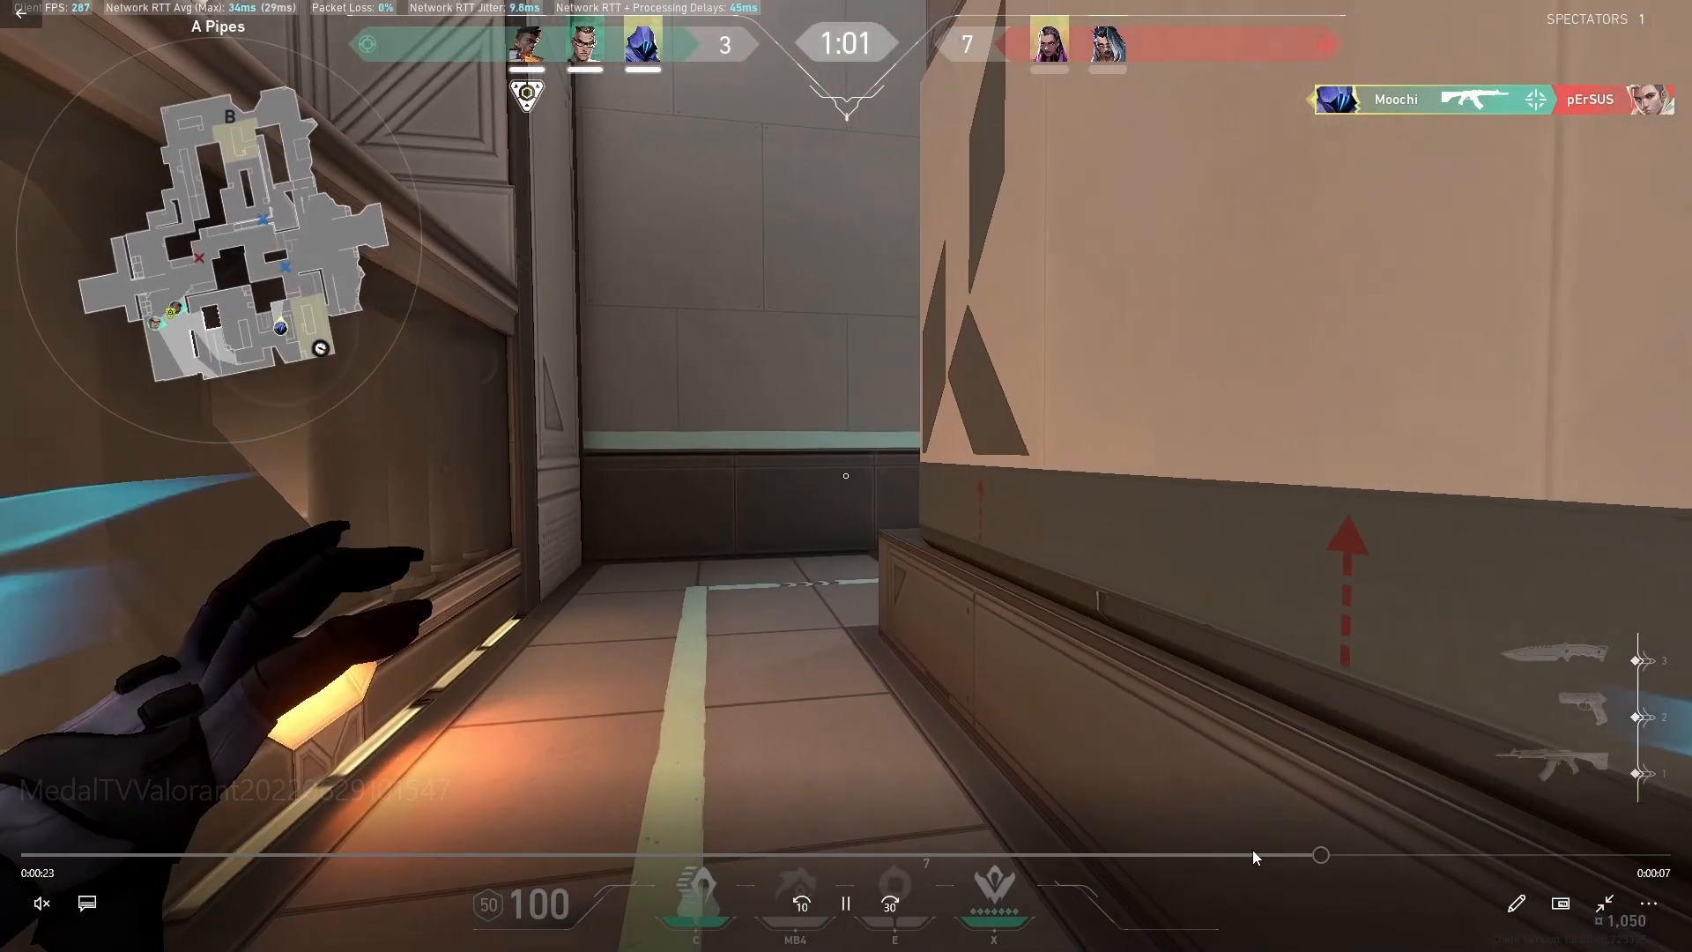
pyautogui.click(583, 853)
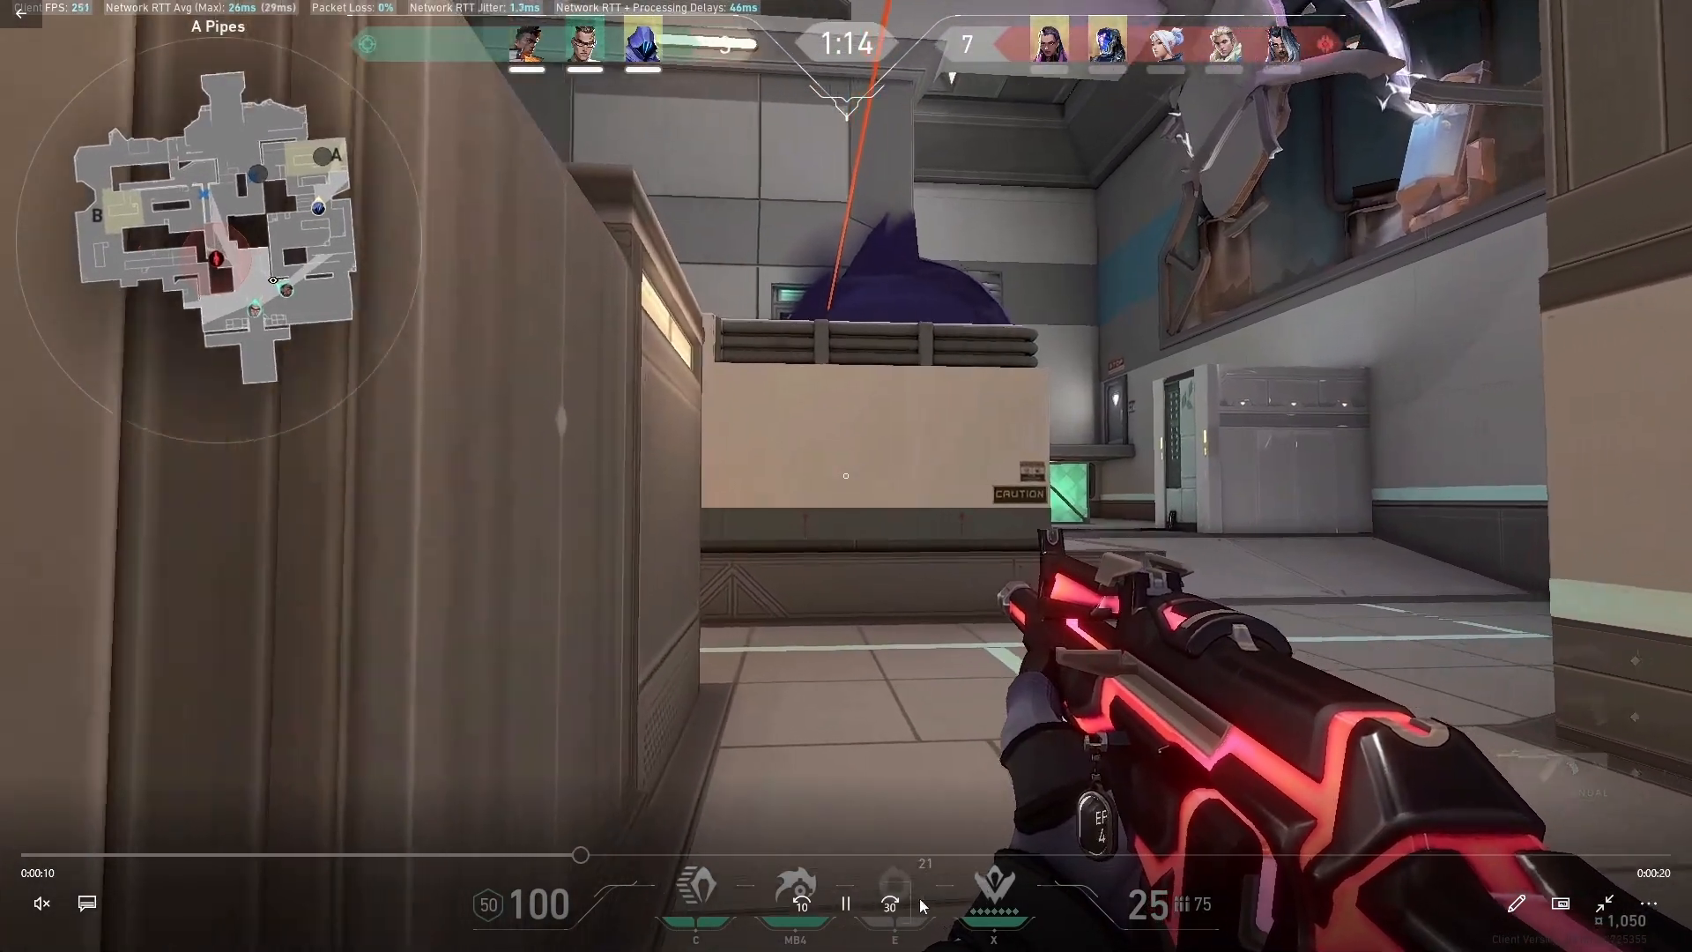
pyautogui.click(847, 904)
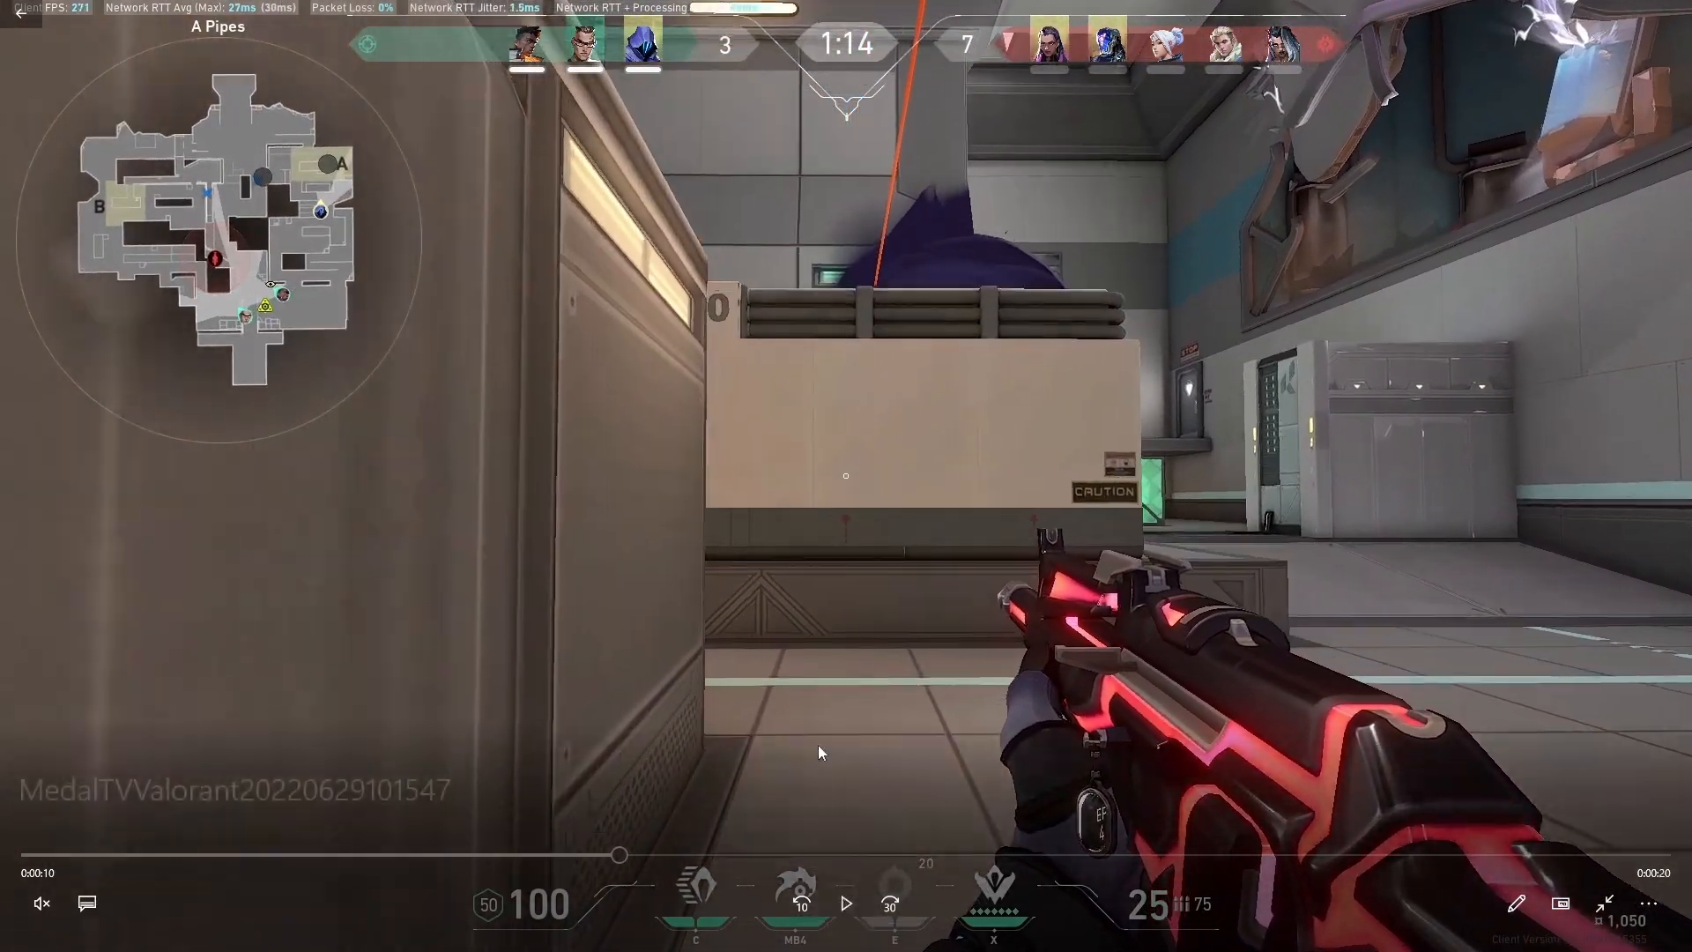
# Leave full screen, close the video player and deselect the clip in FPS Convert Tools
pyautogui.click(1602, 903)
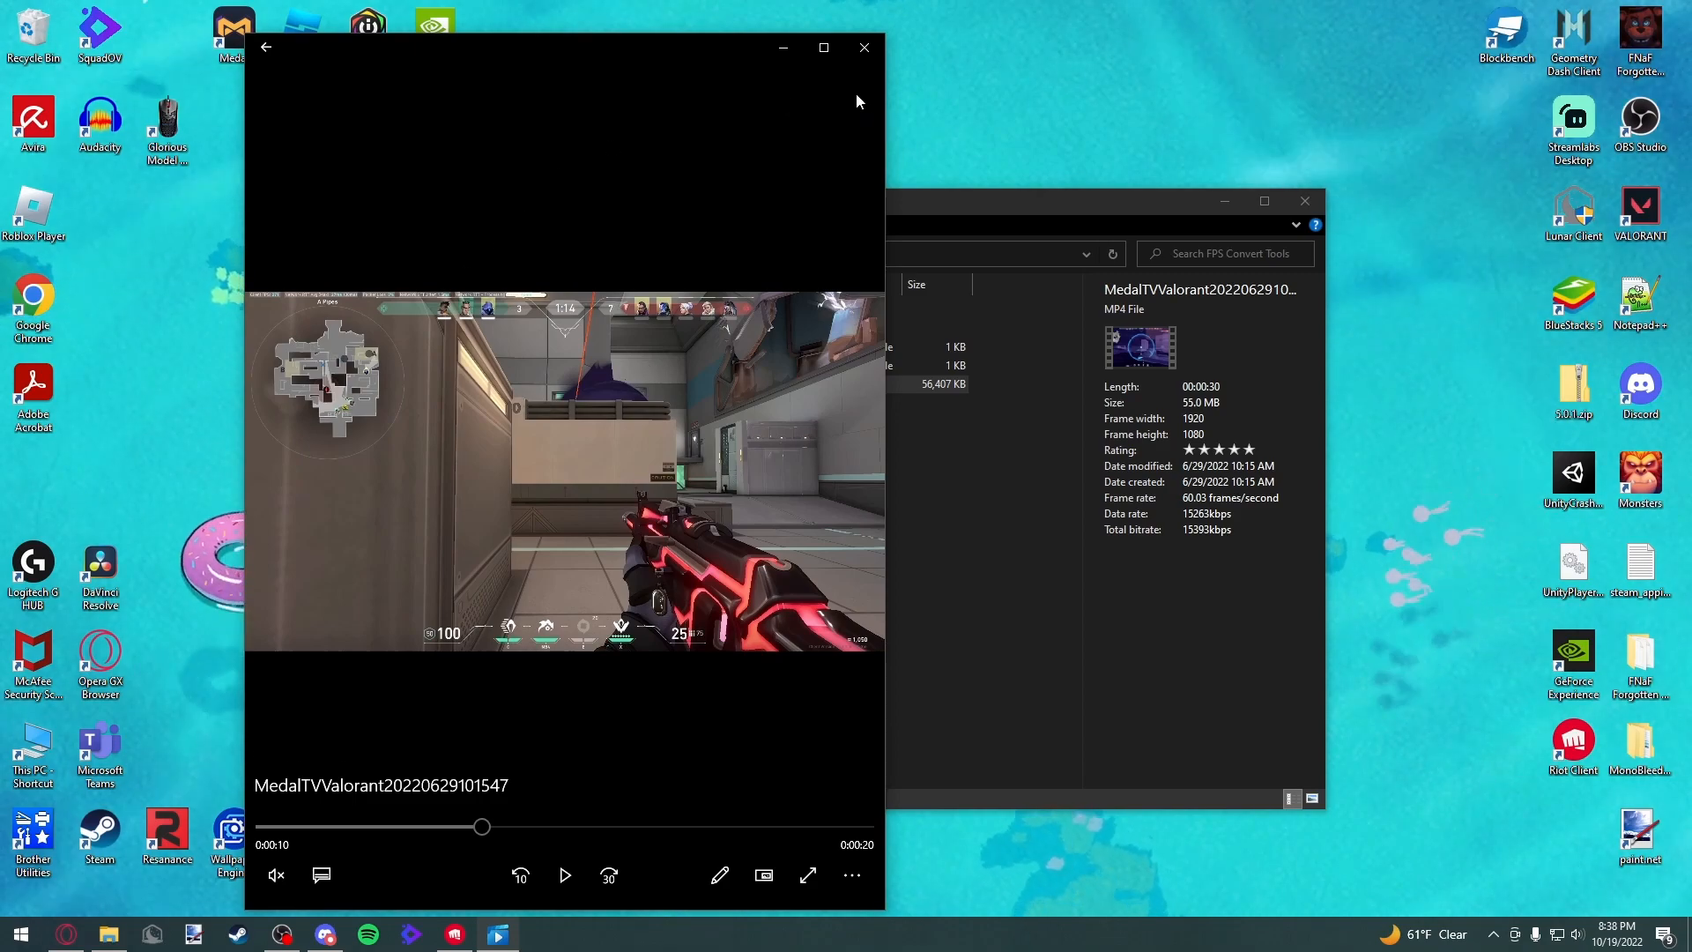
pyautogui.click(864, 47)
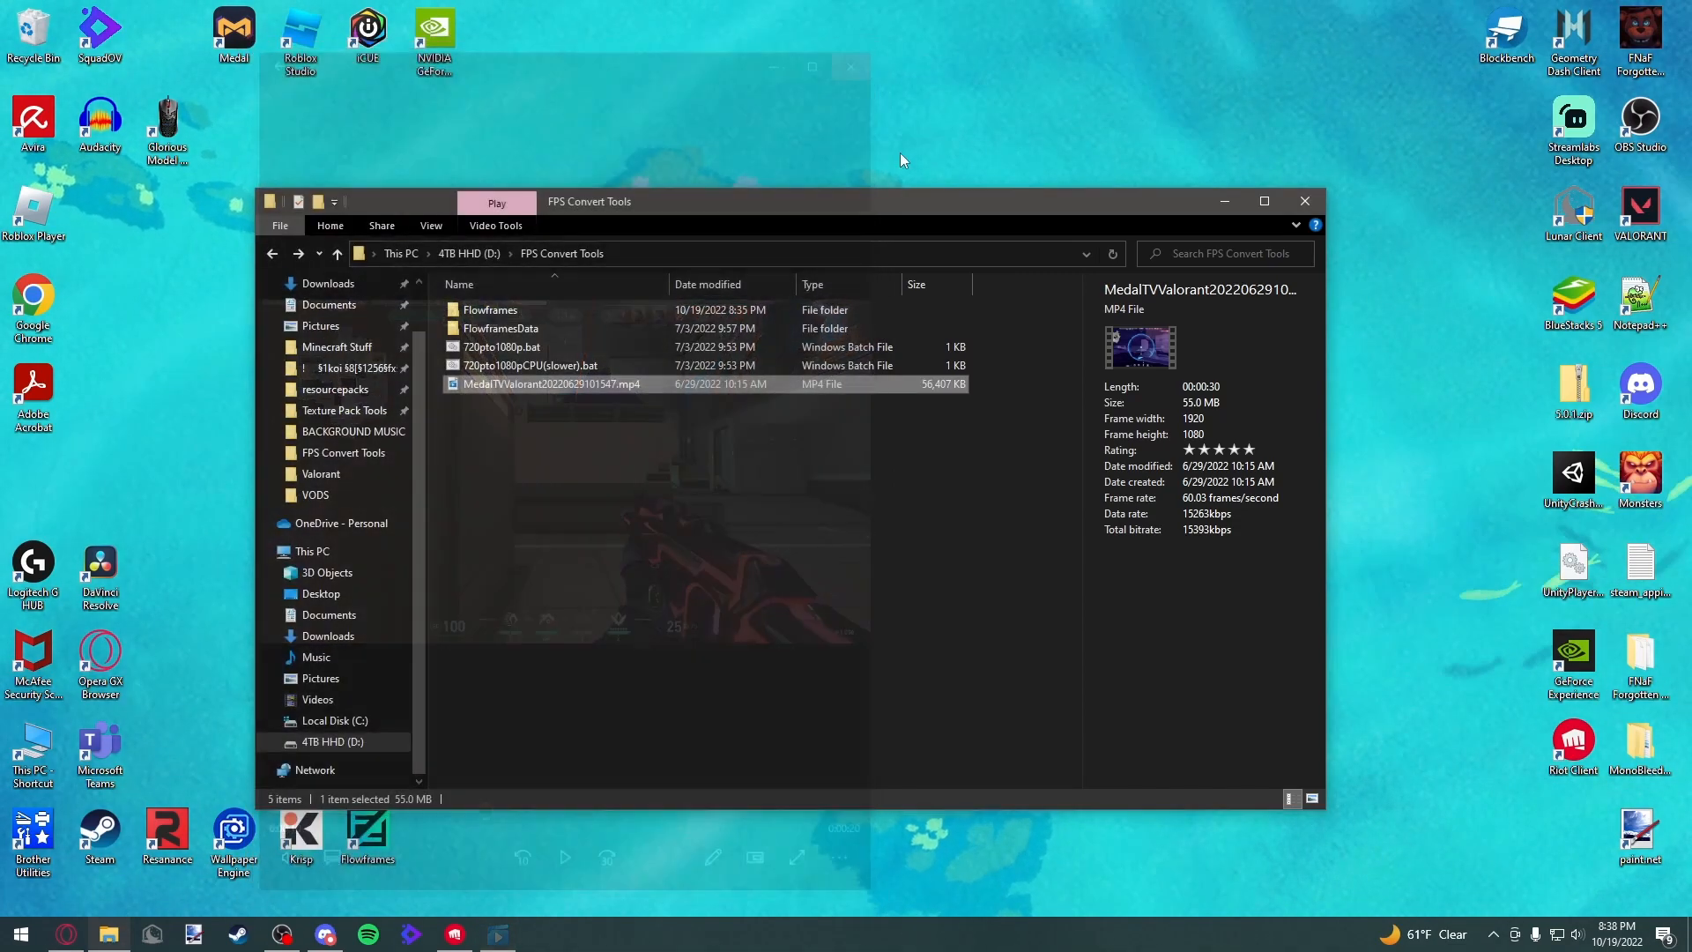
pyautogui.click(542, 492)
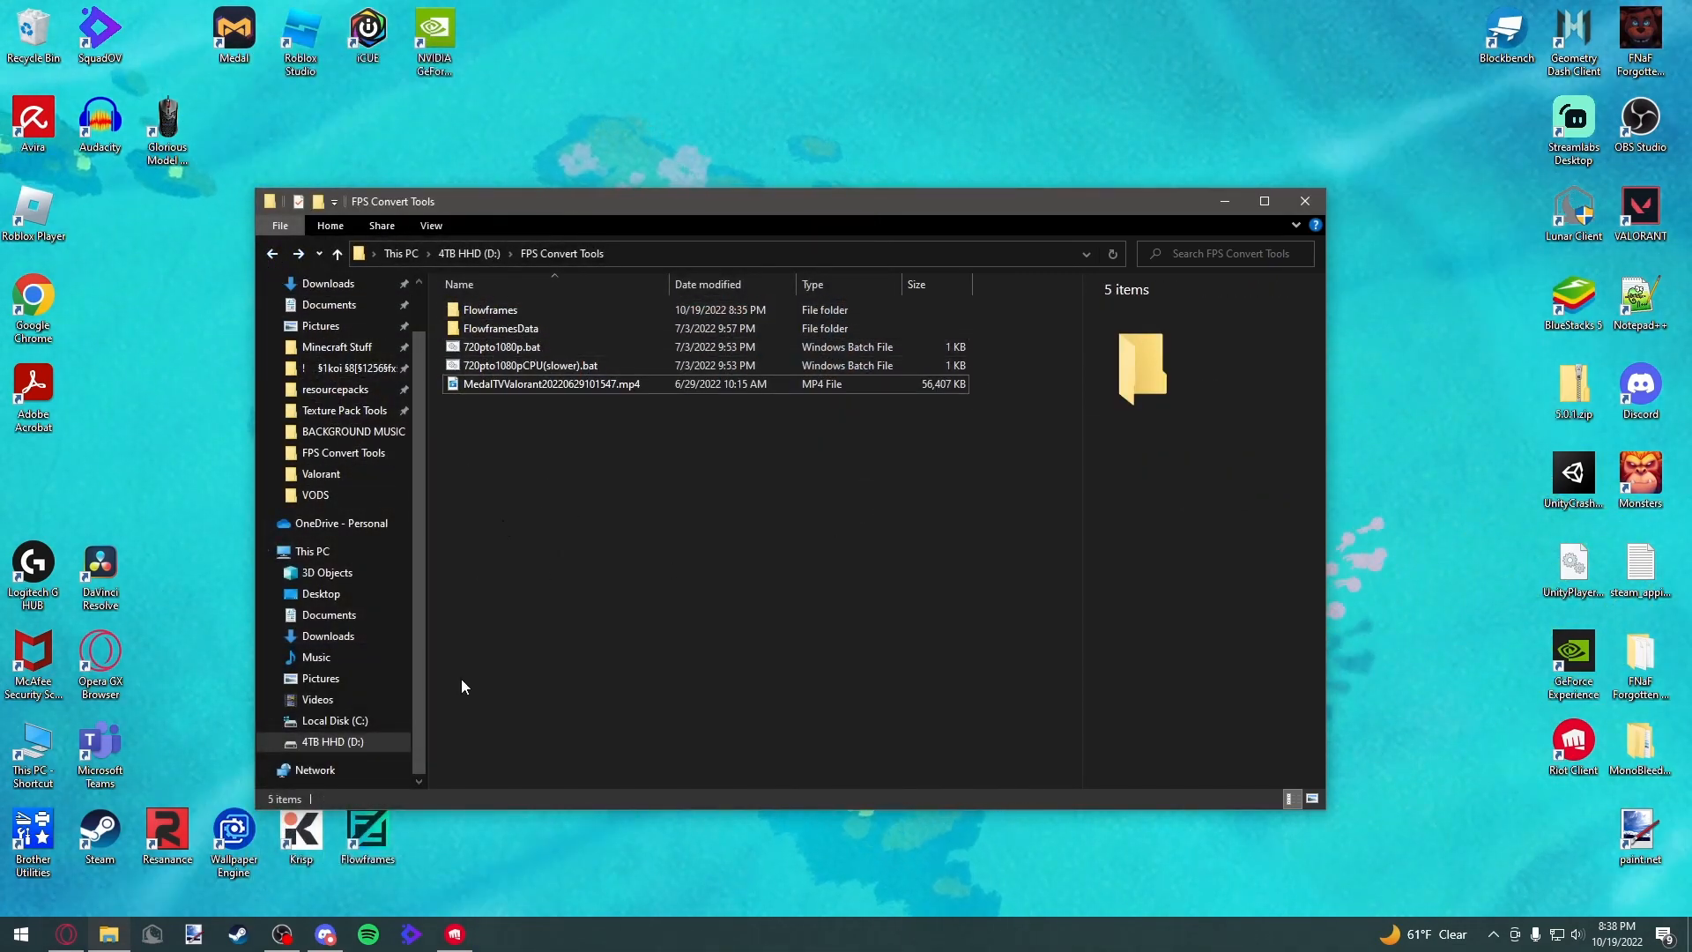
# Switch to the browser's Flowframes itch.io page and continue to the free downloads without paying
pyautogui.click(67, 934)
pyautogui.scroll(-3, 477, 506)
pyautogui.scroll(3, 414, 501)
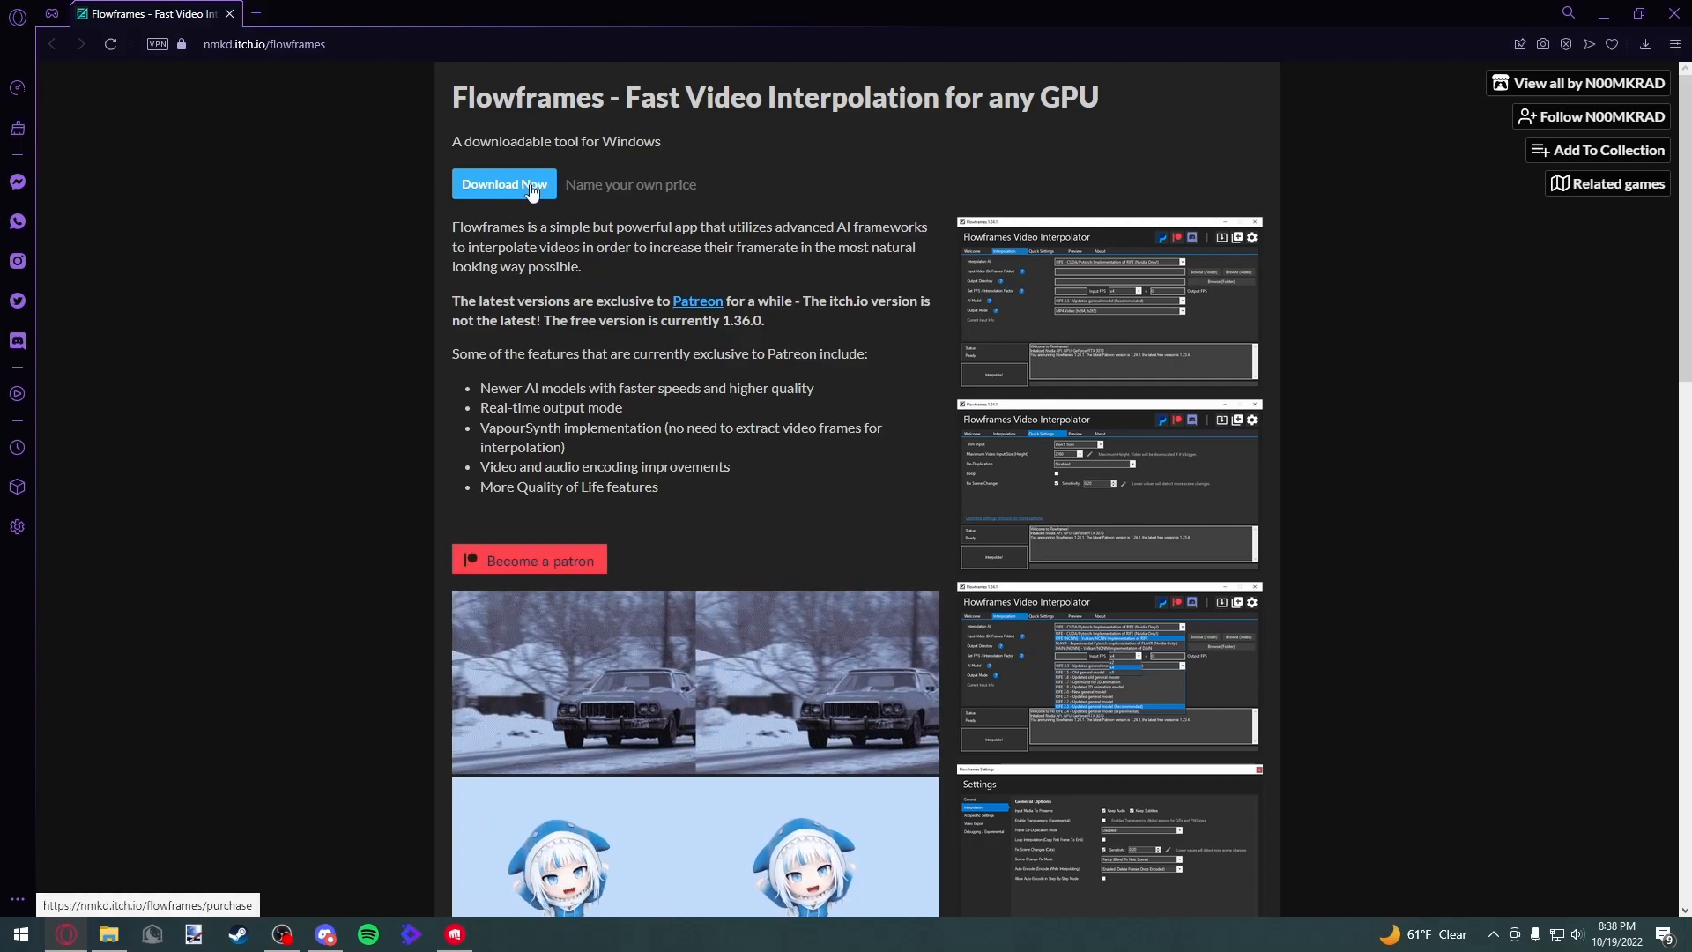
pyautogui.click(504, 183)
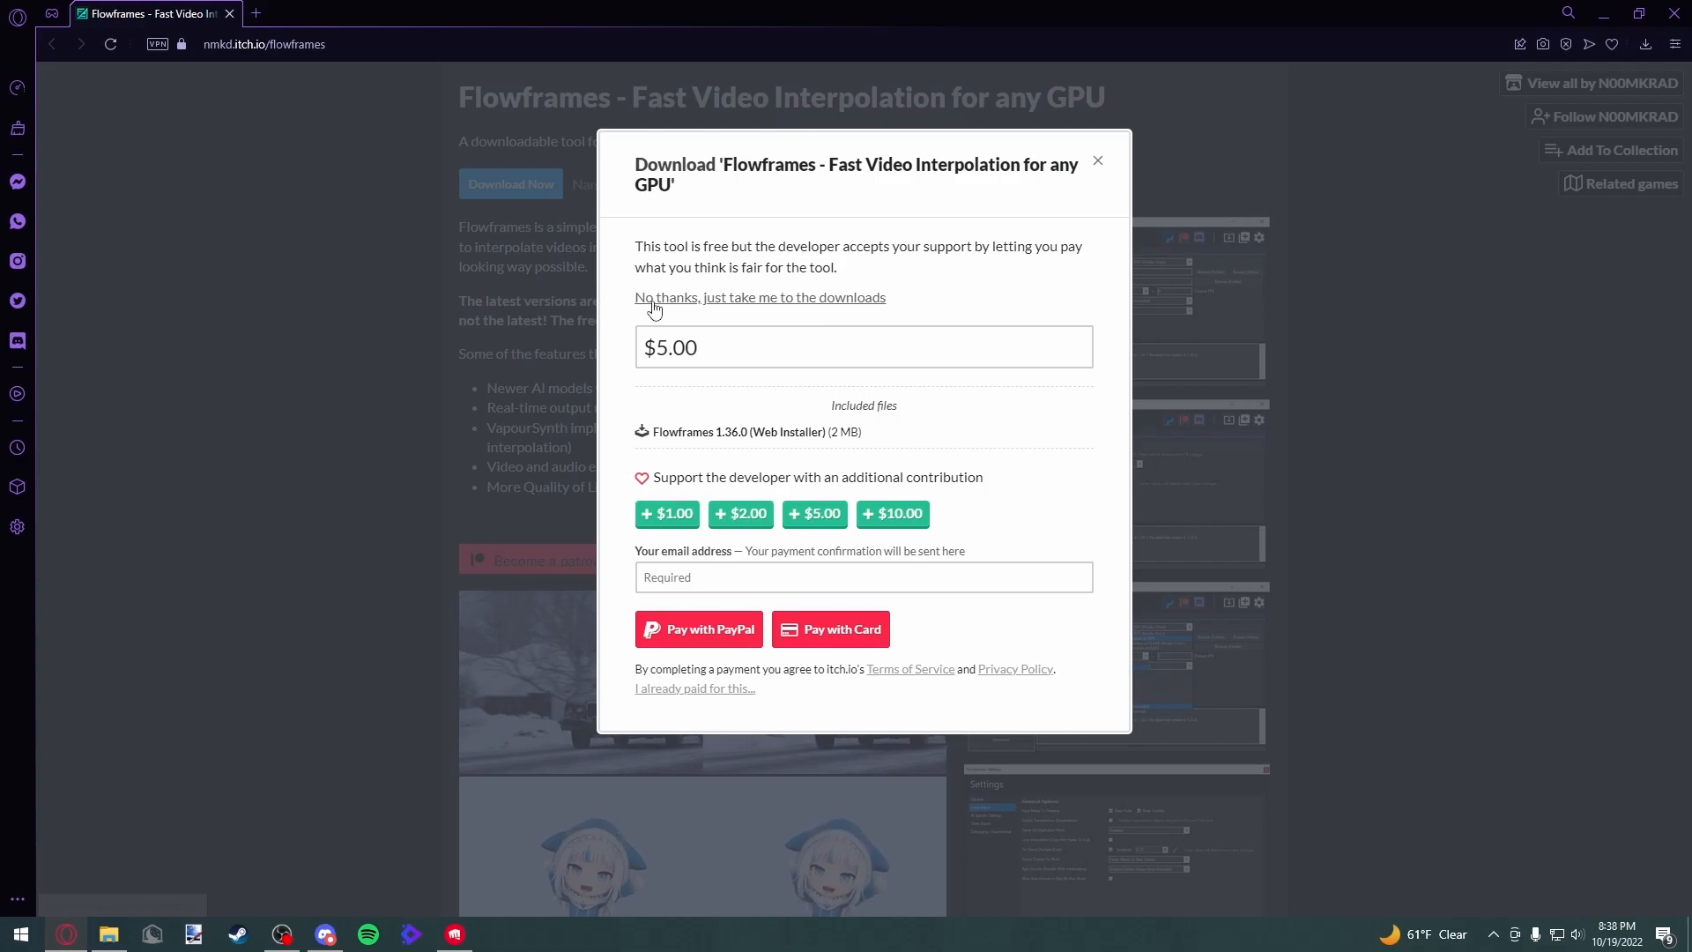
pyautogui.click(715, 300)
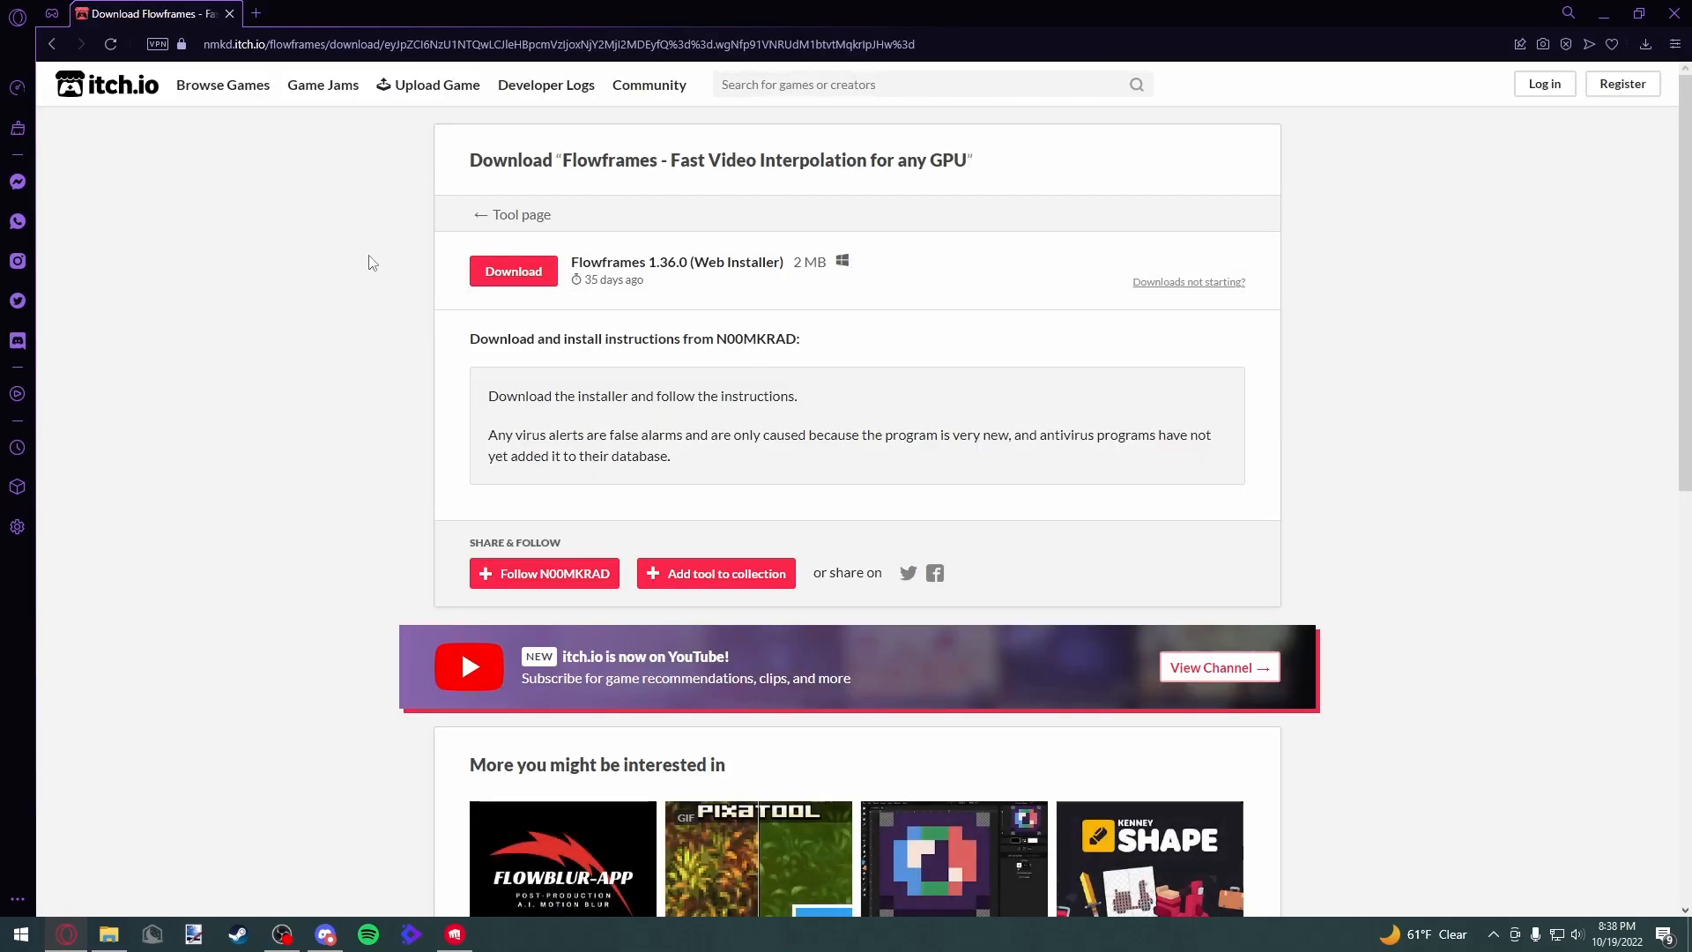
# Save the Flowframes 1.36.0 web installer into FPS Convert Tools, close the thanks dialog and minimize the browser
pyautogui.click(530, 274)
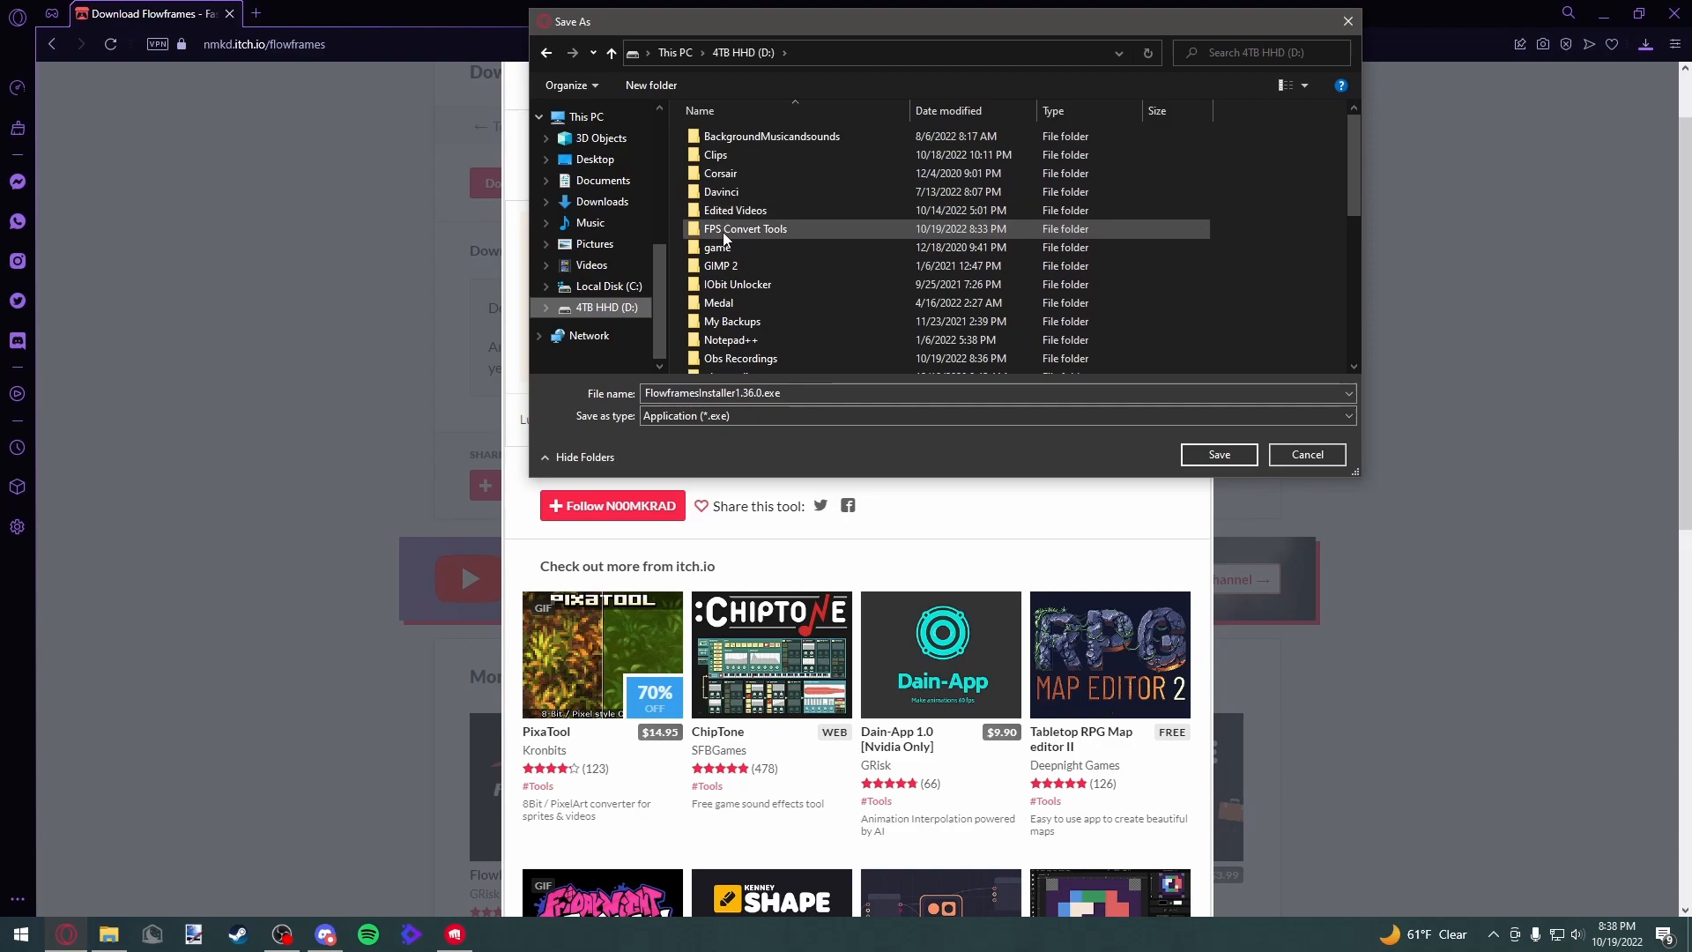
pyautogui.doubleClick(754, 229)
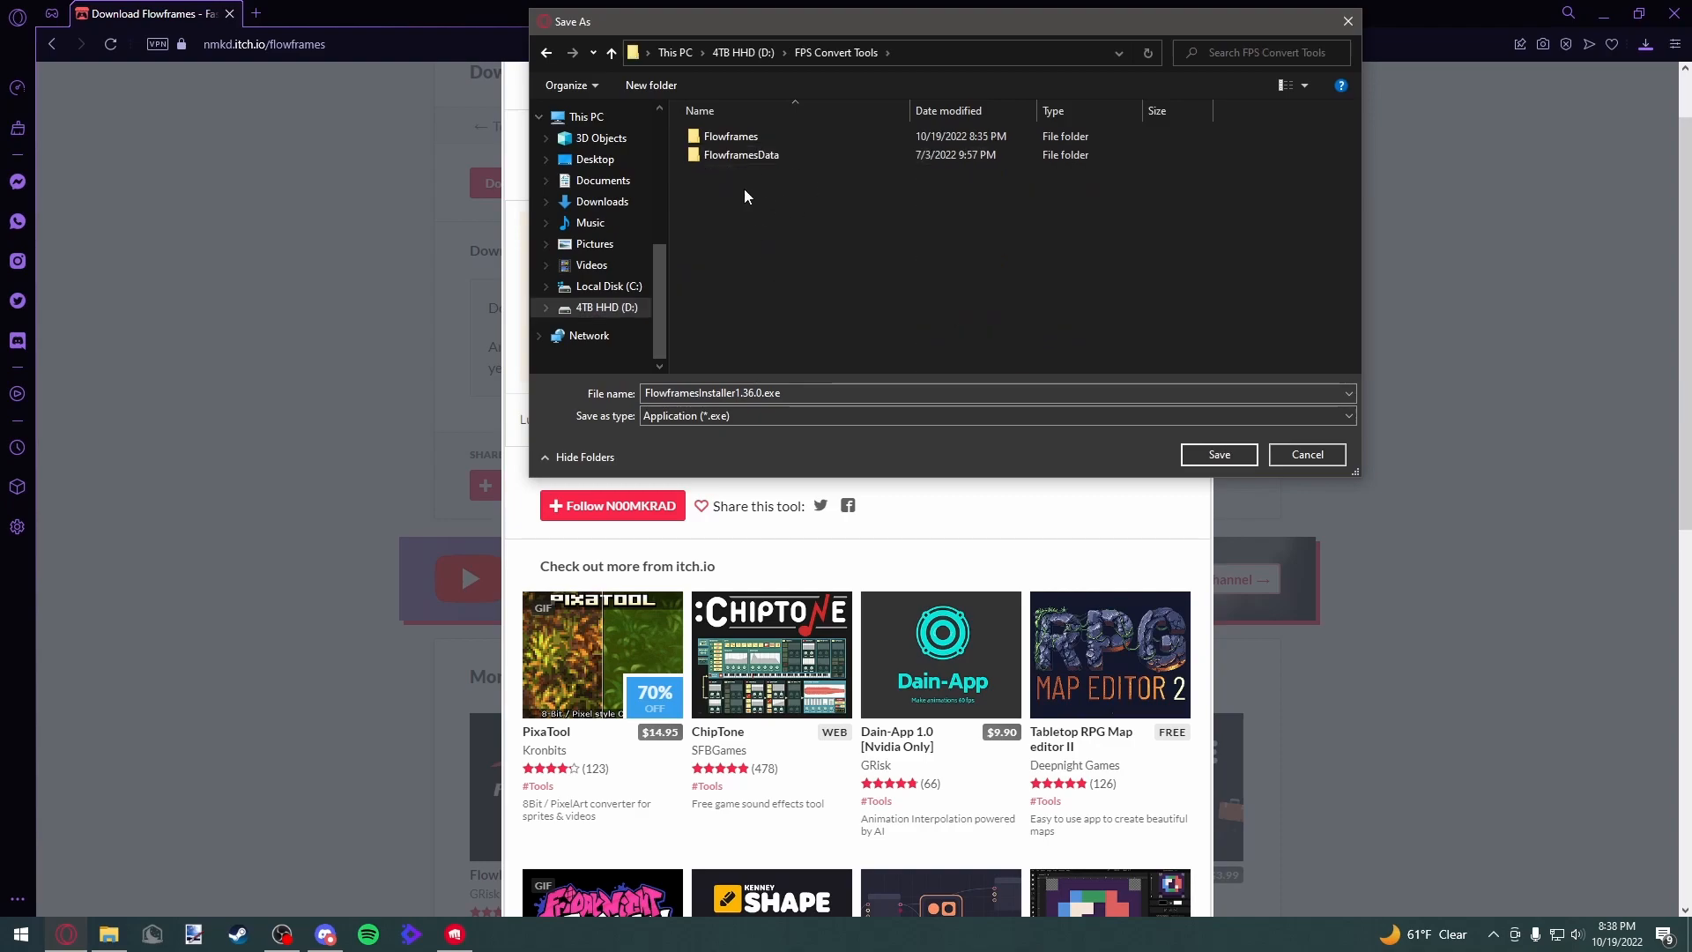
pyautogui.click(1219, 454)
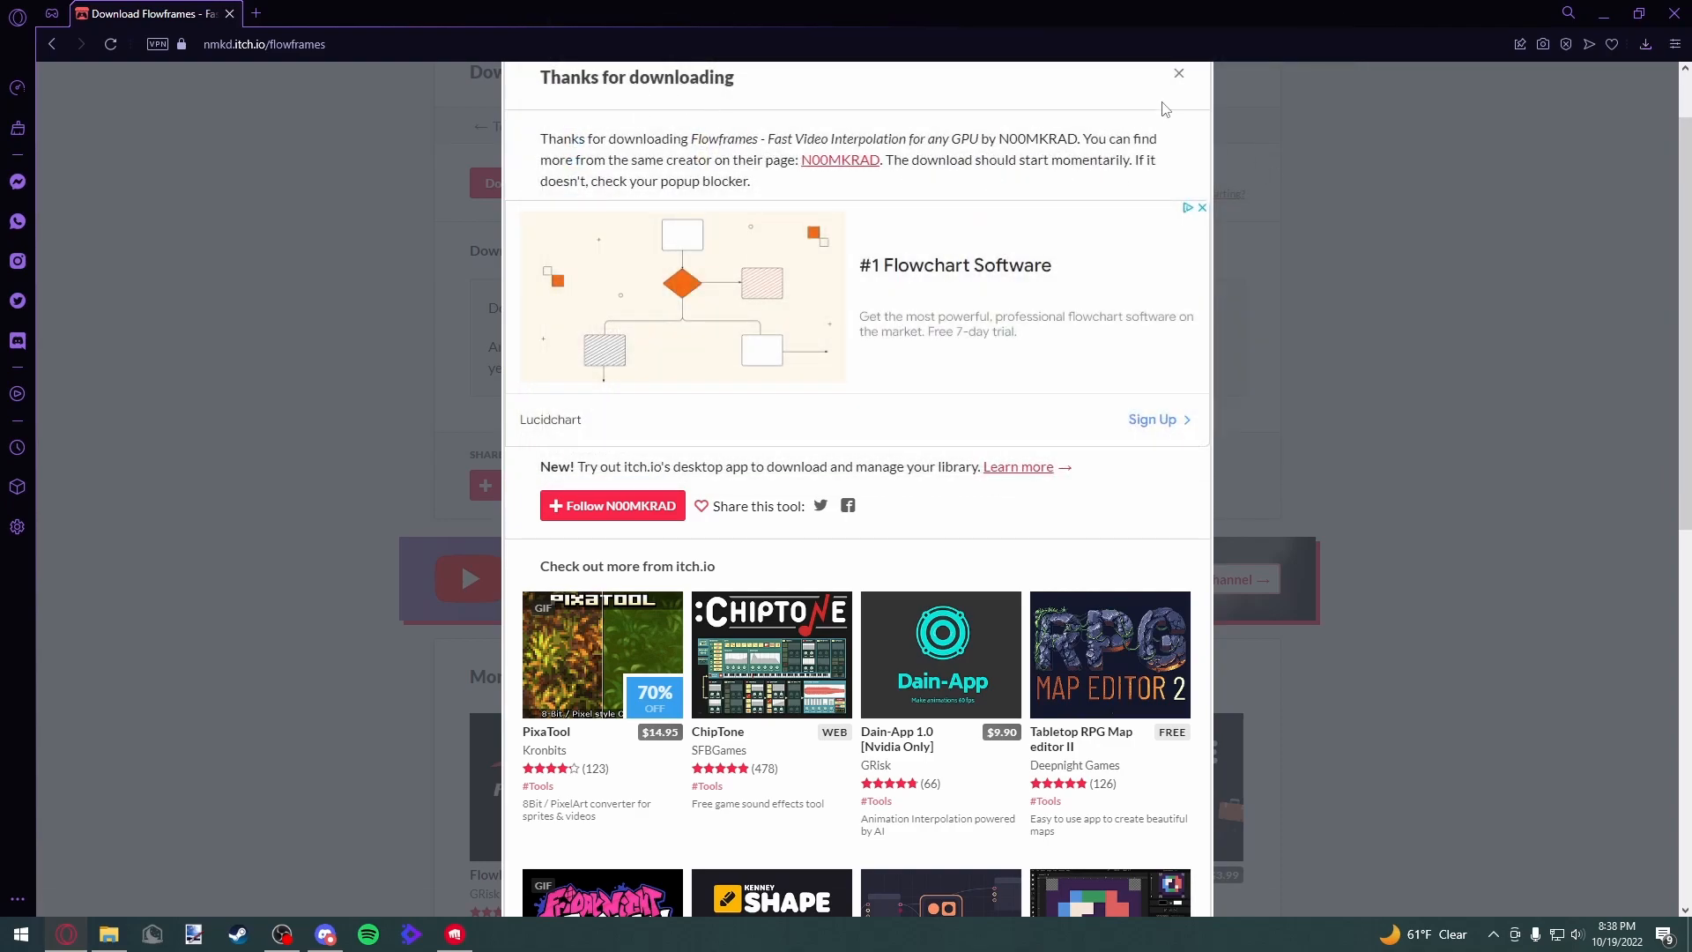
pyautogui.click(1178, 74)
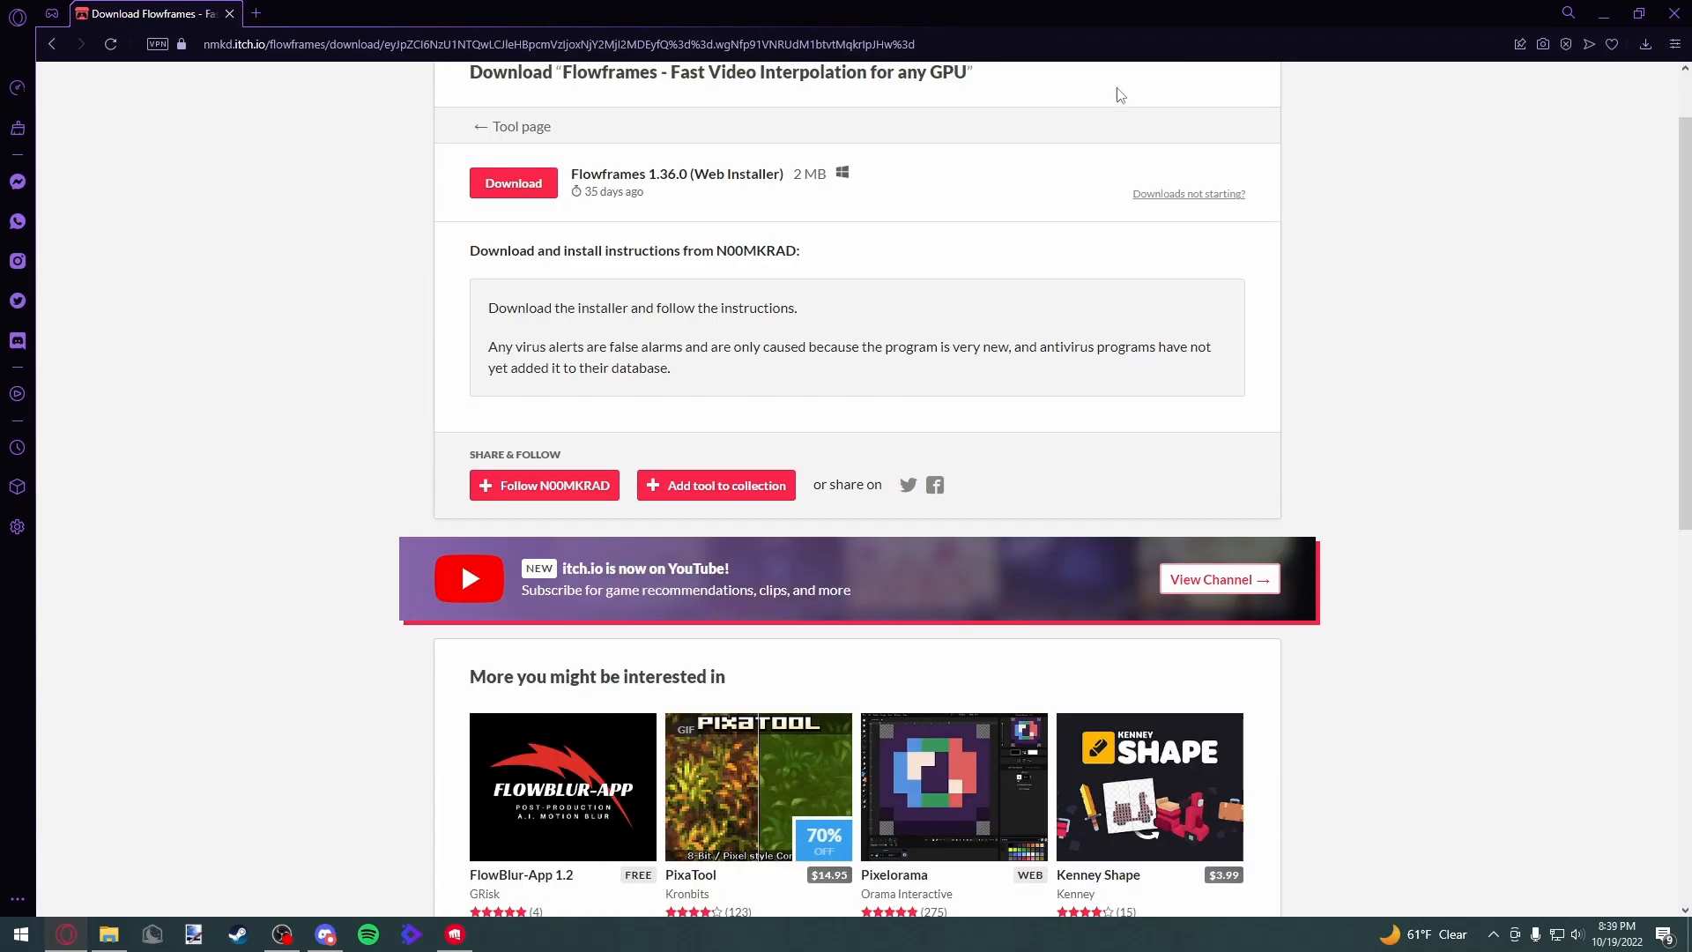
pyautogui.click(1602, 17)
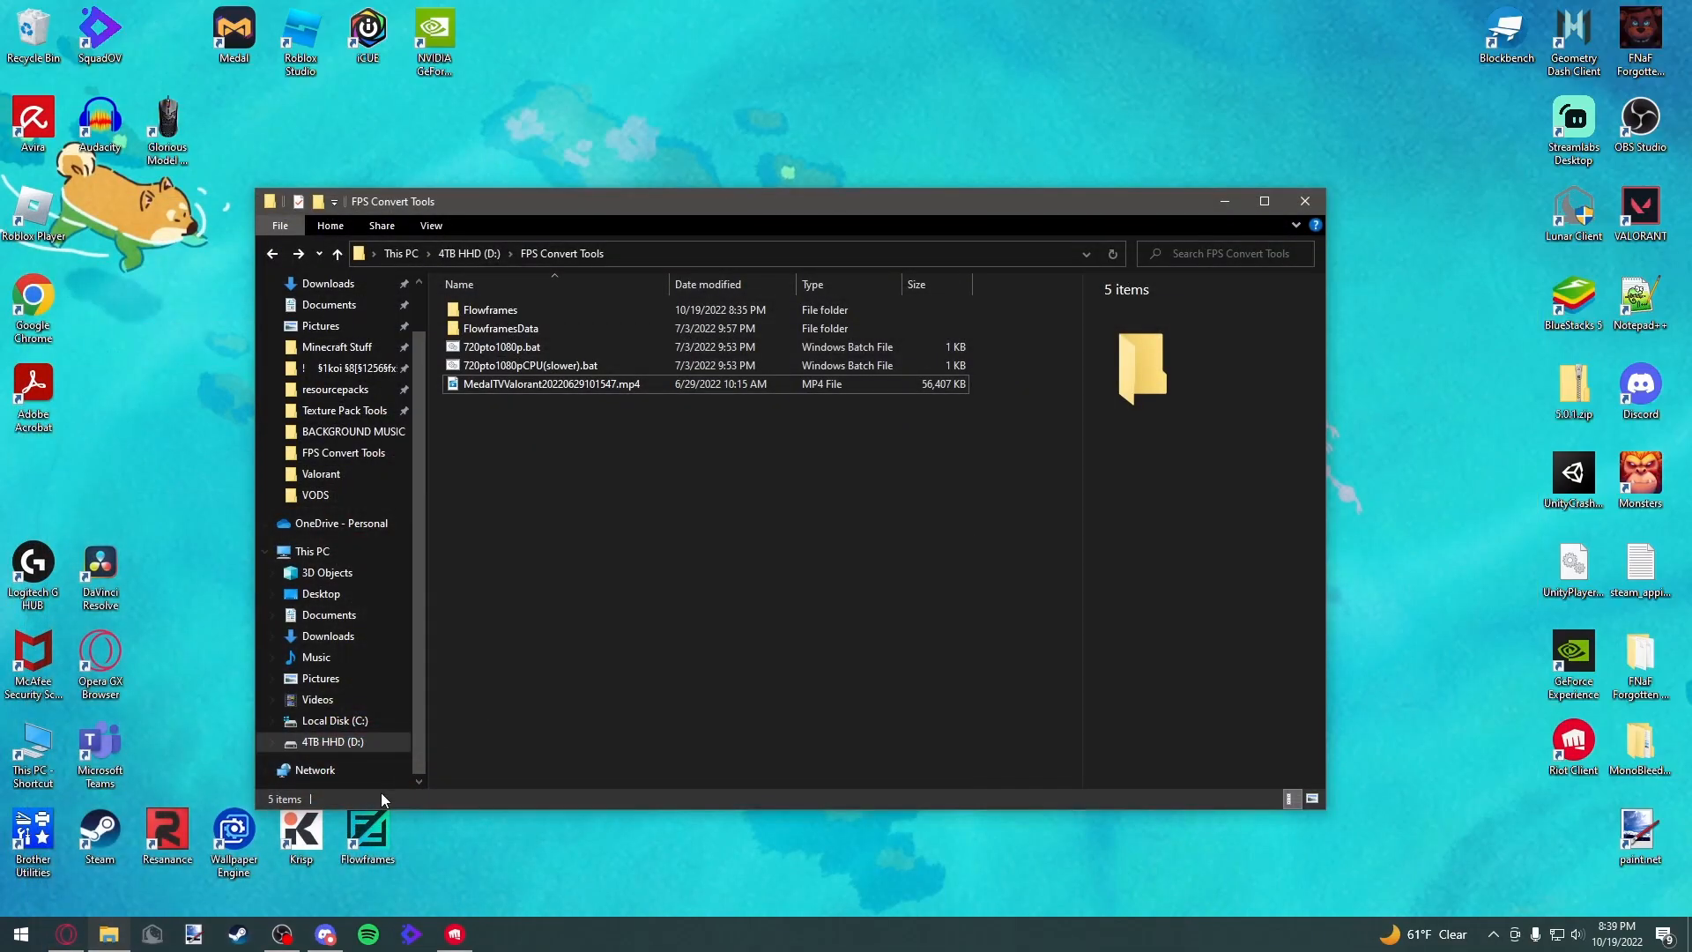
# Open the Flowframes folder inside FPS Convert Tools
pyautogui.click(274, 257)
pyautogui.doubleClick(501, 393)
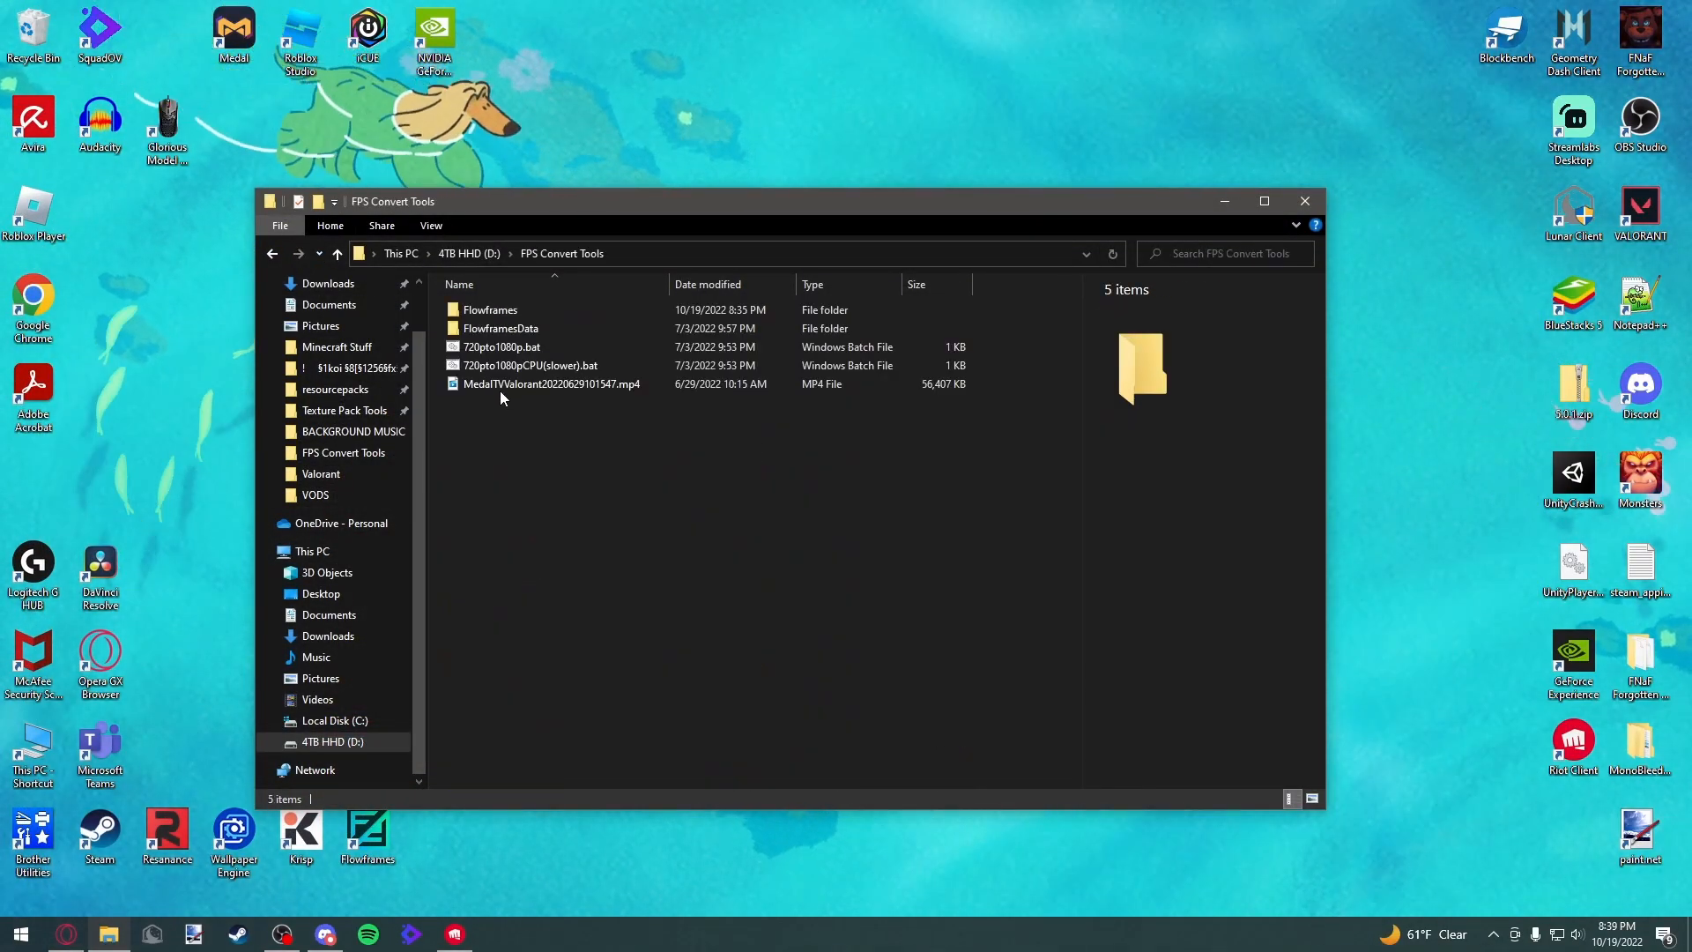
pyautogui.click(505, 313)
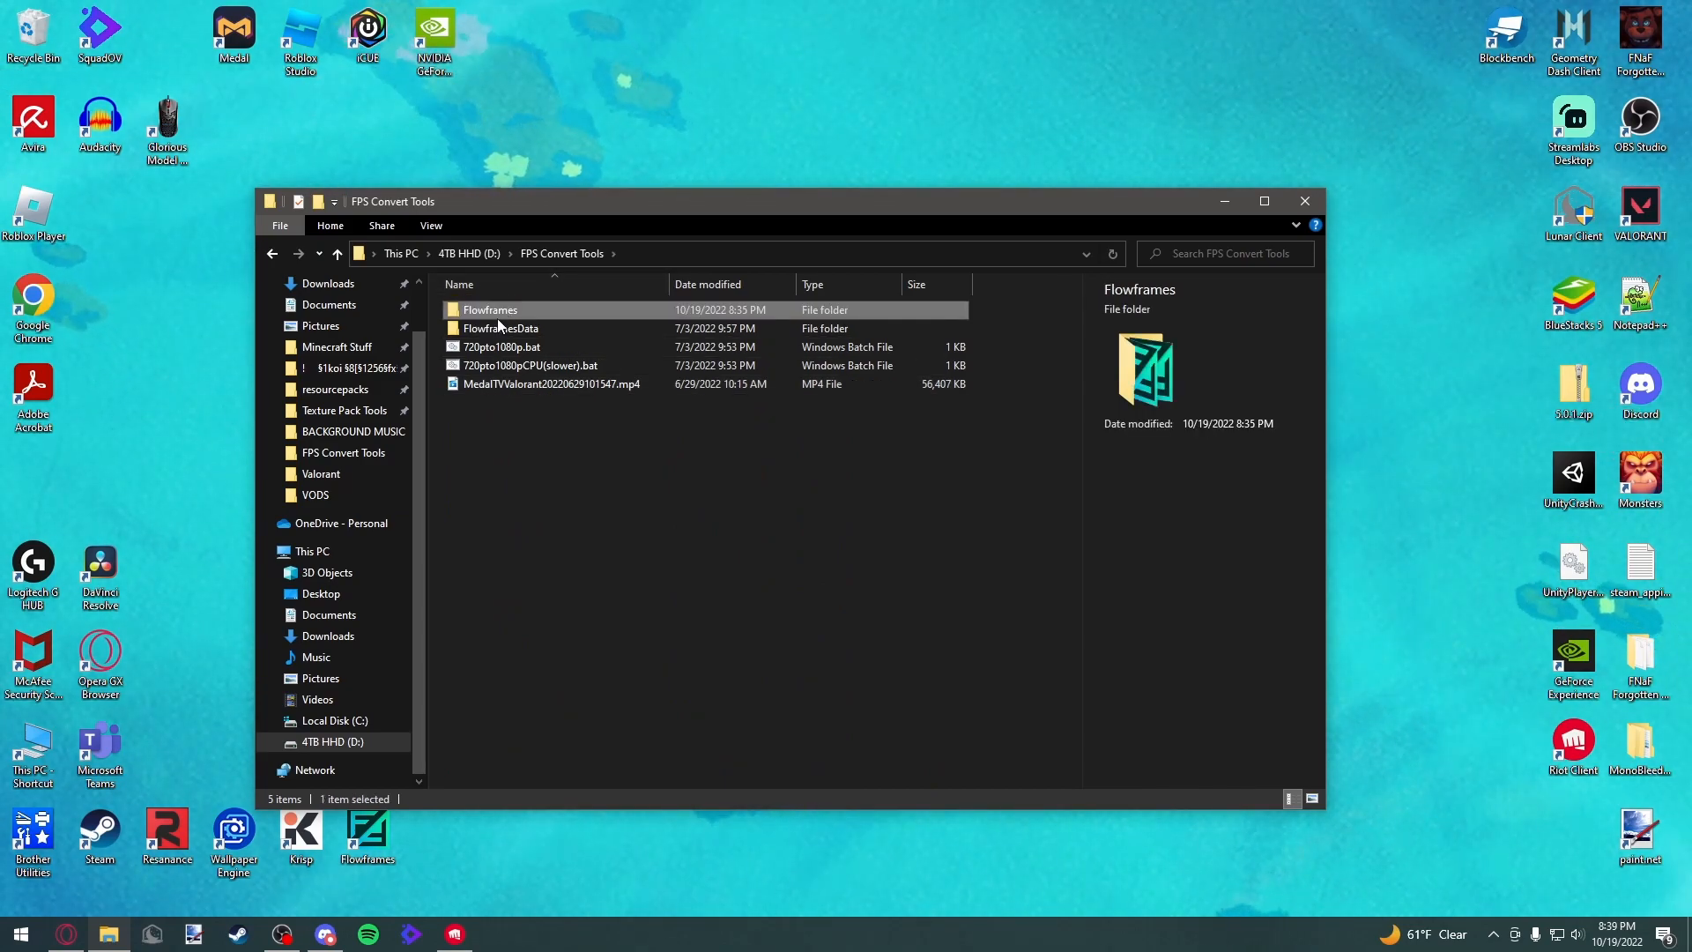
pyautogui.doubleClick(563, 312)
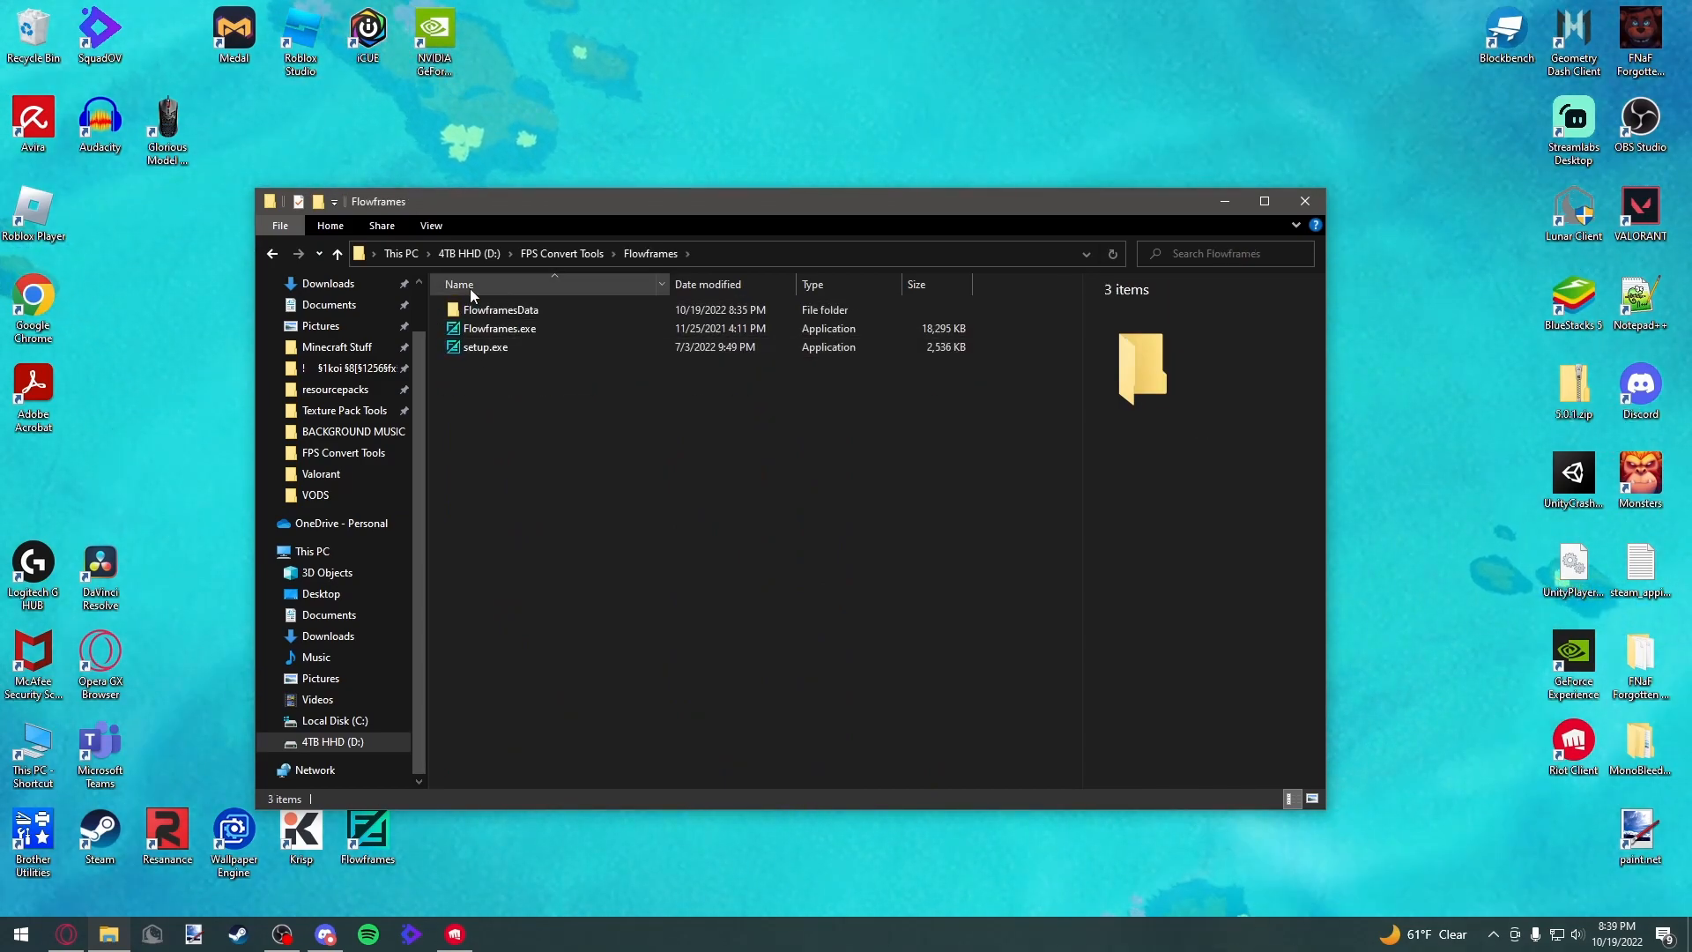
pyautogui.rightClick(499, 347)
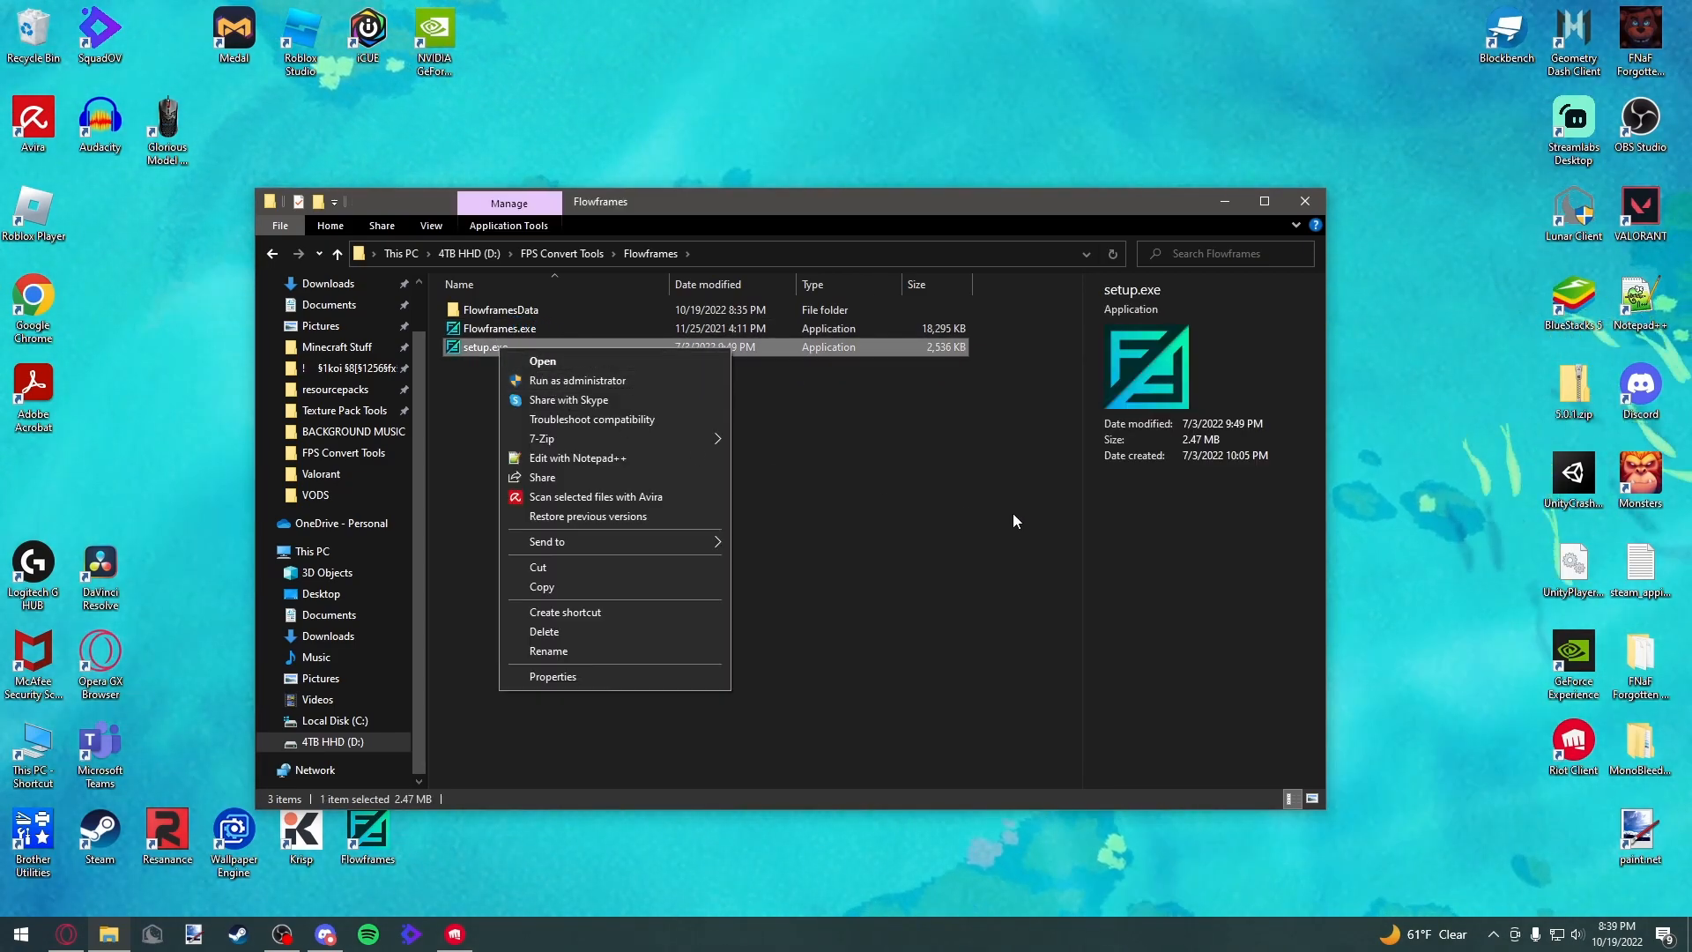
pyautogui.click(1016, 520)
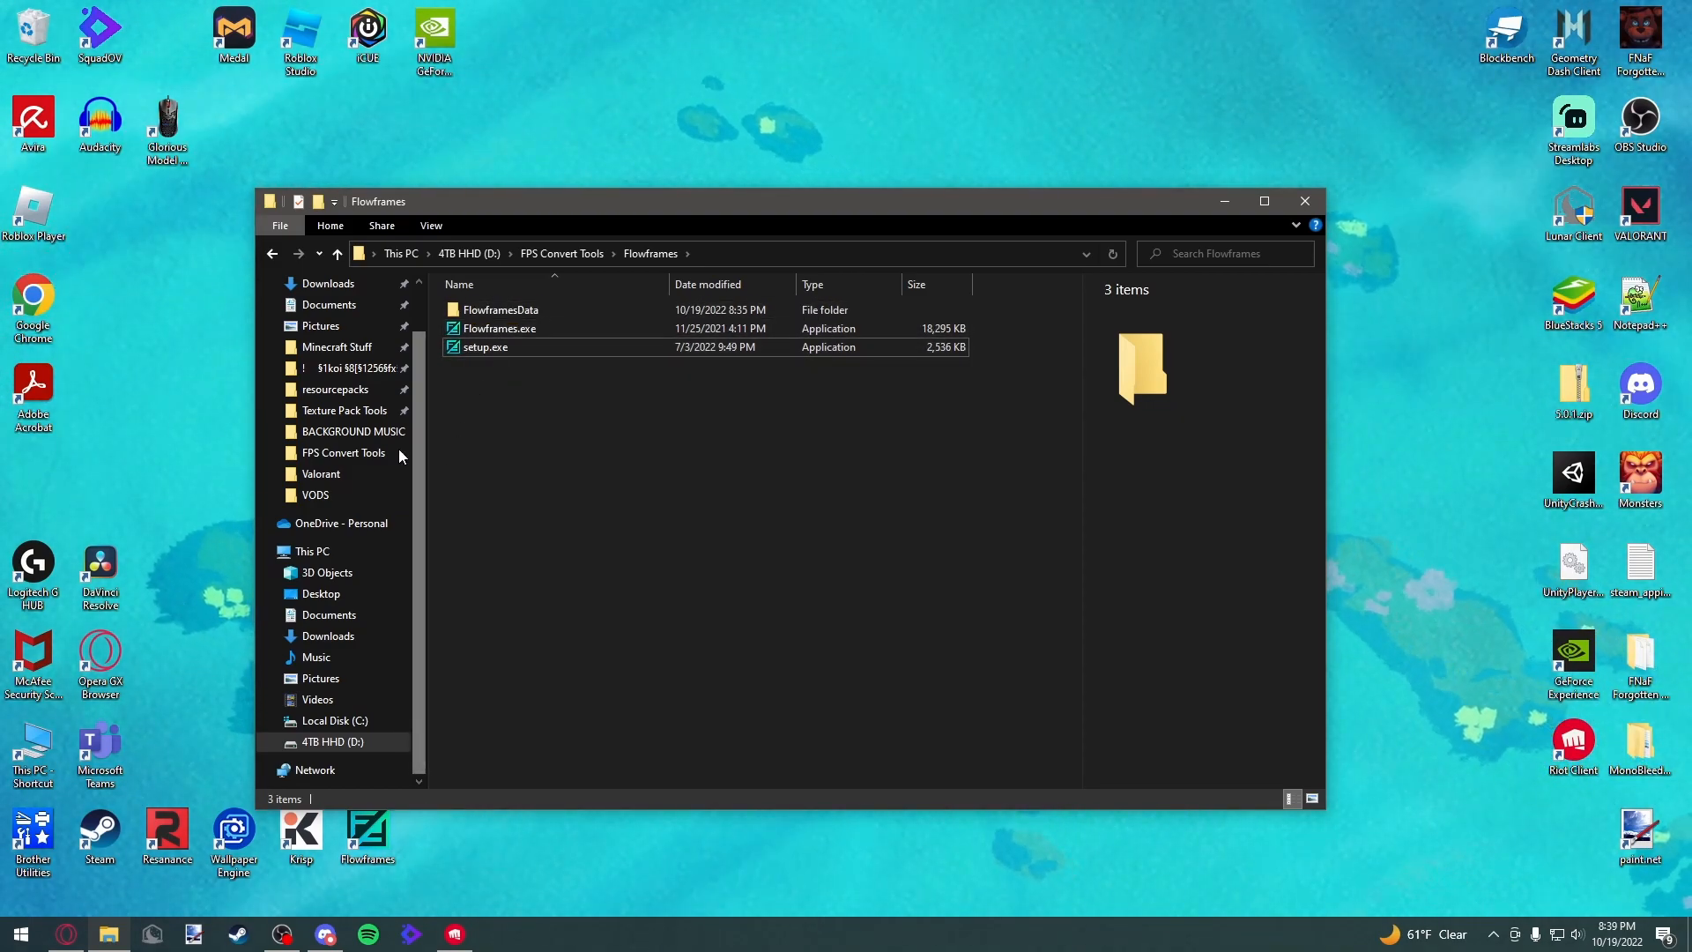
pyautogui.click(272, 253)
pyautogui.click(572, 479)
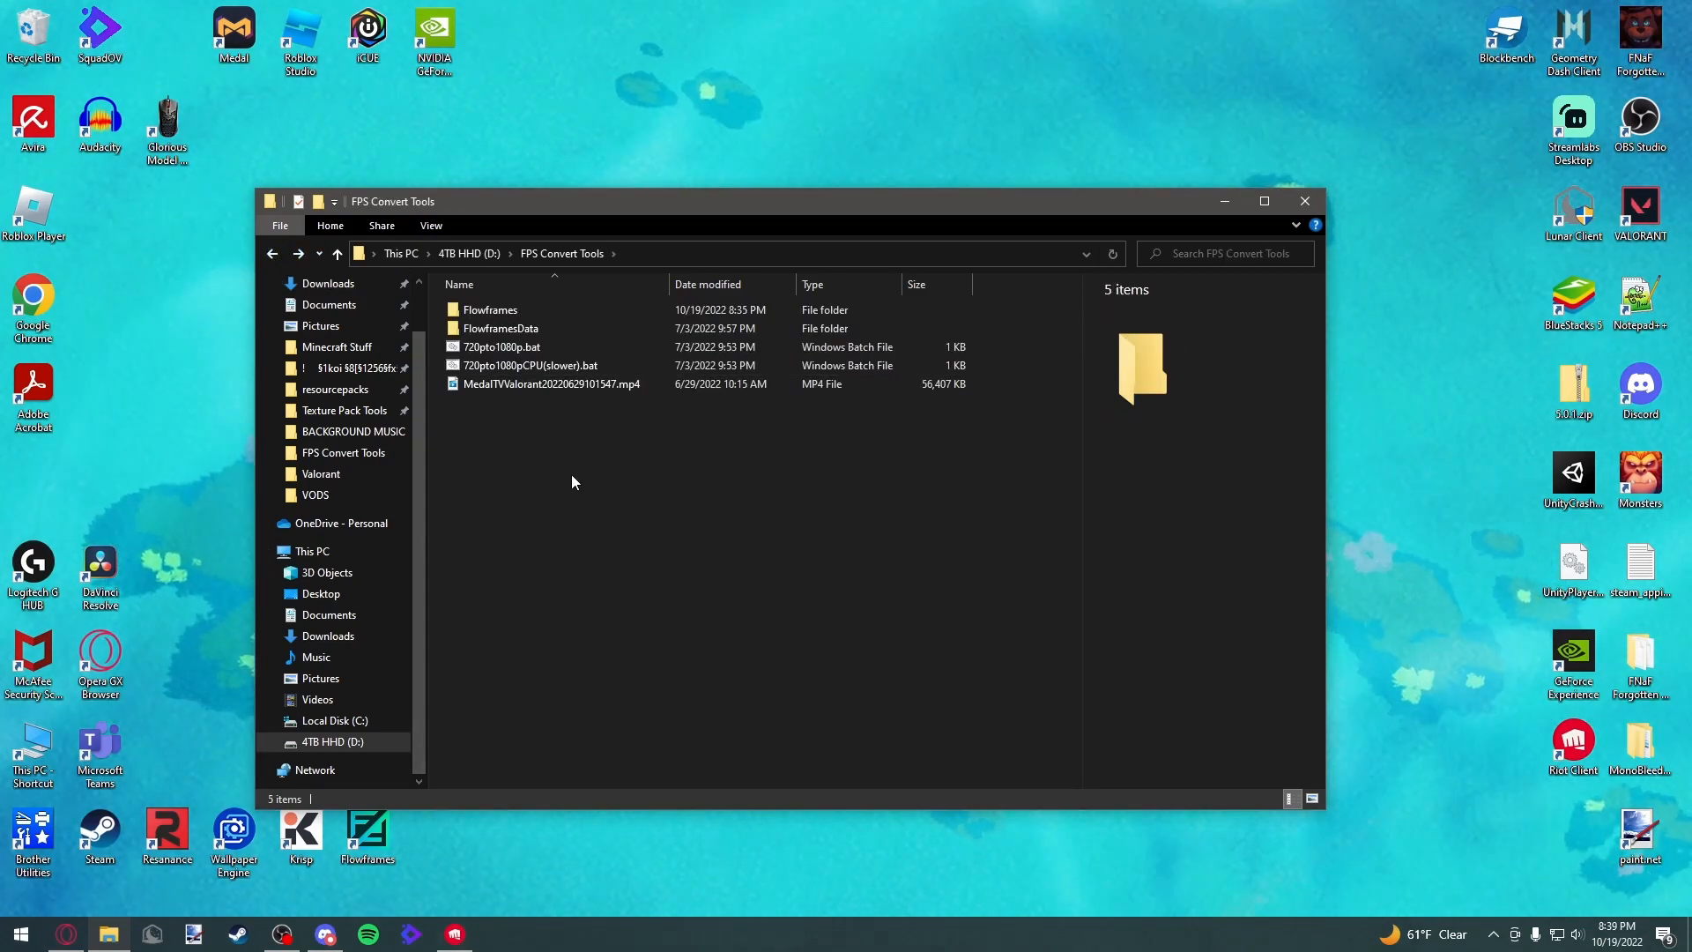
# Return to the Flowframes folder from FPS Convert Tools
pyautogui.click(508, 313)
pyautogui.doubleClick(508, 314)
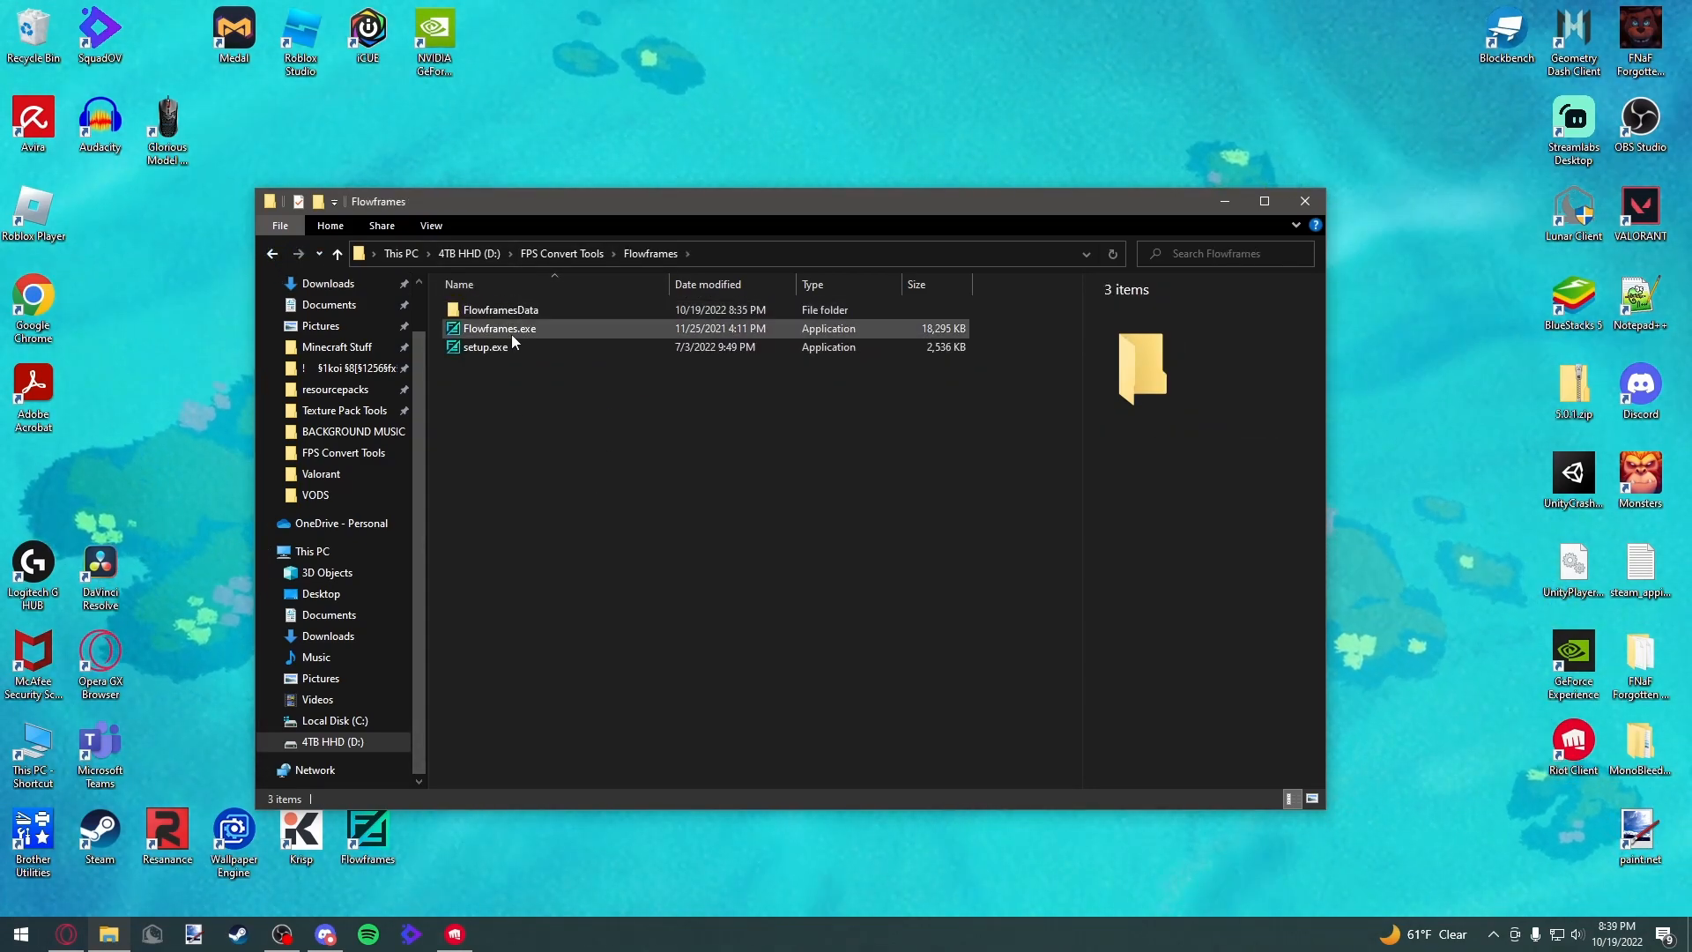
pyautogui.hotkey('alt', 'Left')
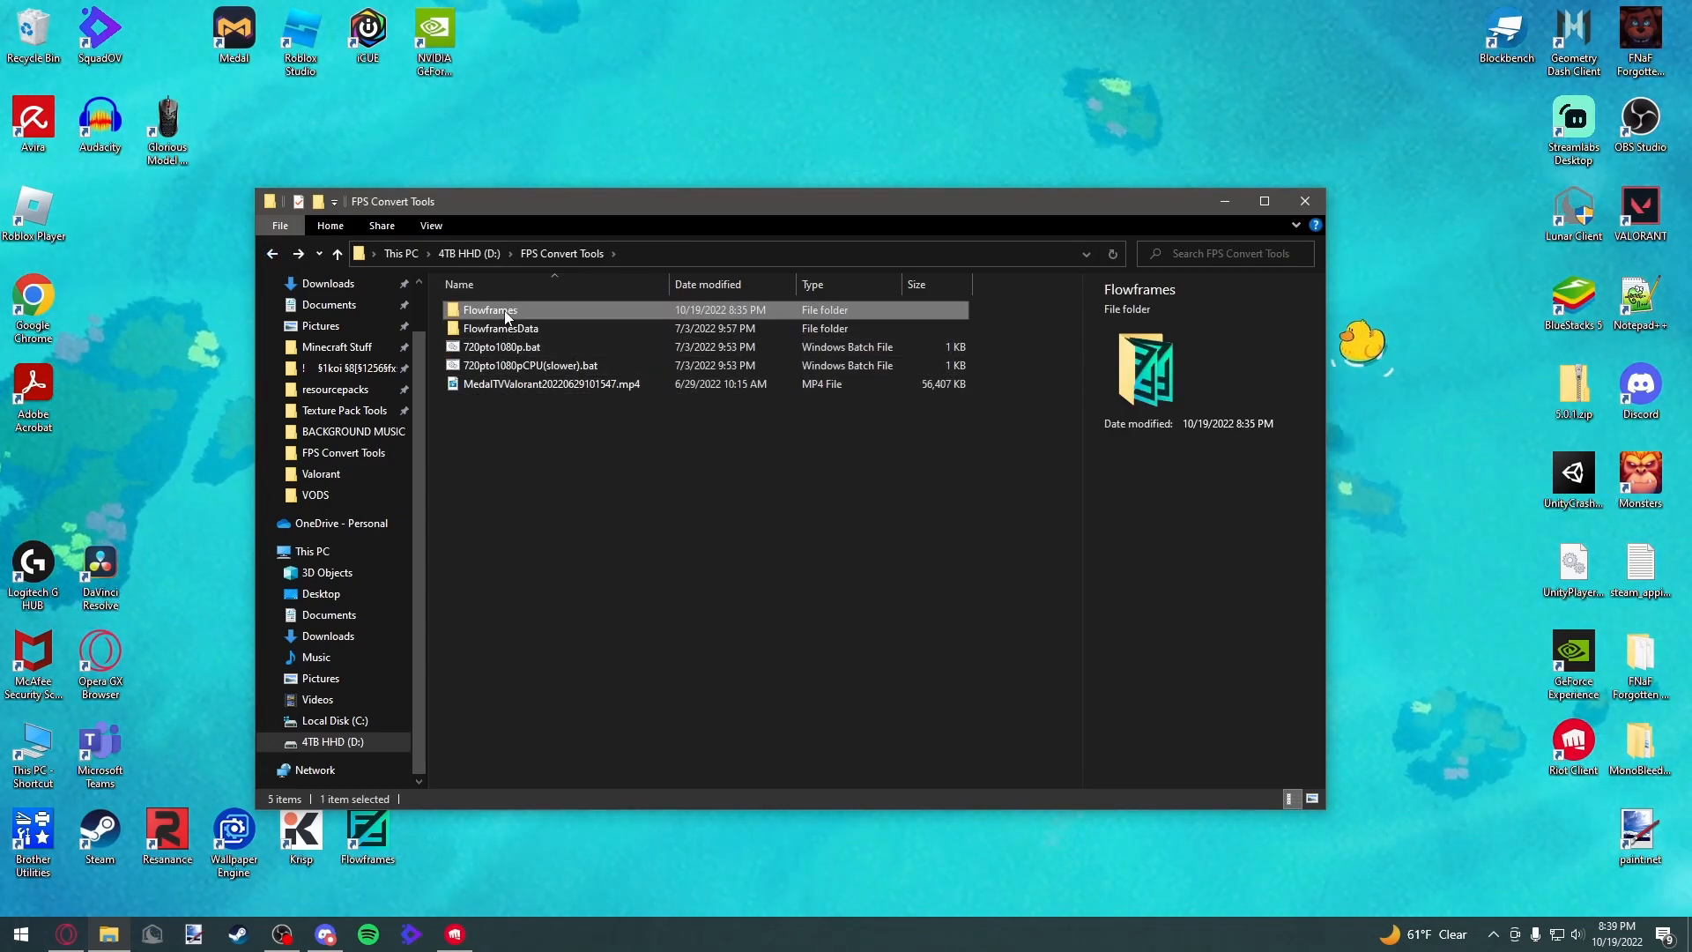
pyautogui.doubleClick(508, 314)
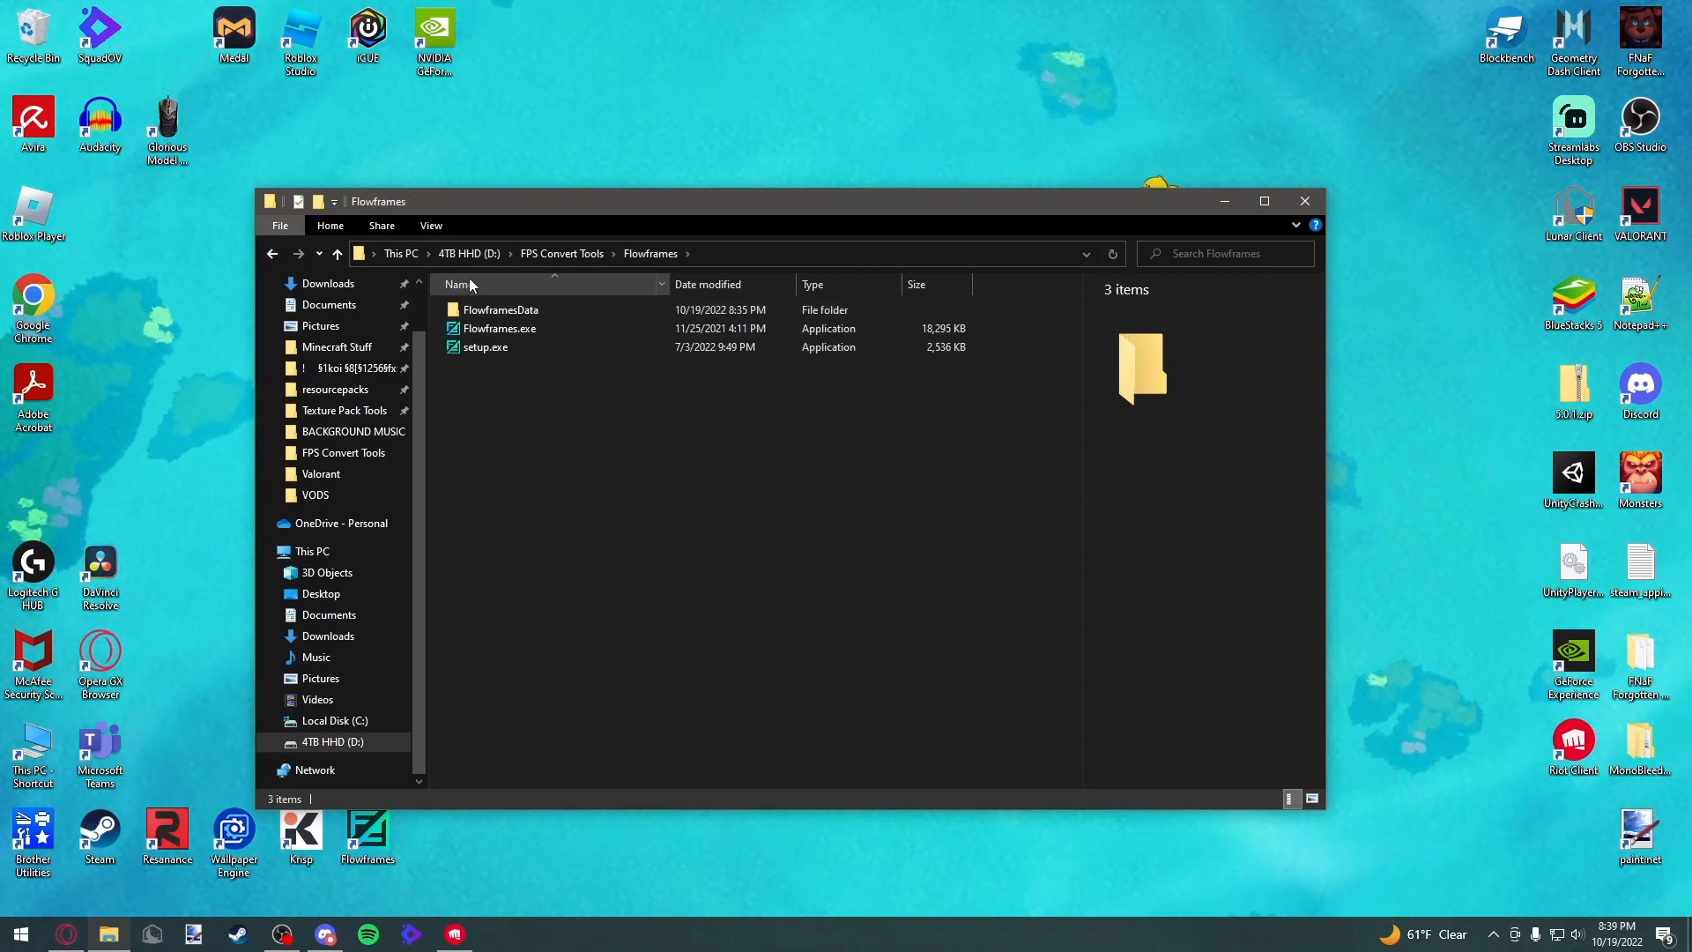
# Launch Flowframes.exe from the Flowframes folder
pyautogui.rightClick(509, 332)
pyautogui.click(462, 381)
pyautogui.click(477, 330)
pyautogui.rightClick(478, 332)
pyautogui.click(531, 360)
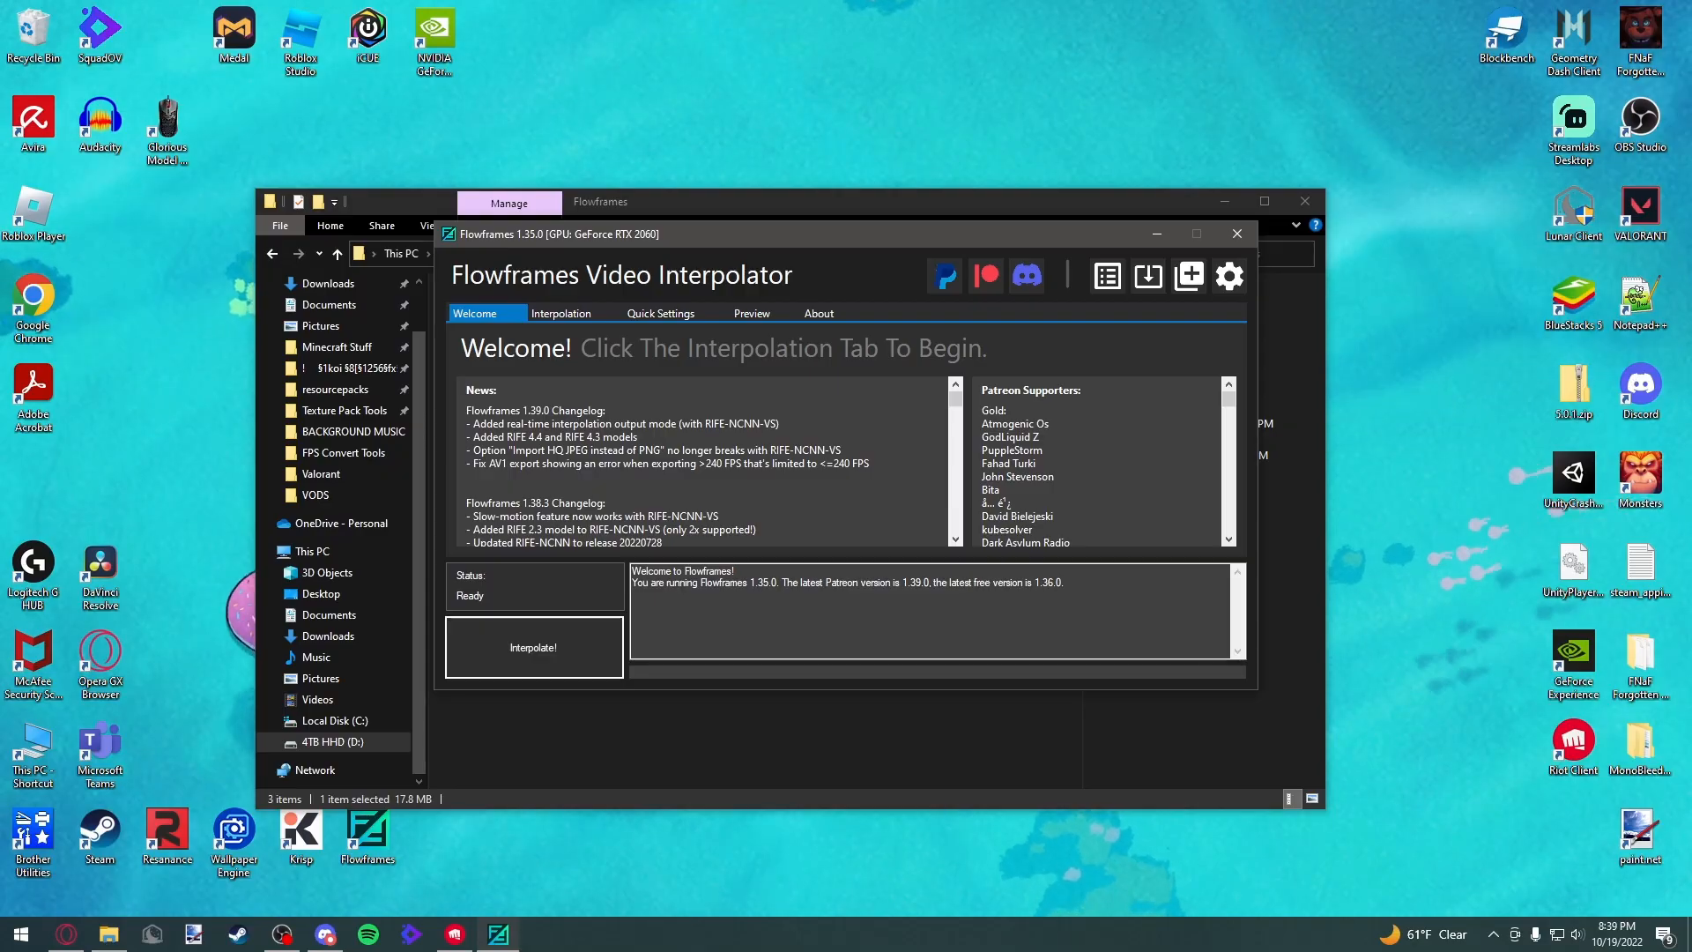
# Bring the Flowframes window back, reposition it over the folder, and open the Interpolation tab
pyautogui.click(772, 715)
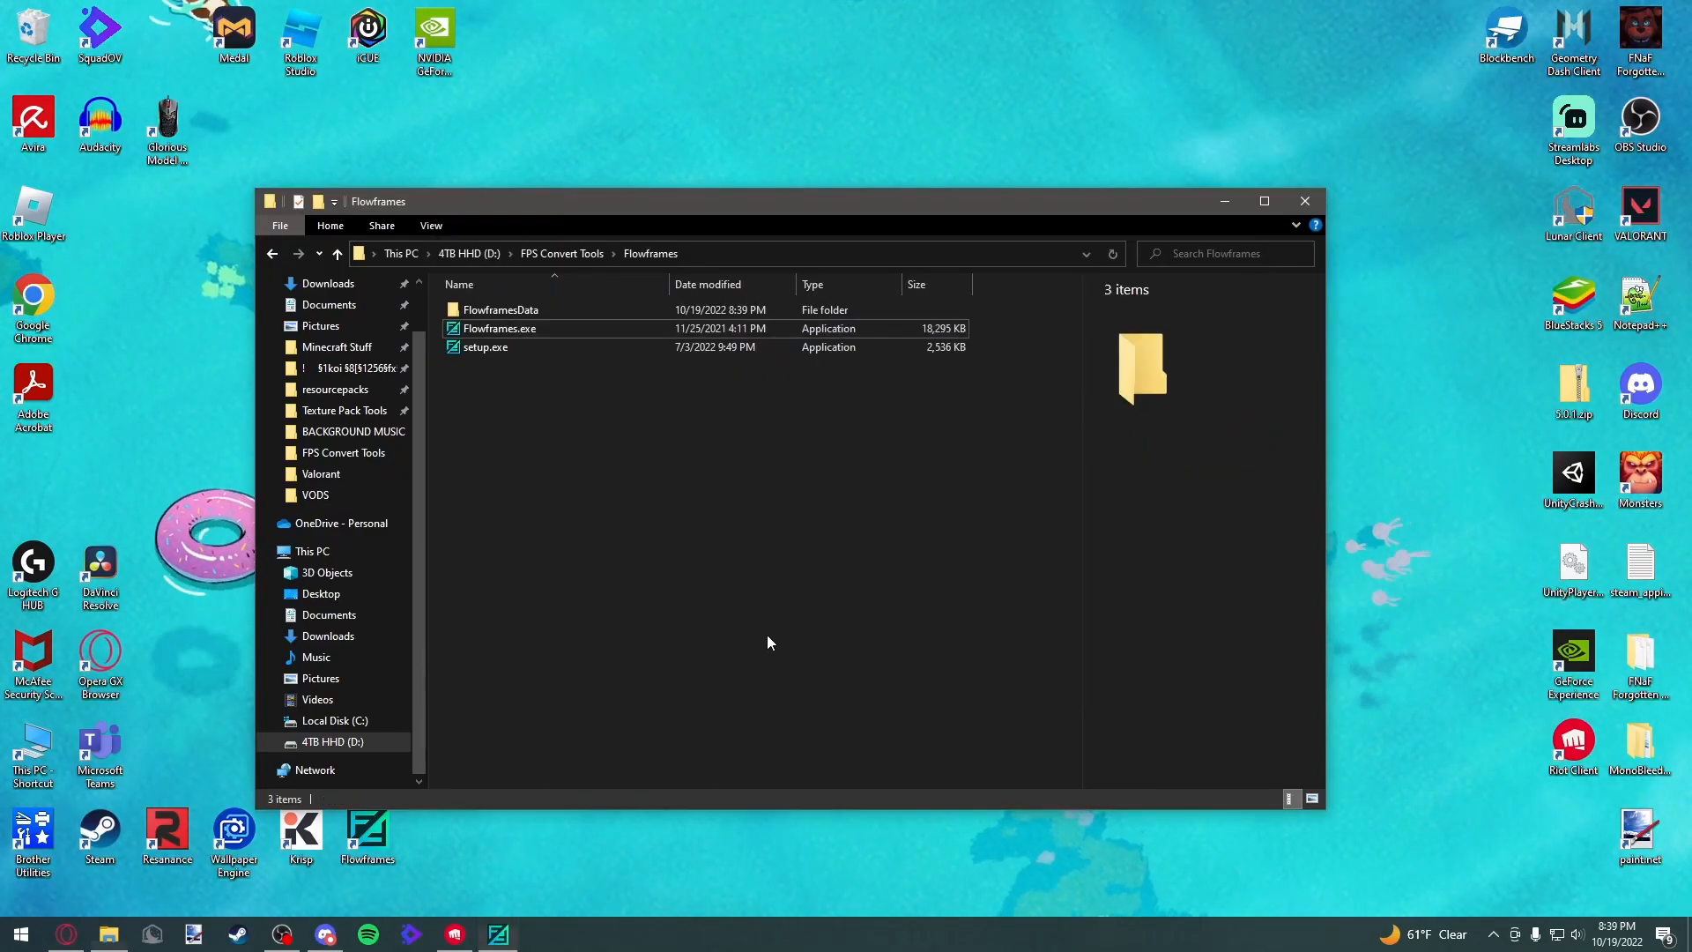
pyautogui.click(496, 936)
pyautogui.moveTo(793, 232); pyautogui.dragTo(837, 241)
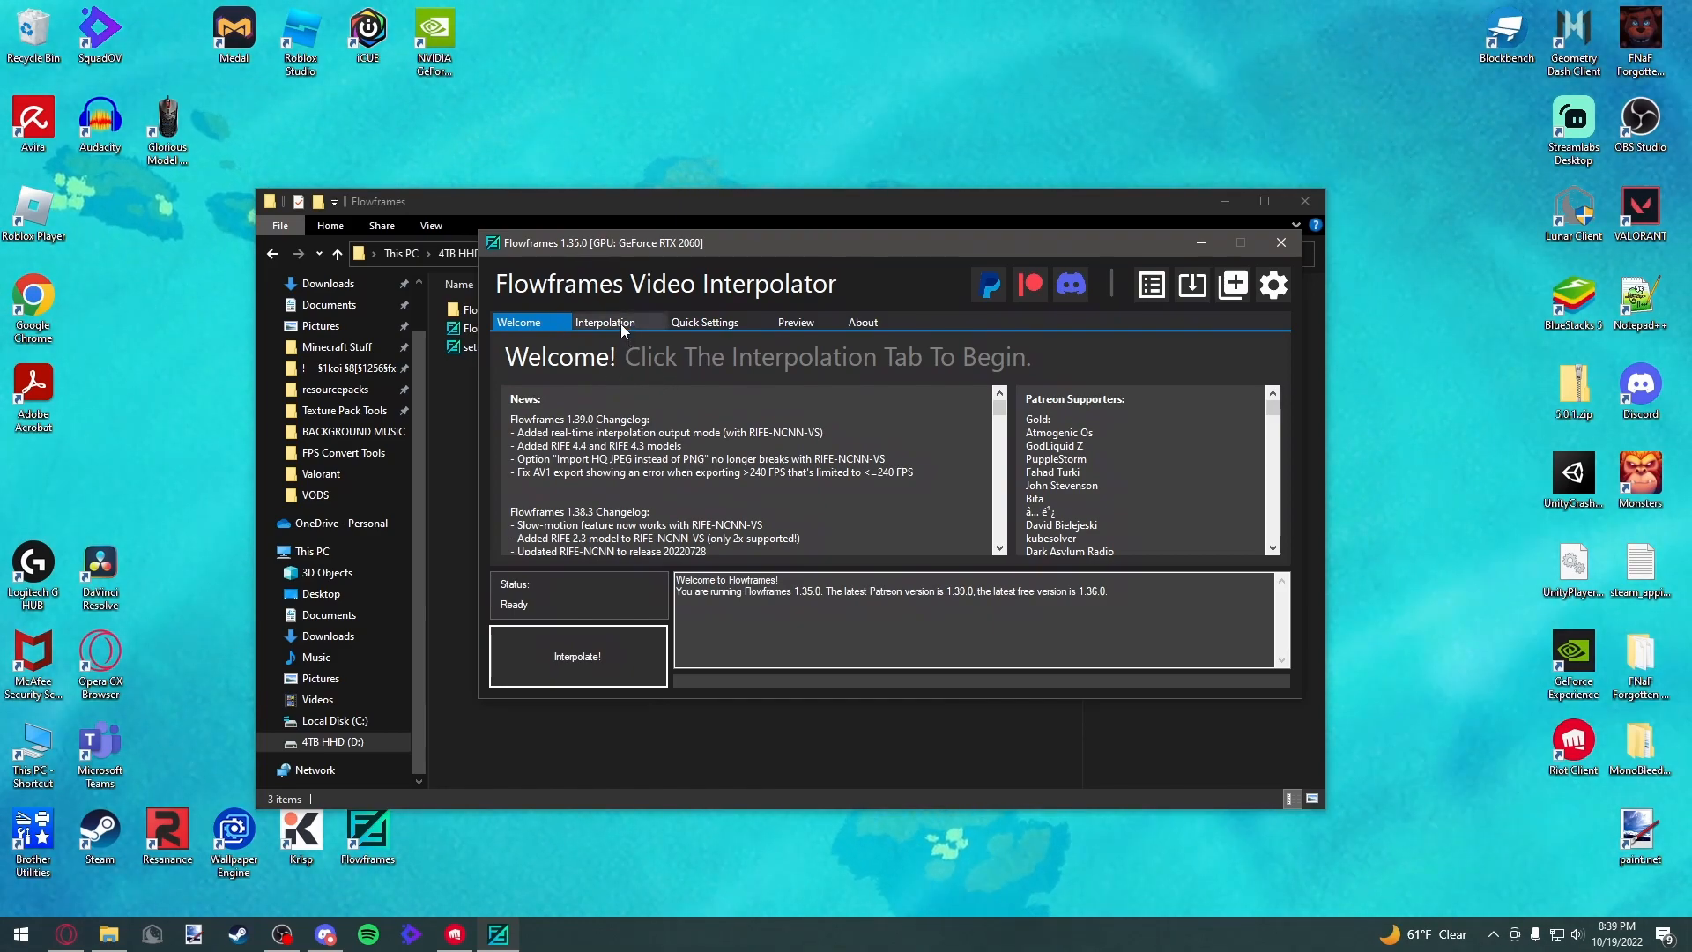
pyautogui.click(621, 324)
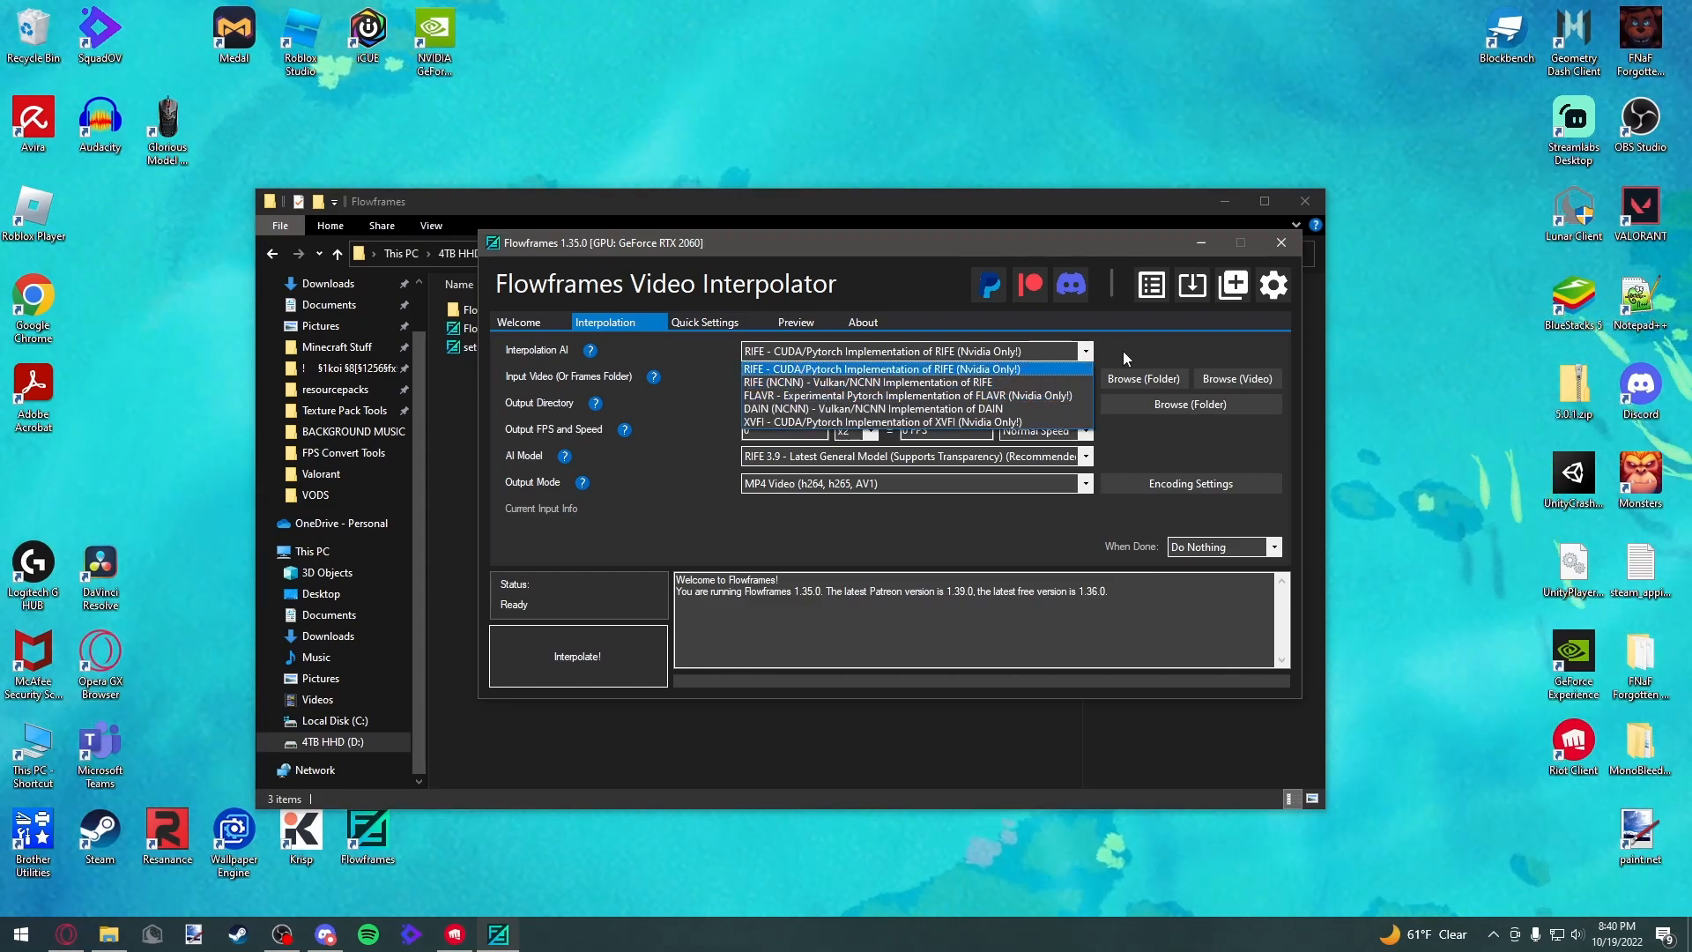
# Review the Interpolation AI options and its help tip, keeping RIFE - CUDA/Pytorch Implementation of RIFE
pyautogui.click(1119, 352)
pyautogui.moveTo(591, 360)
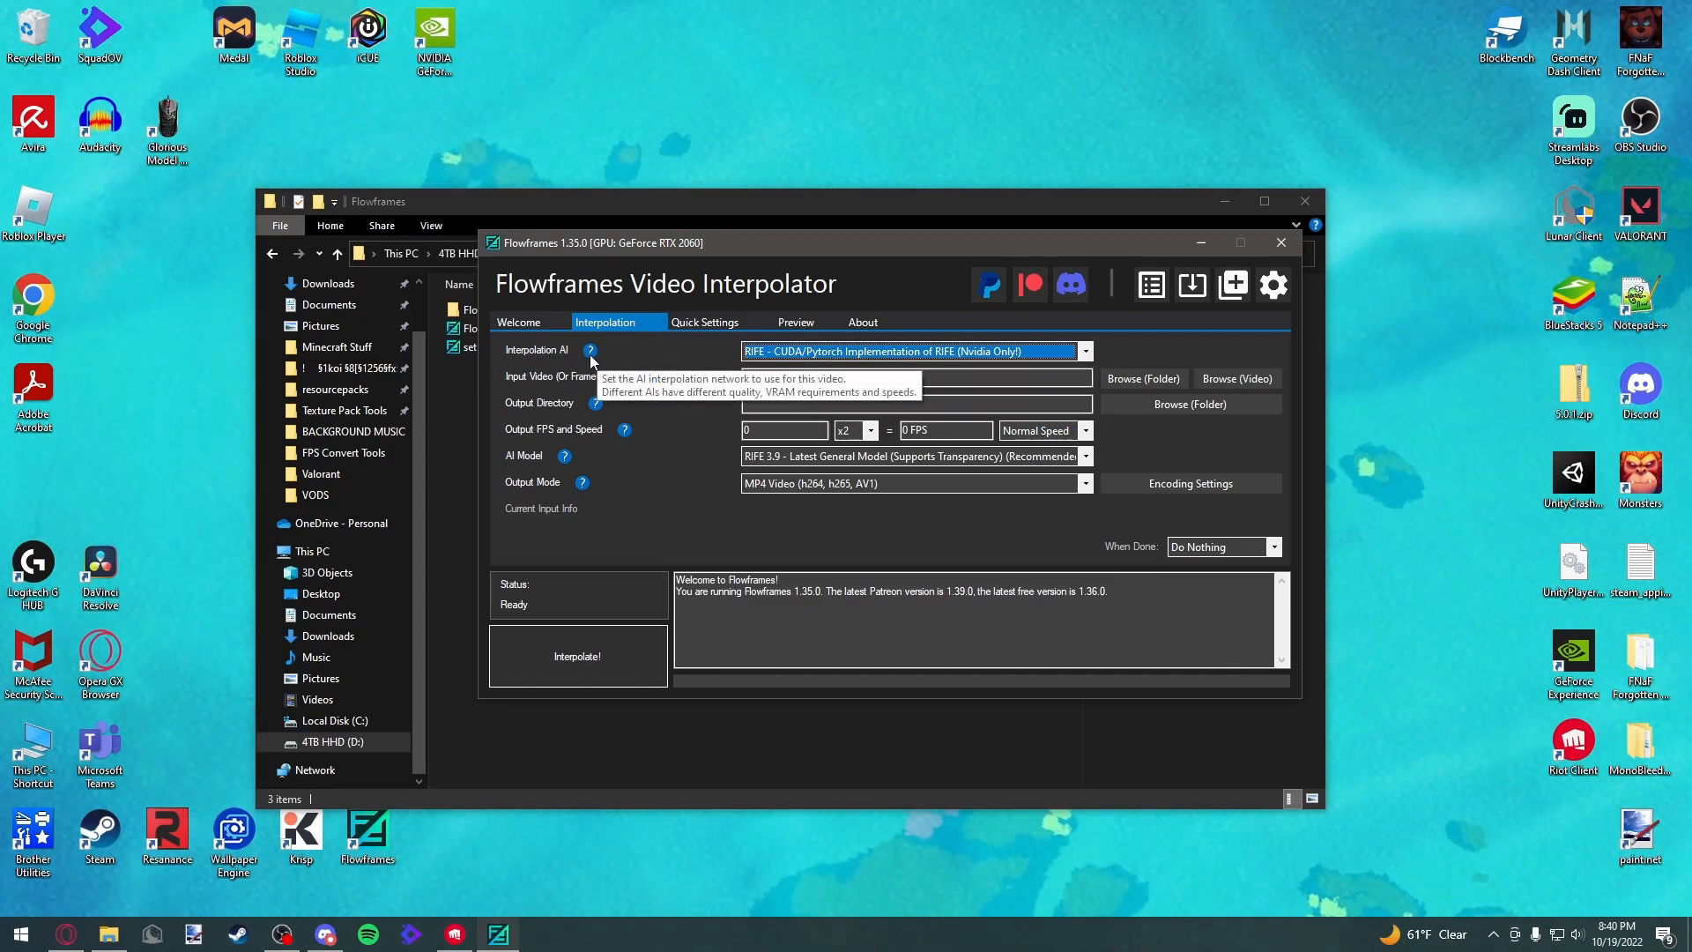
pyautogui.click(1086, 352)
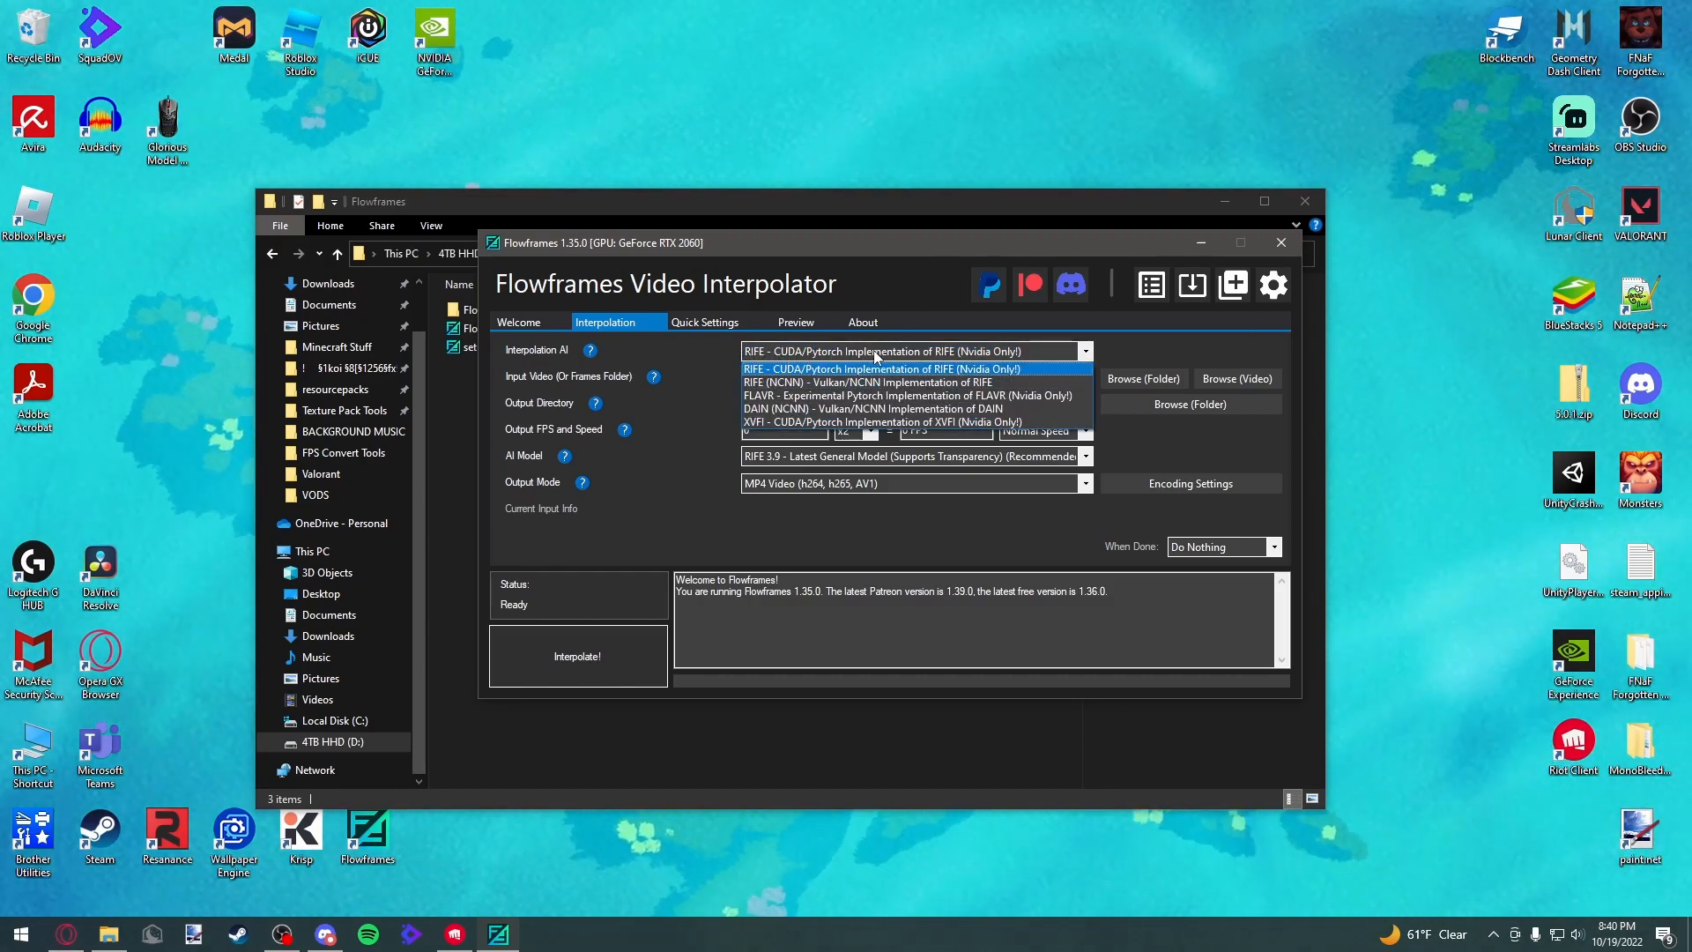
pyautogui.click(1086, 354)
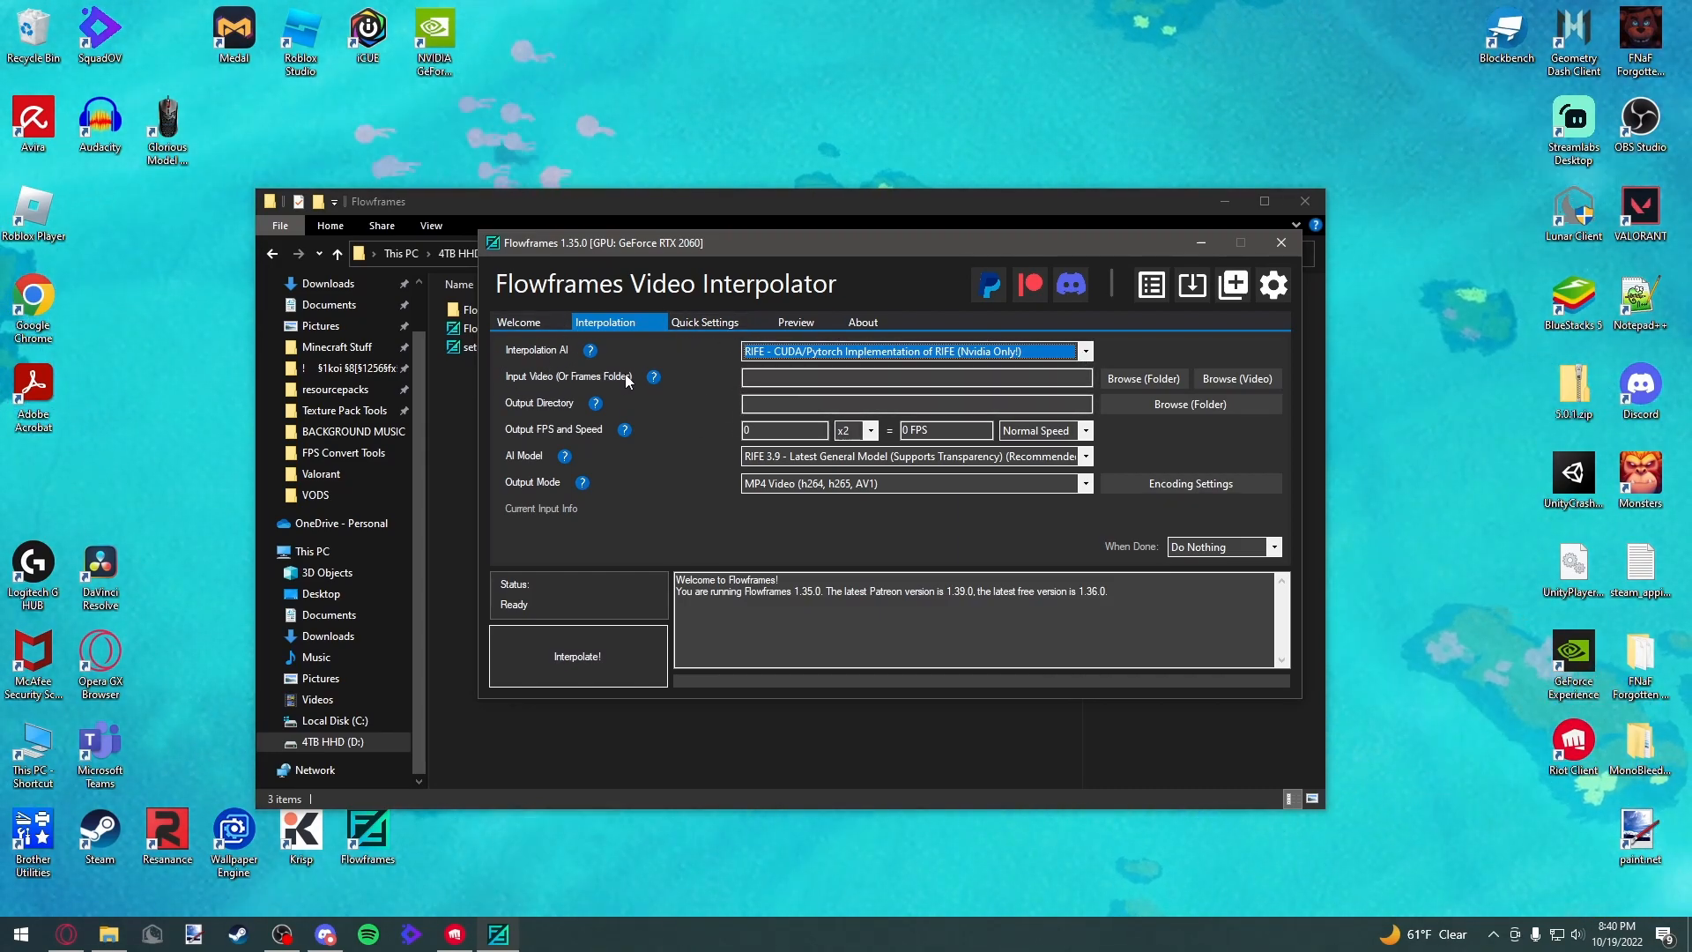
# Load MedalTVValorant20220629101547.mp4 from FPS Convert Tools as the input video
pyautogui.click(1160, 379)
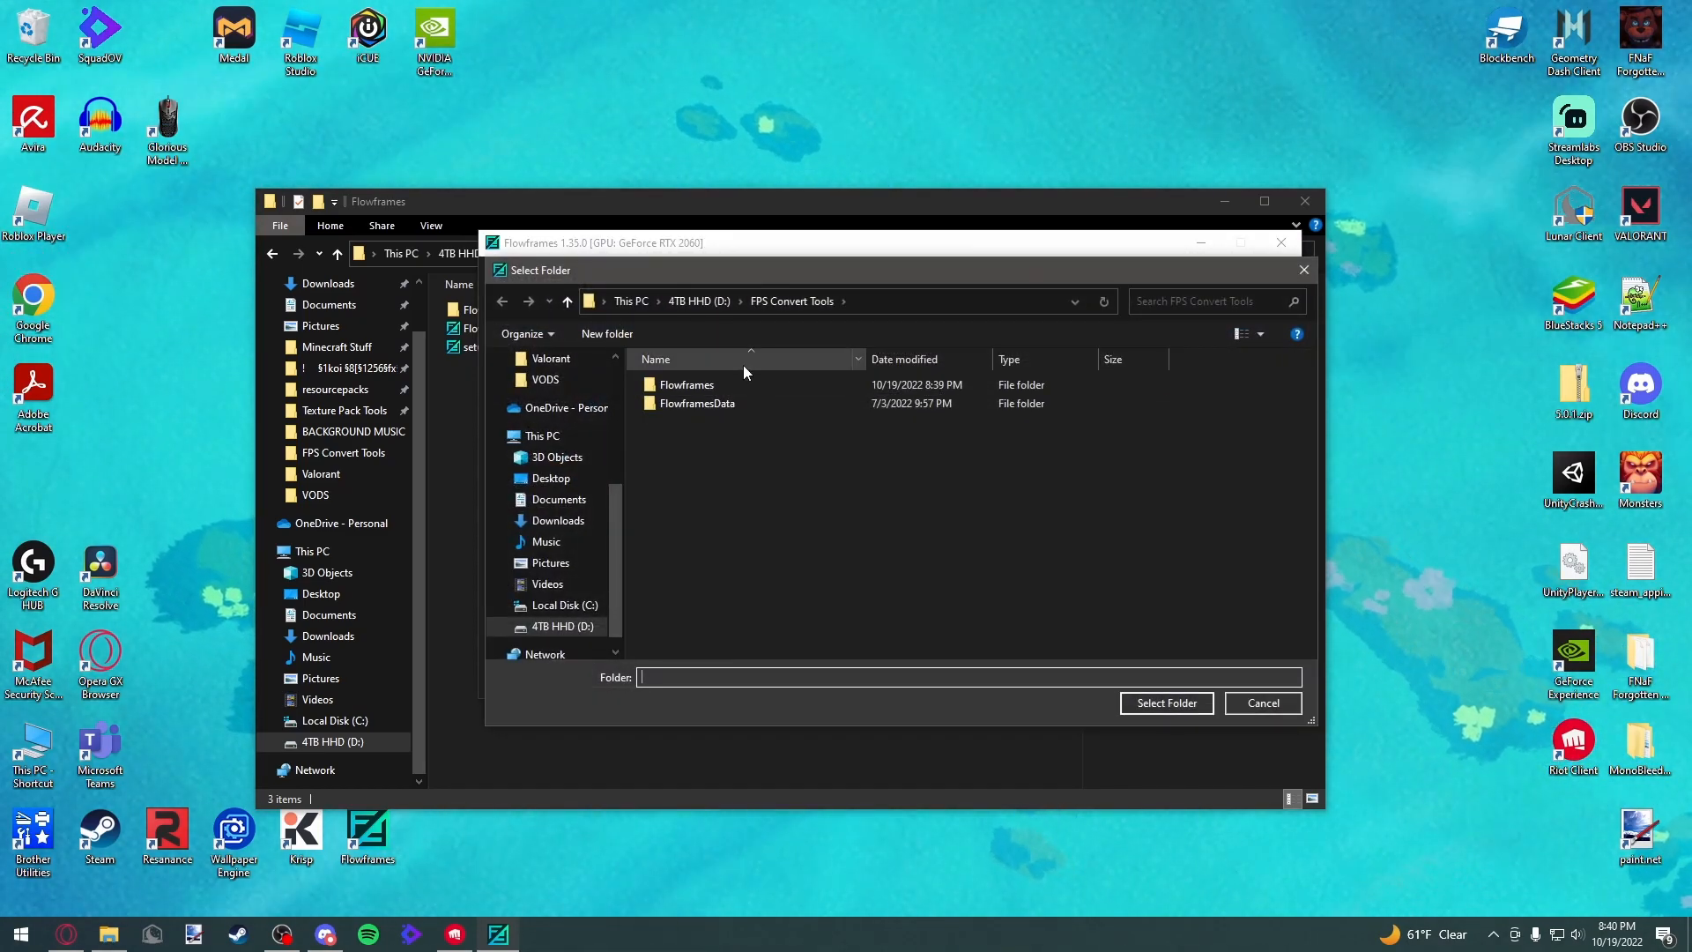
pyautogui.click(1235, 706)
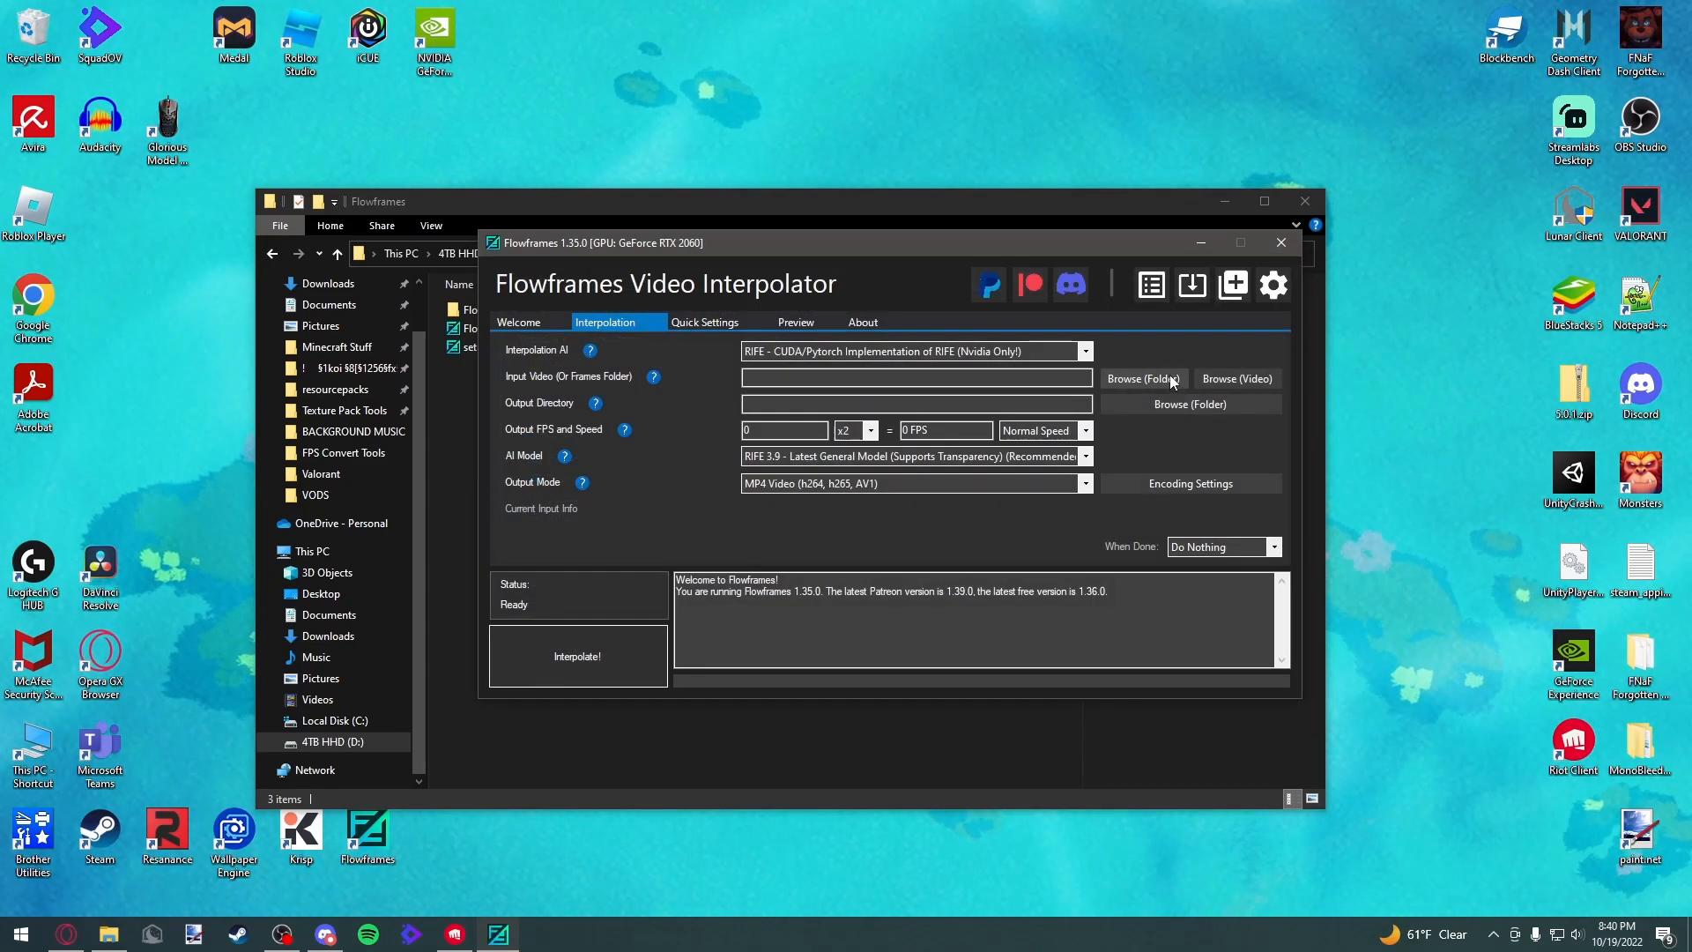
pyautogui.click(1209, 382)
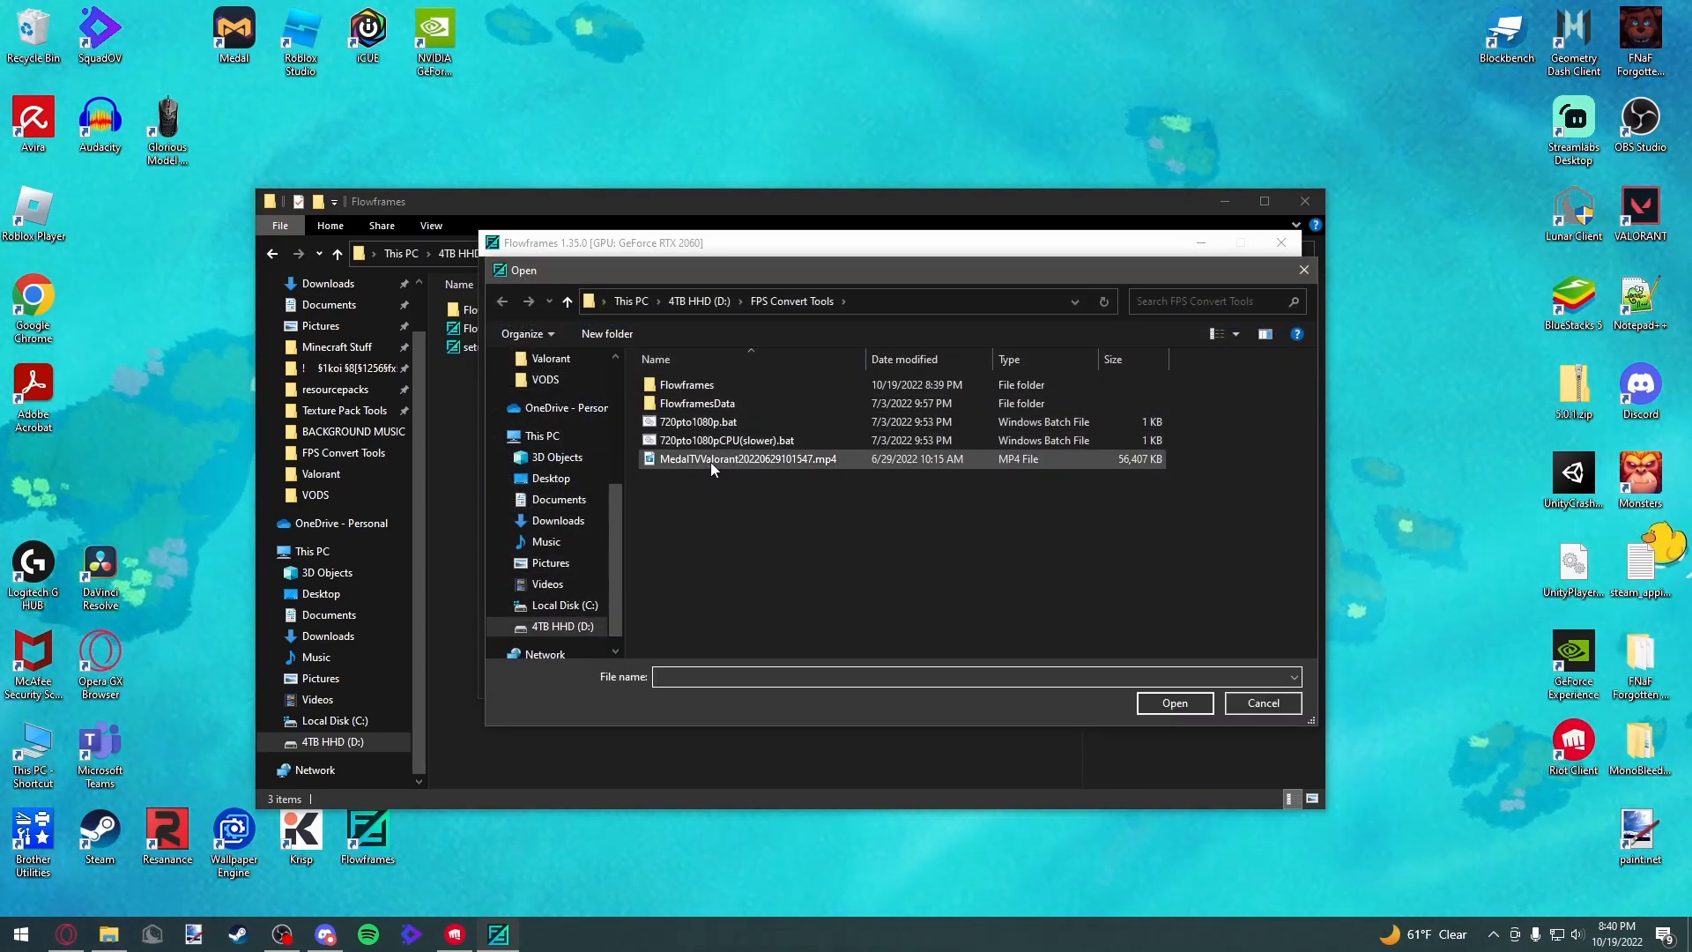
pyautogui.click(710, 462)
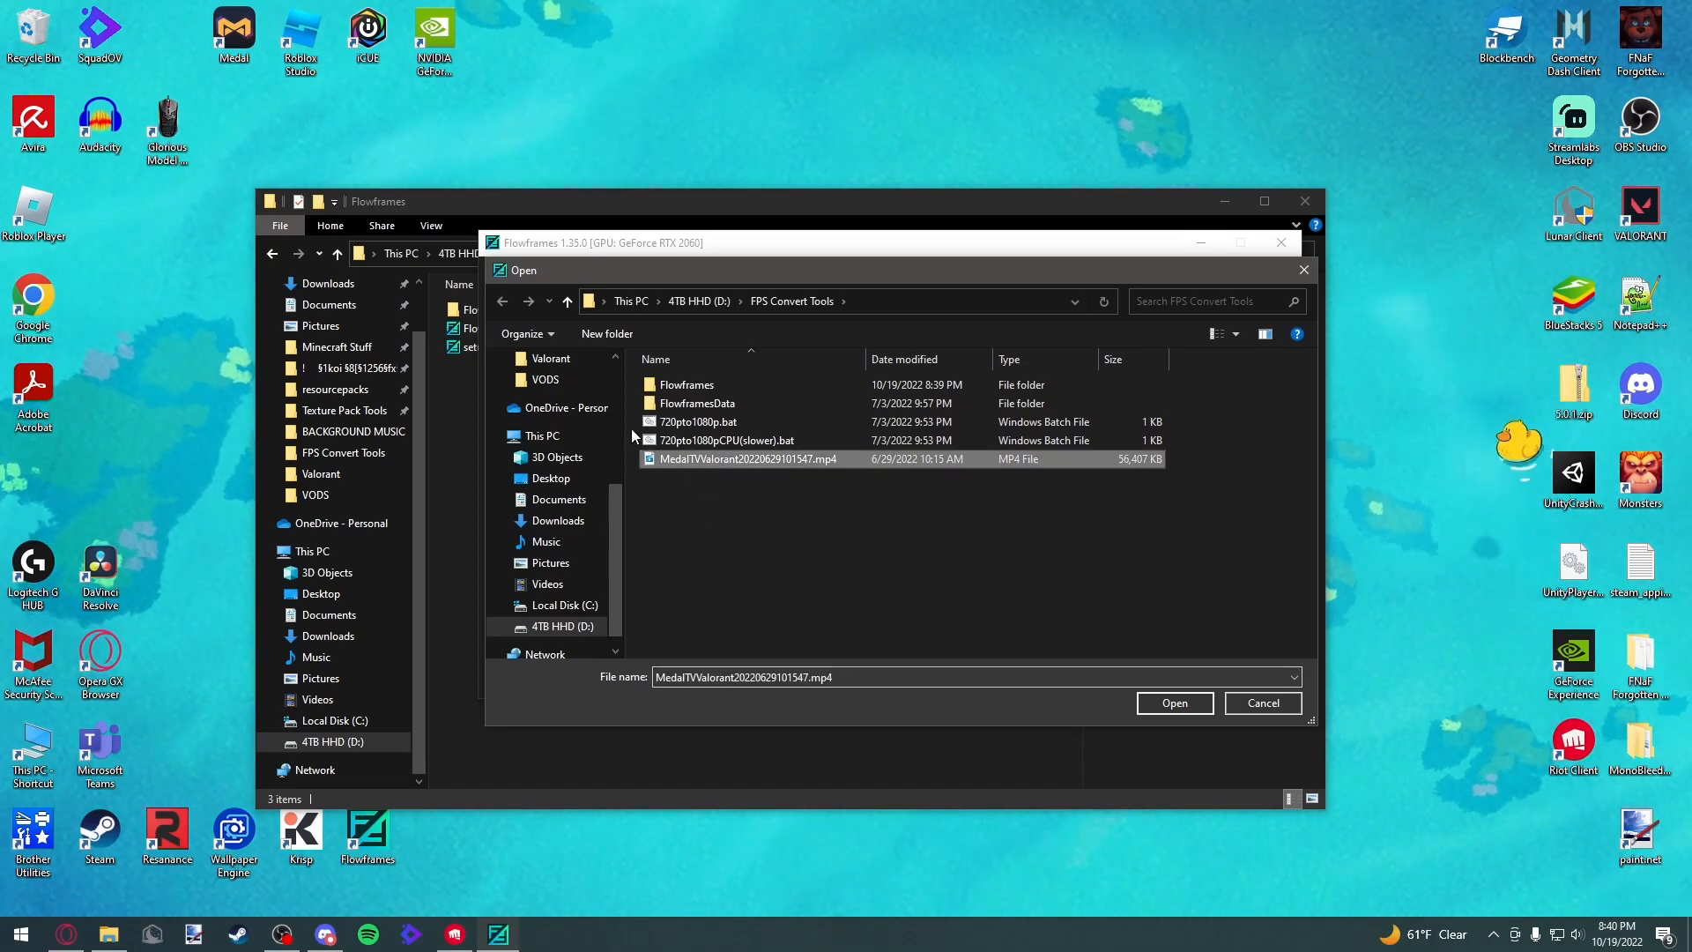
pyautogui.click(1179, 702)
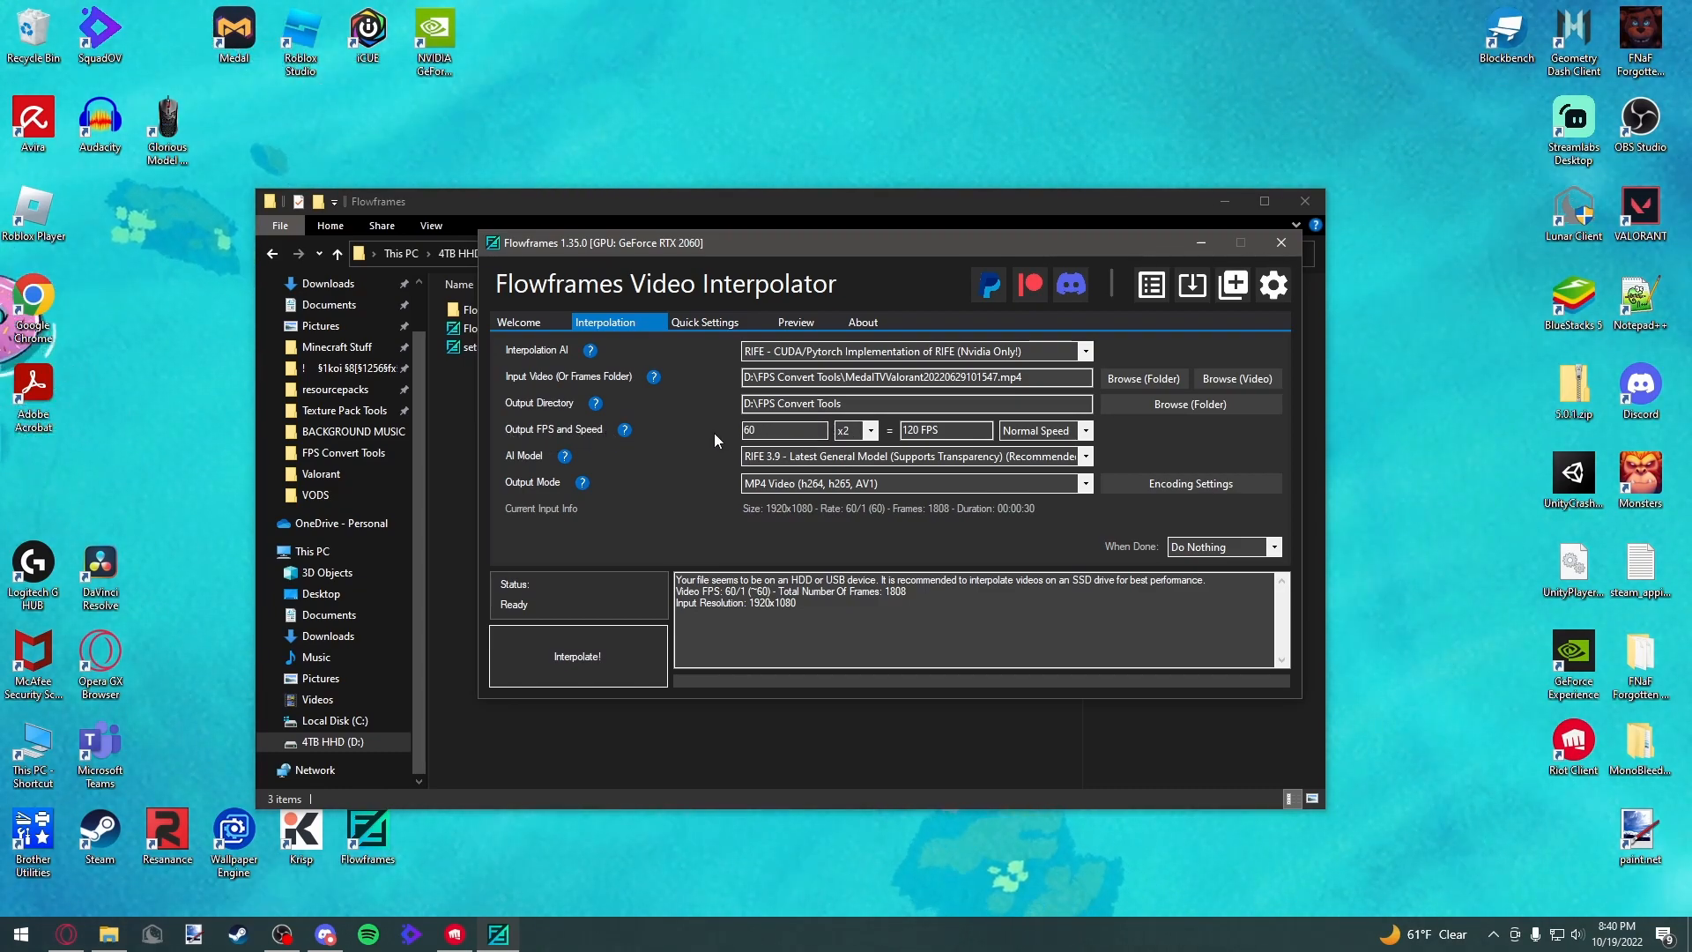
# Inspect the Valorant clip's file details in FPS Convert Tools, then minimize the file explorer
pyautogui.click(108, 934)
pyautogui.click(274, 255)
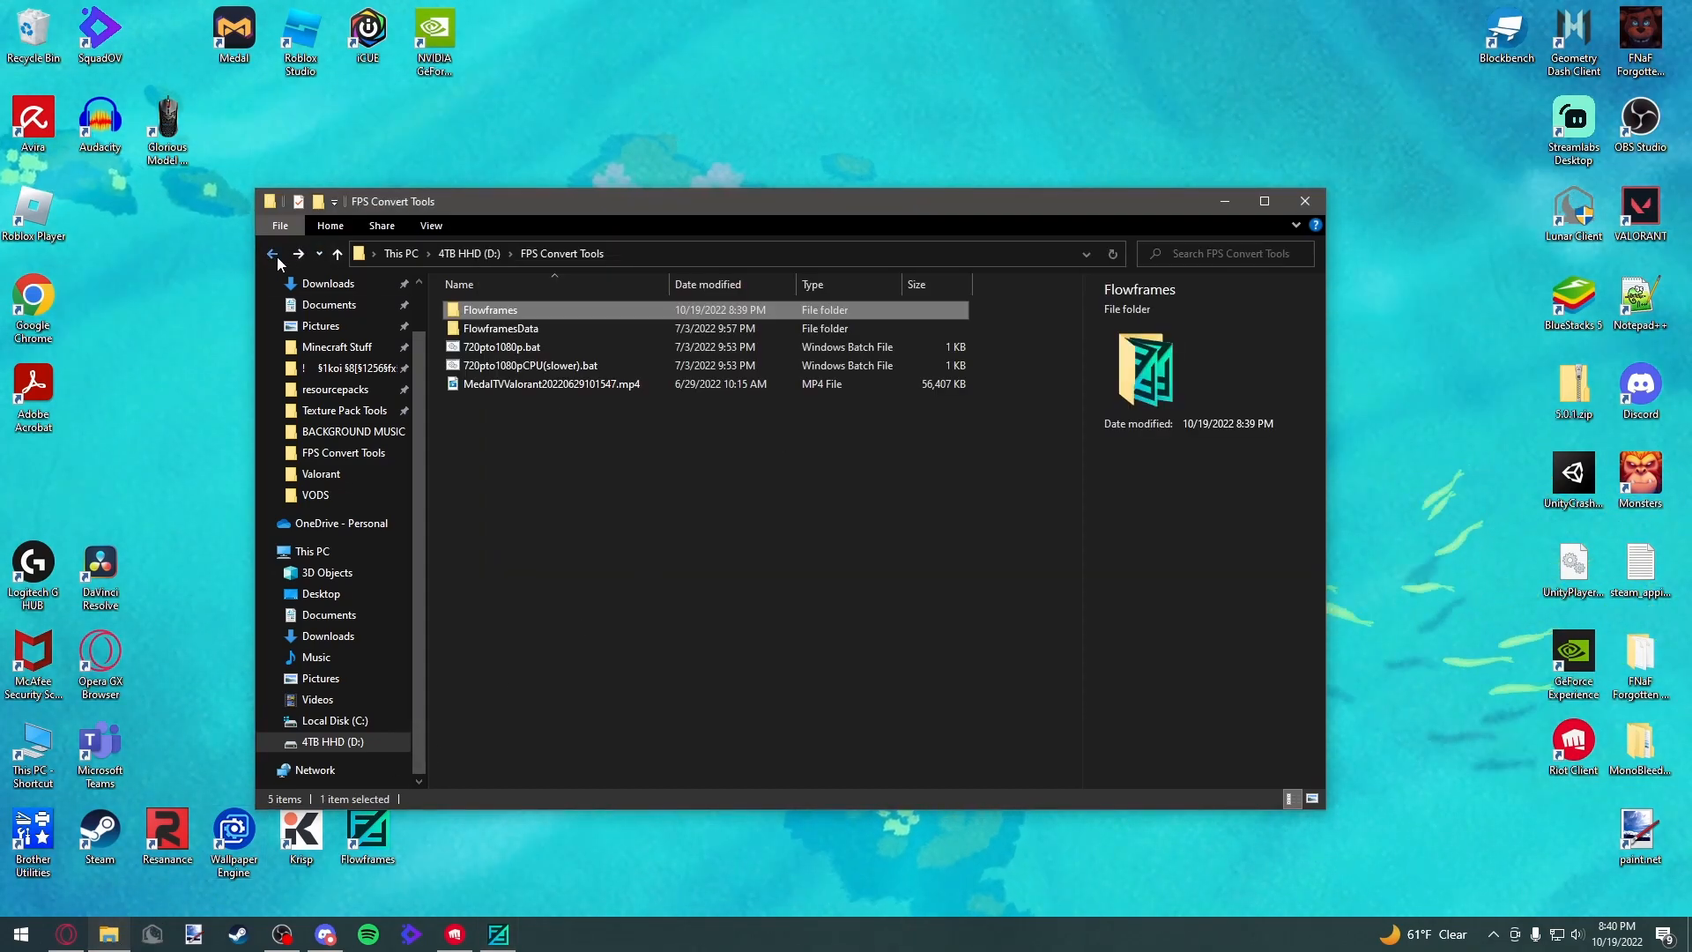
pyautogui.click(500, 384)
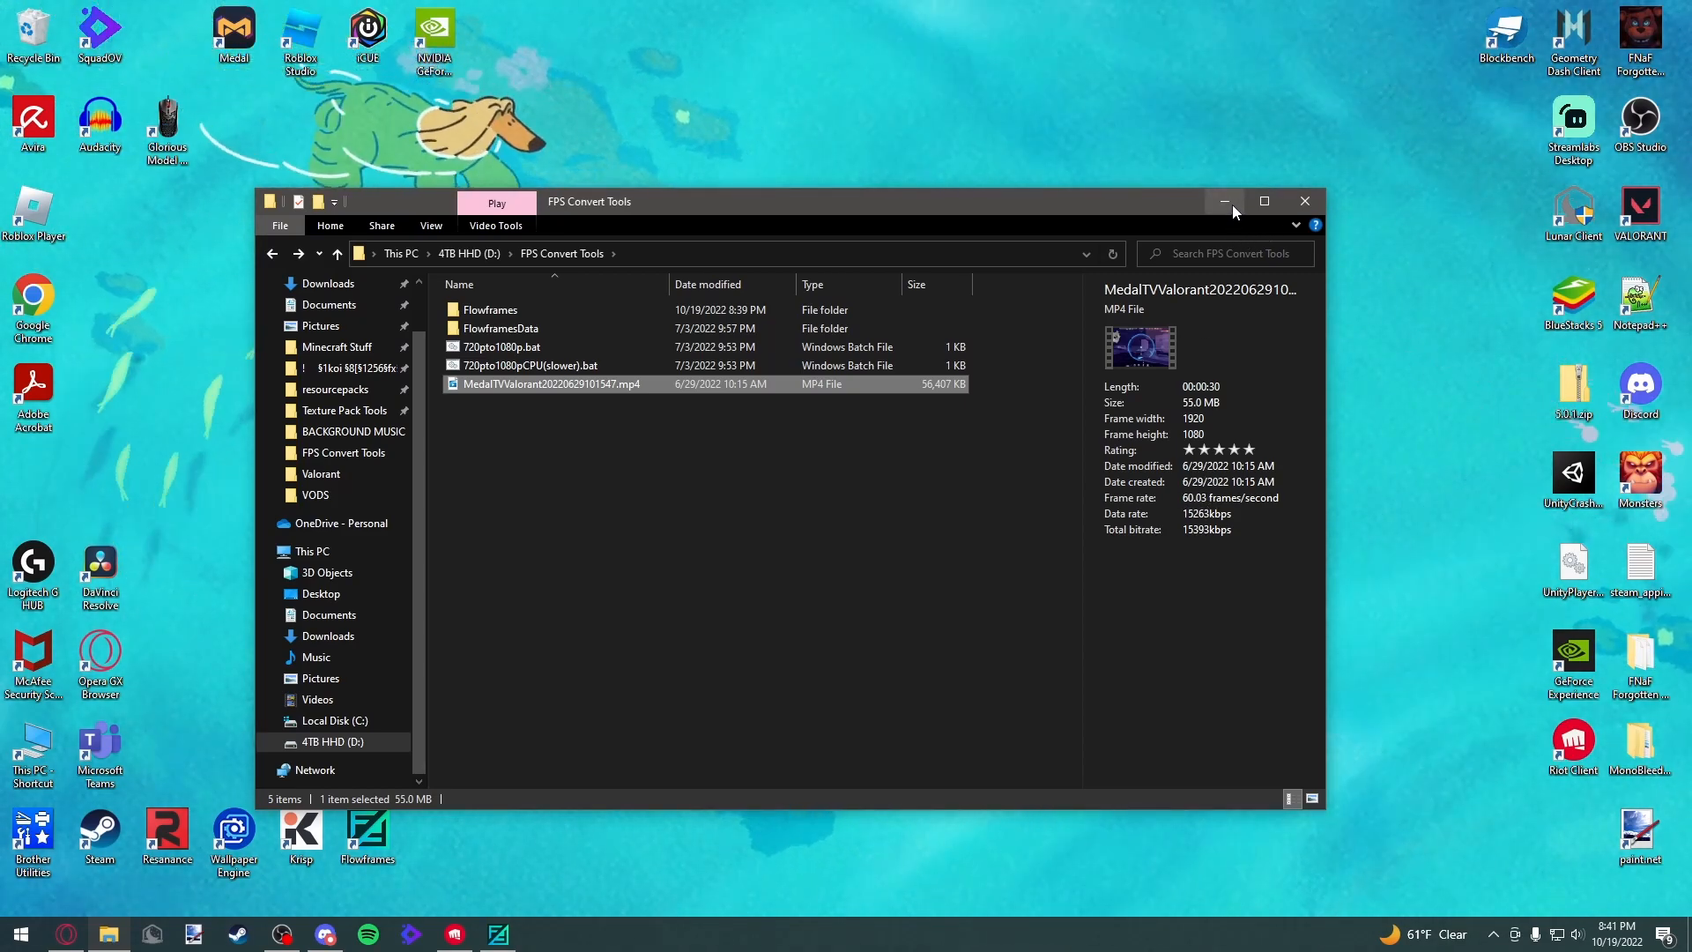
pyautogui.click(1232, 204)
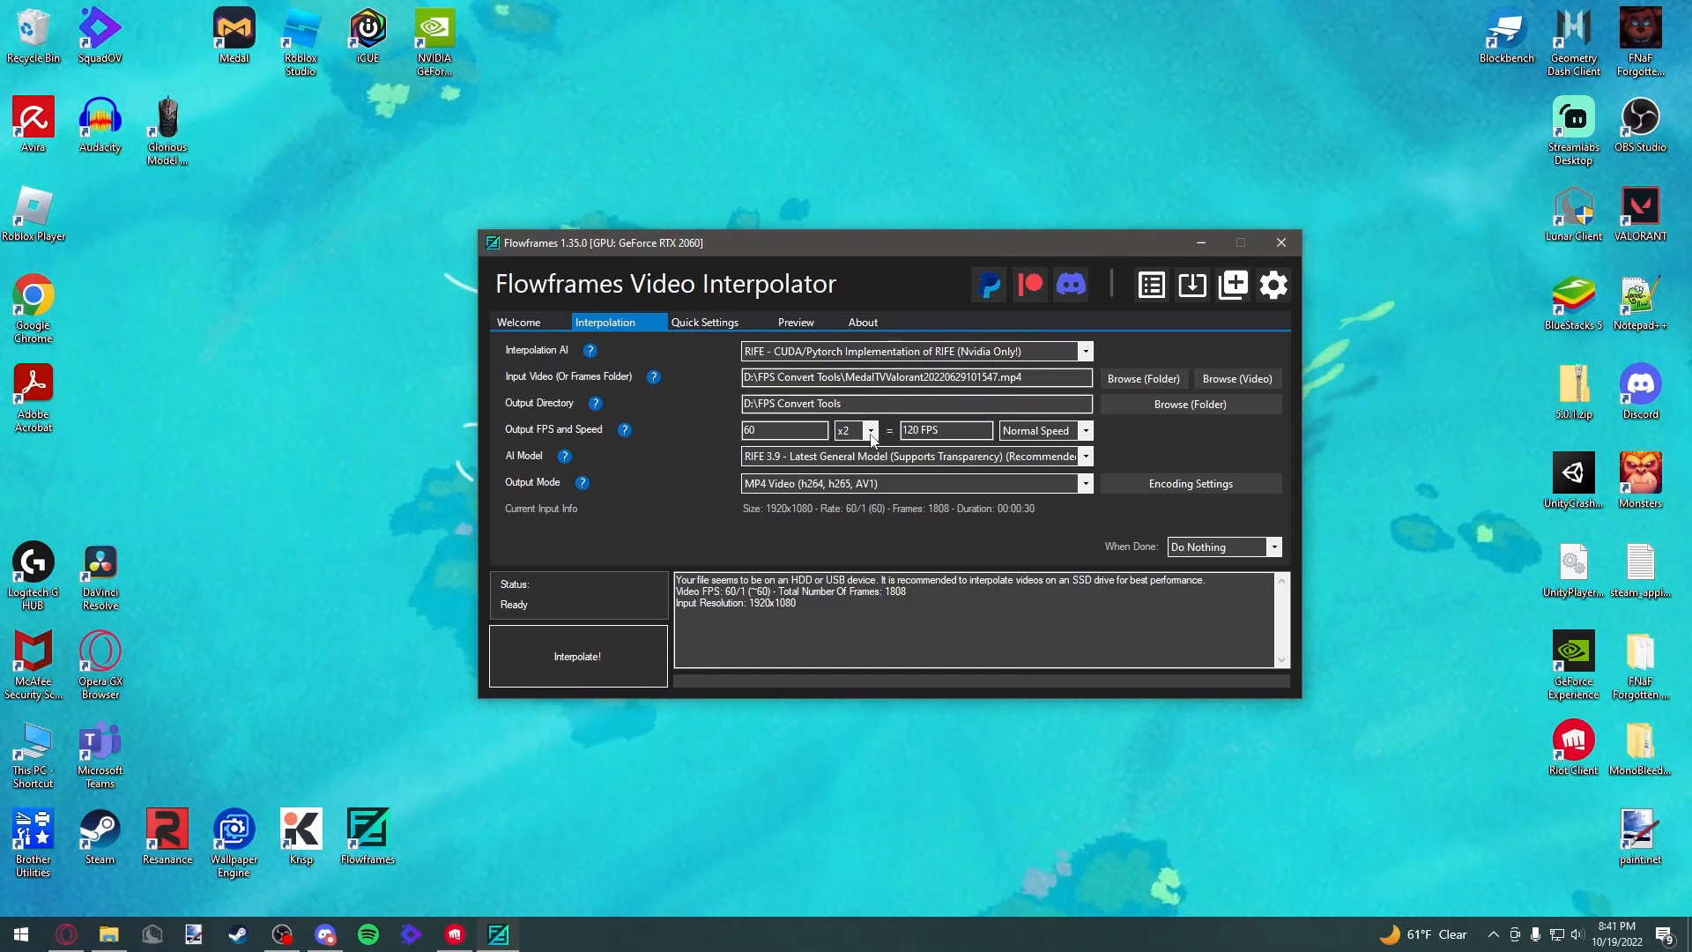
# Set the output frame-rate multiplier to x4 for a 240 FPS result
pyautogui.click(870, 437)
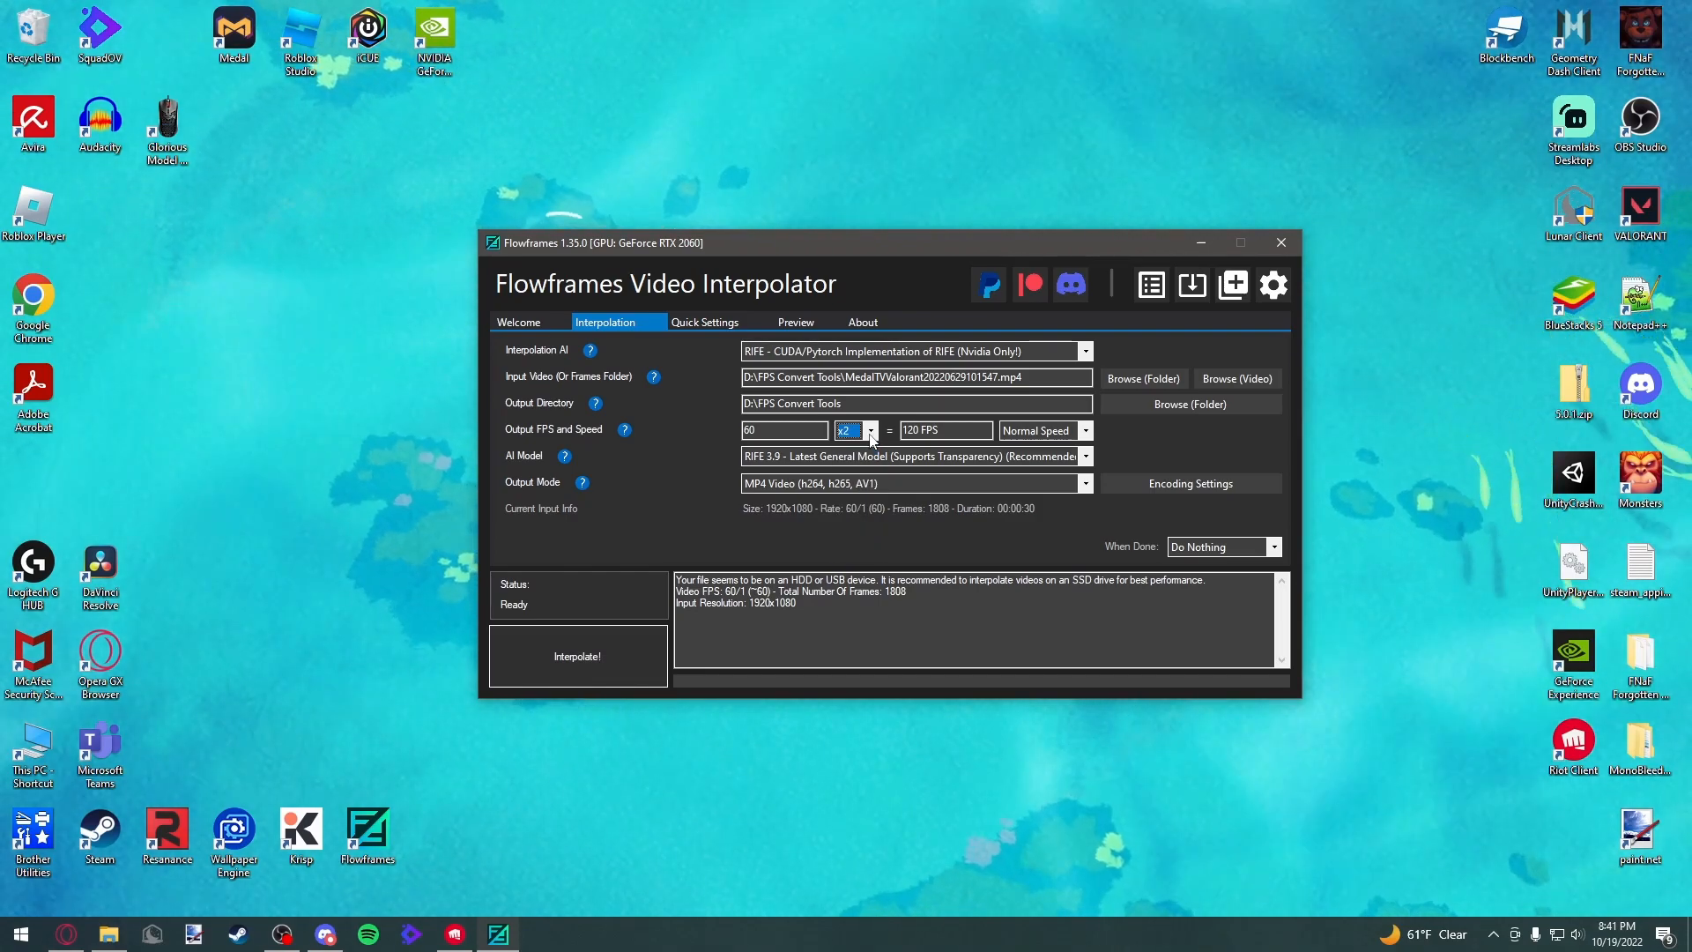
pyautogui.click(871, 436)
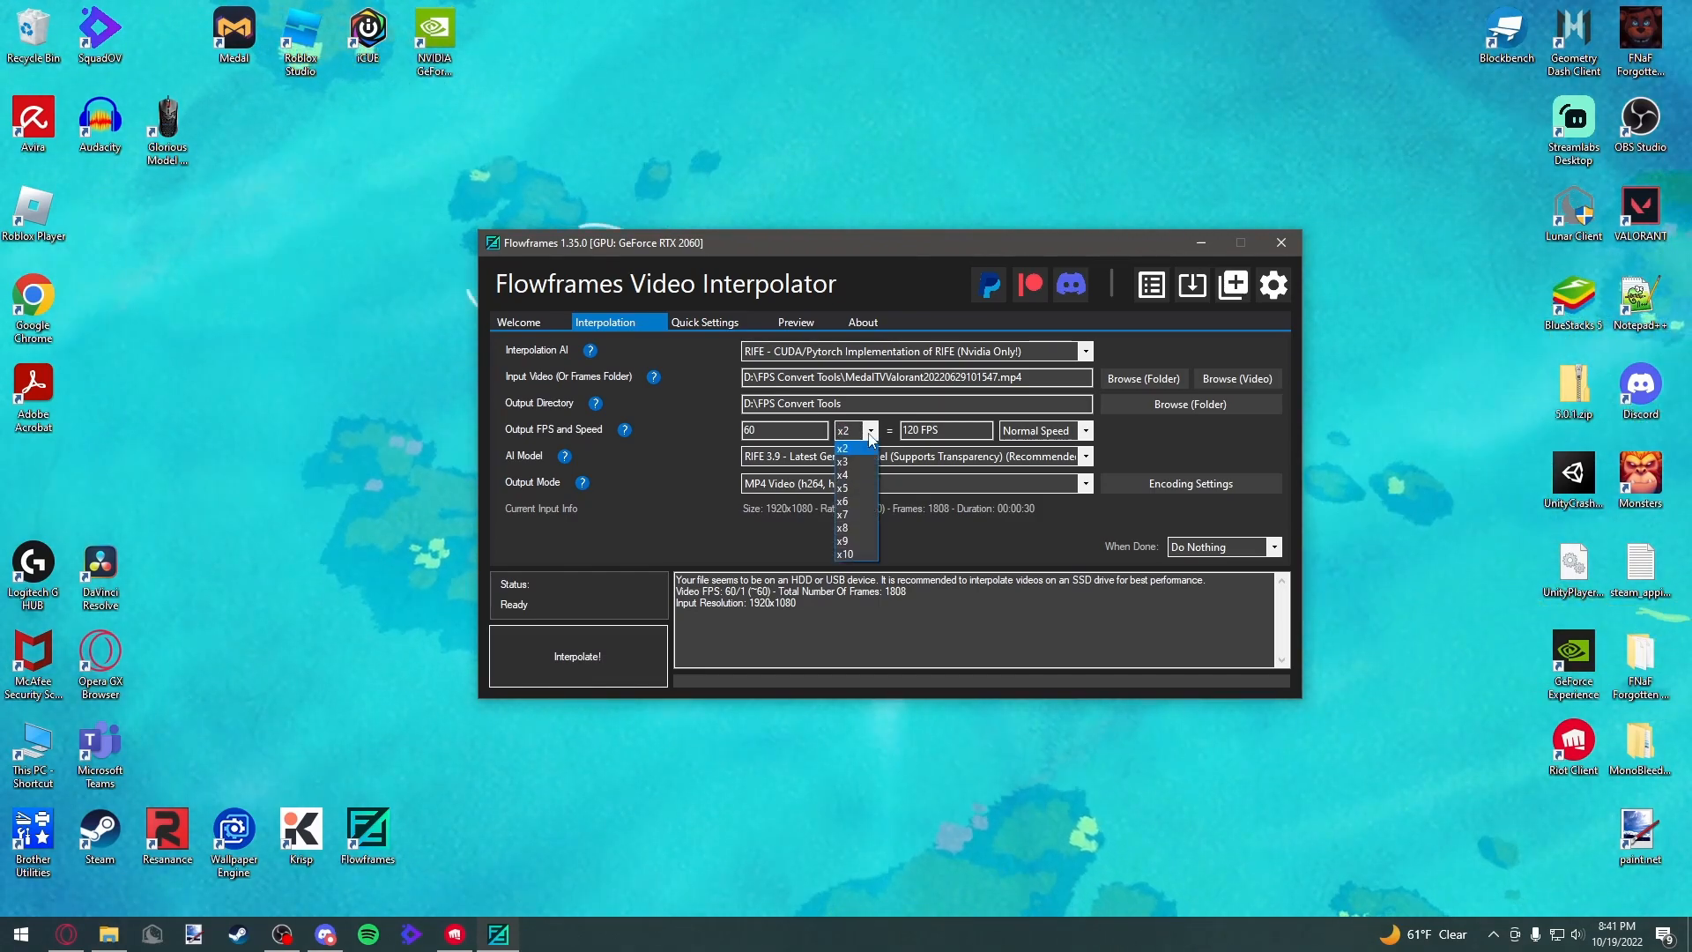
pyautogui.click(719, 444)
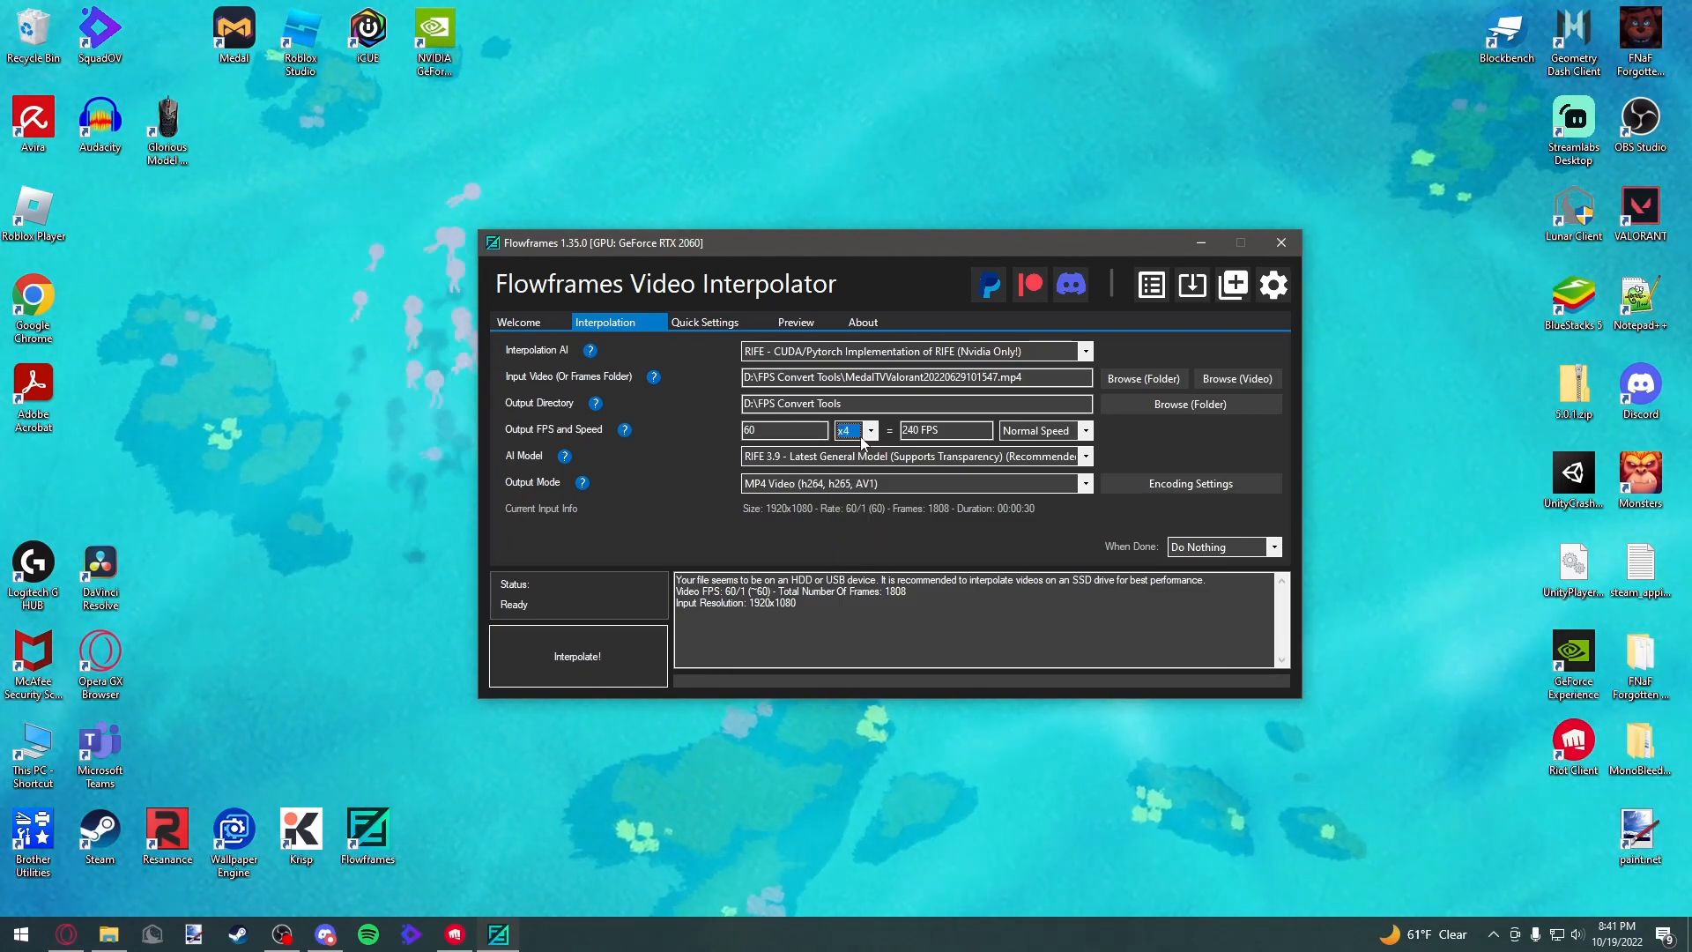
pyautogui.click(861, 431)
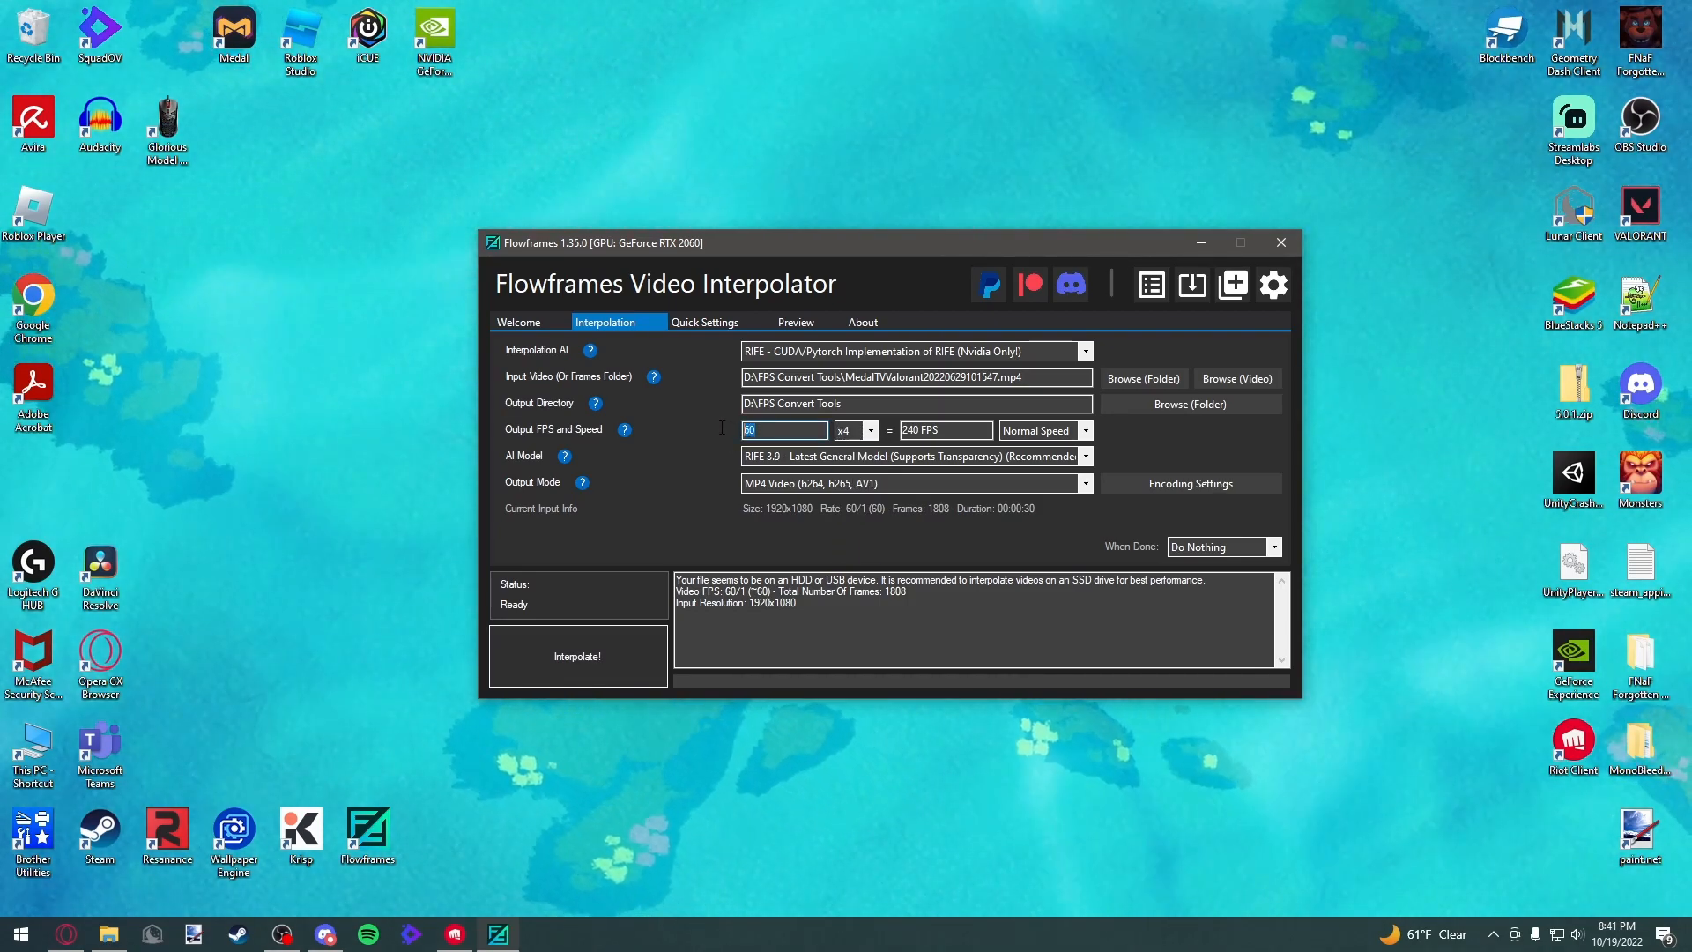
pyautogui.hotkey('shift', 'Tab')
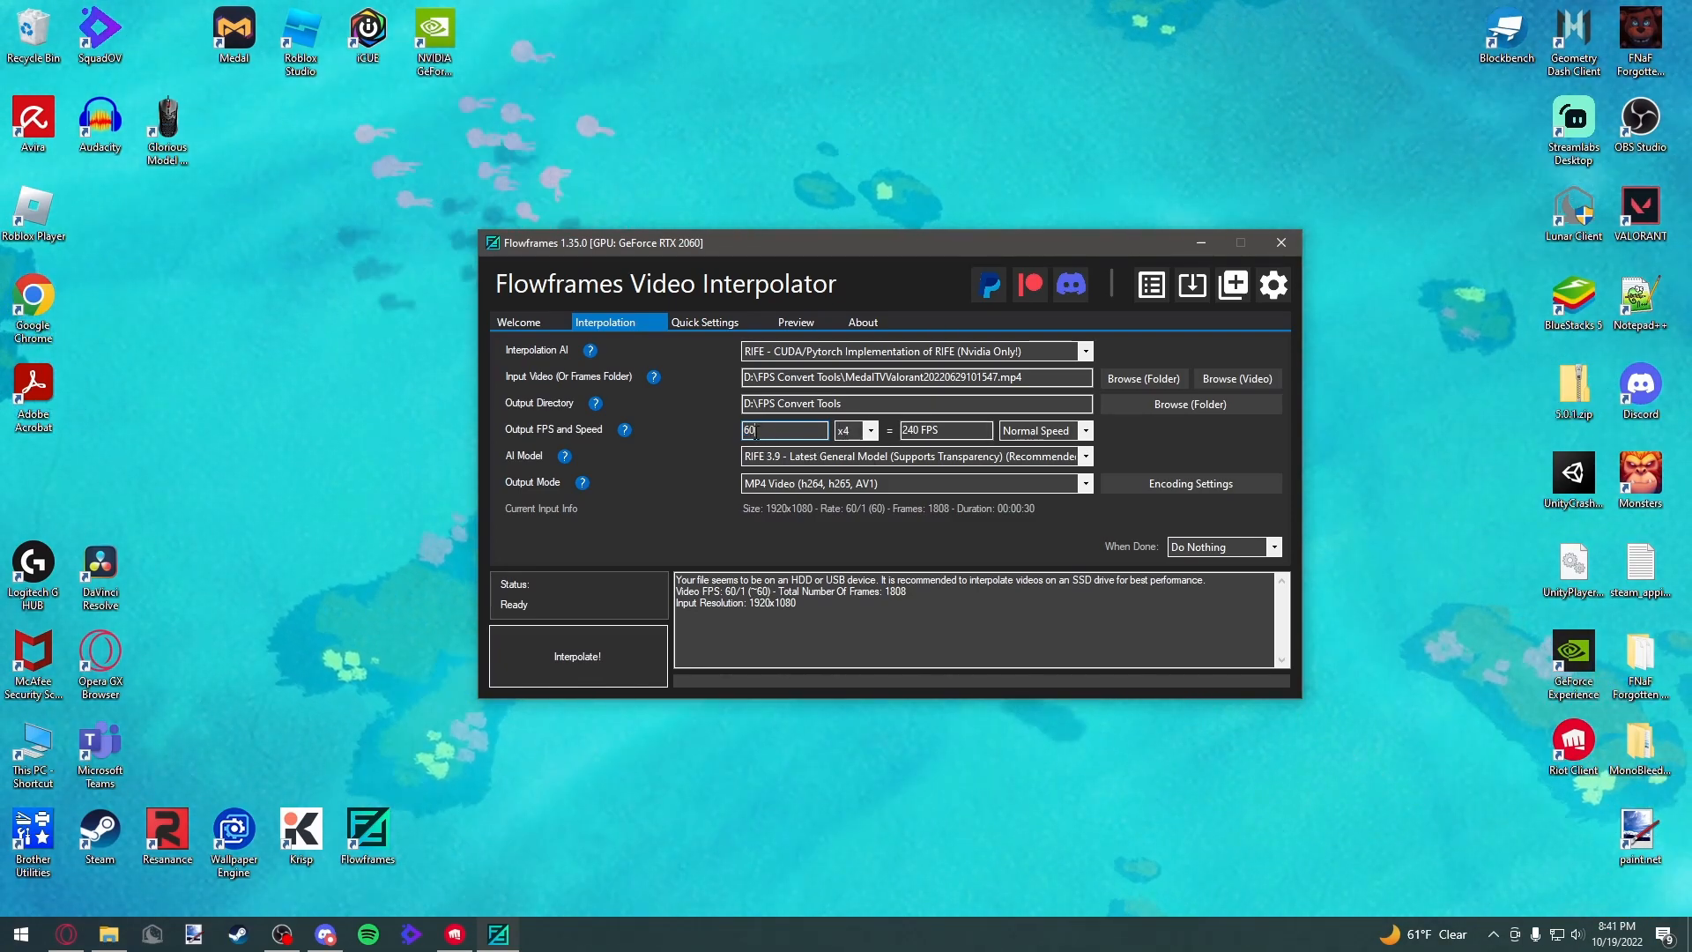
pyautogui.click(871, 432)
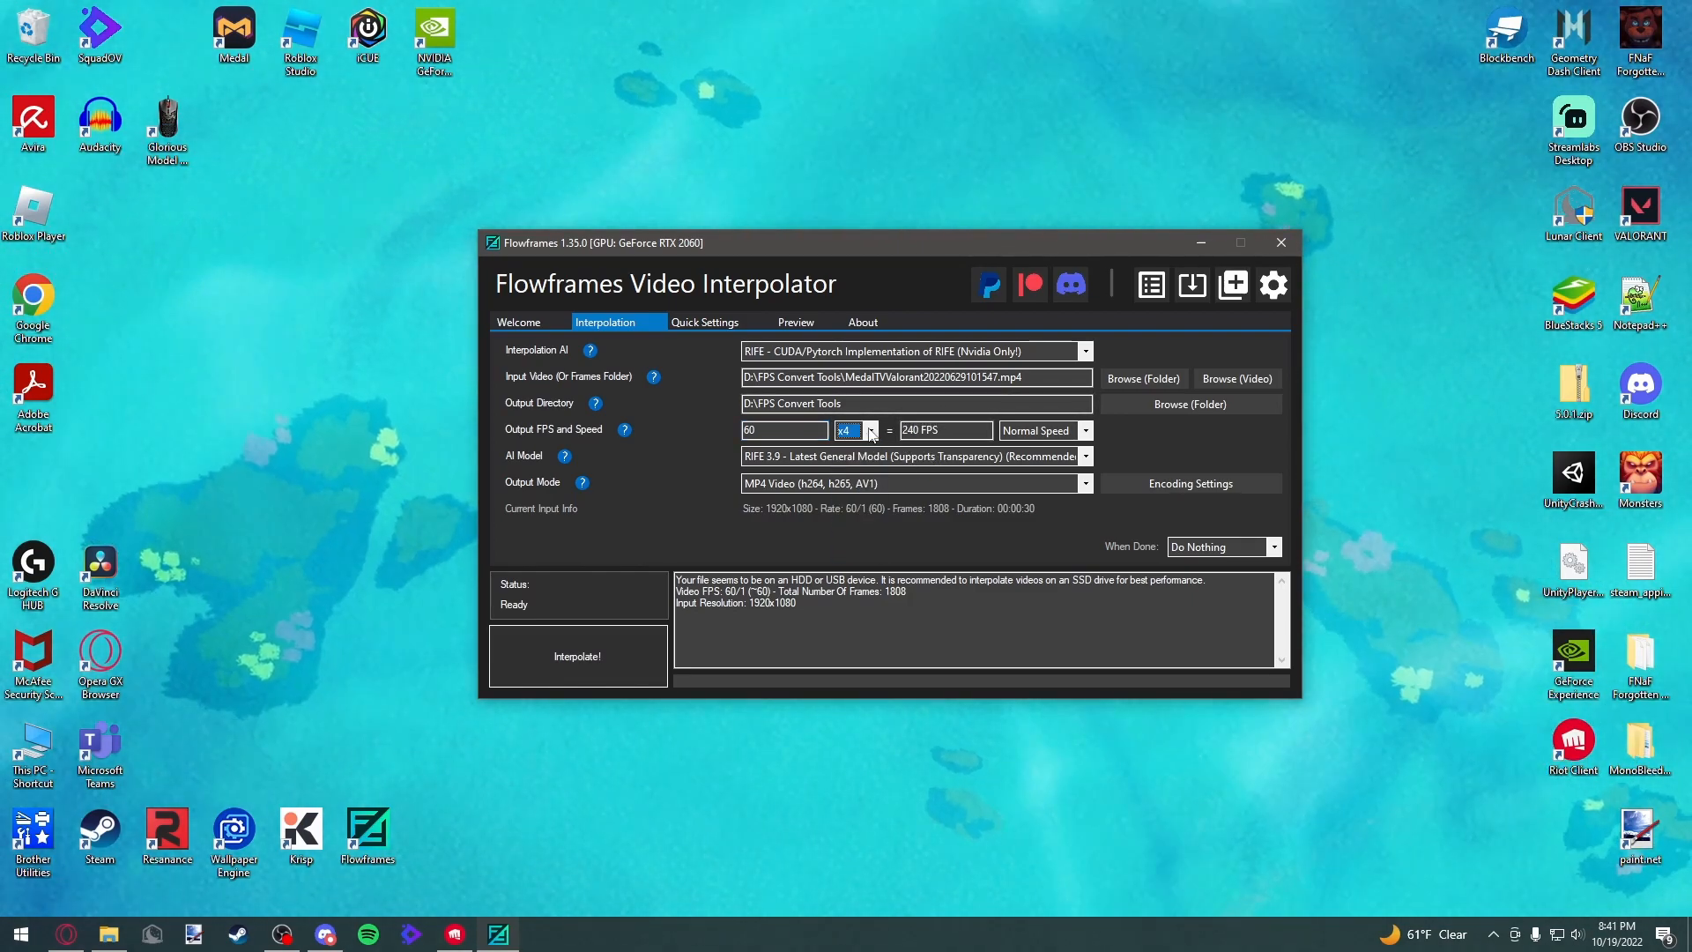
pyautogui.click(870, 432)
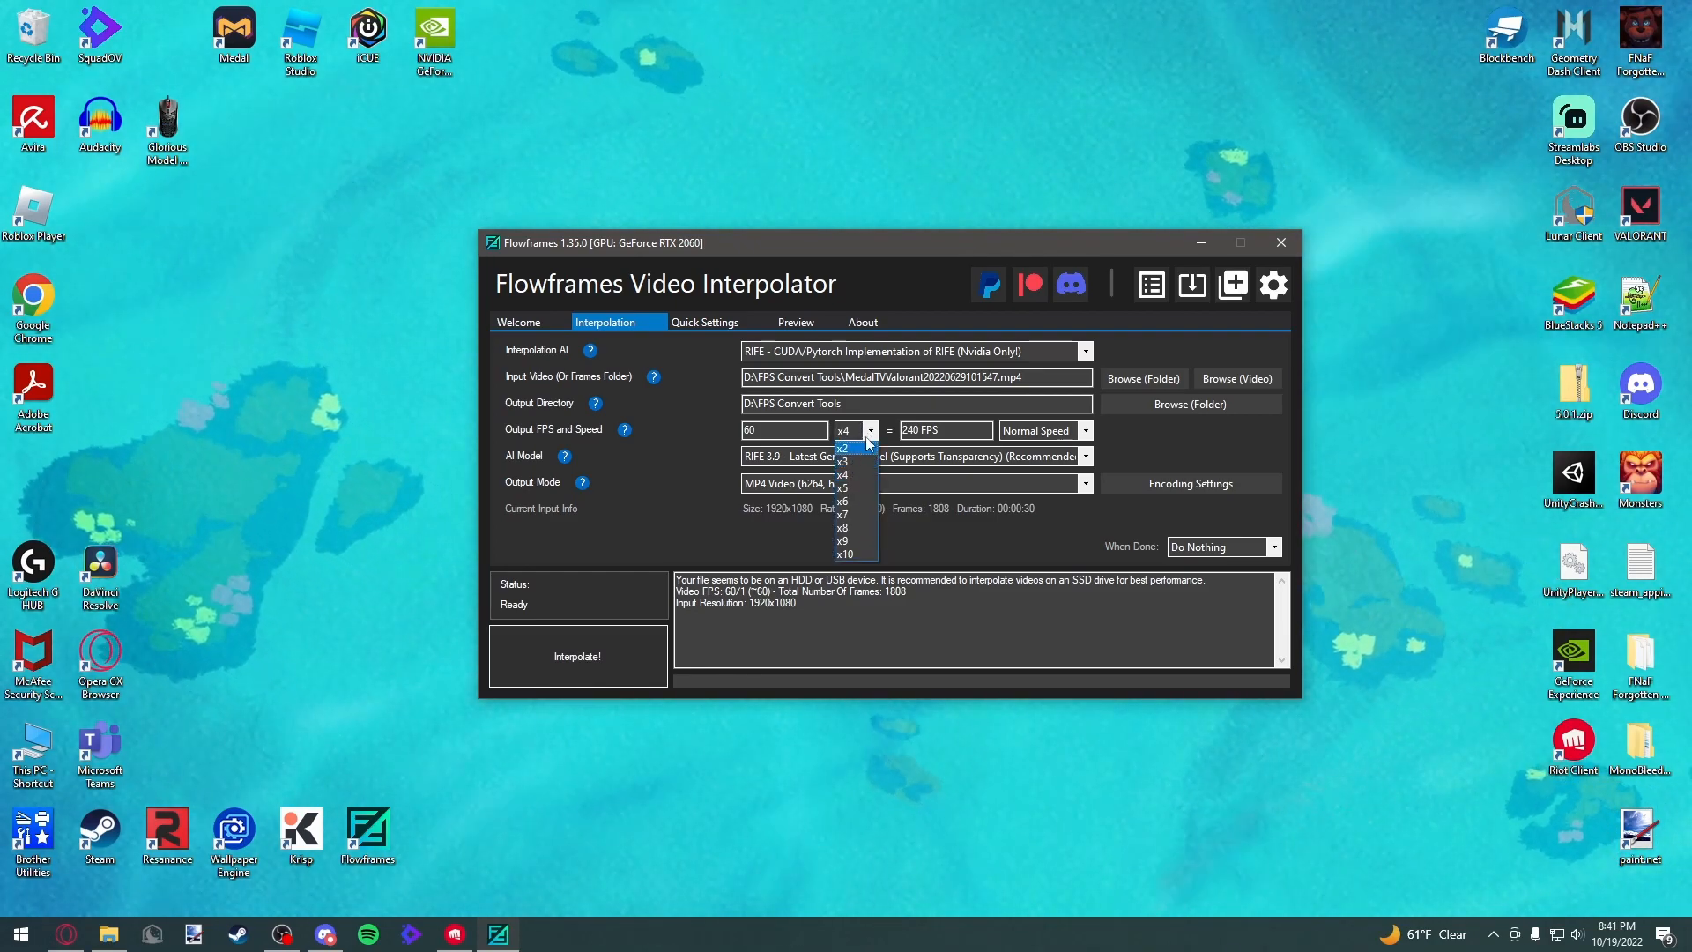
pyautogui.click(872, 440)
pyautogui.click(870, 432)
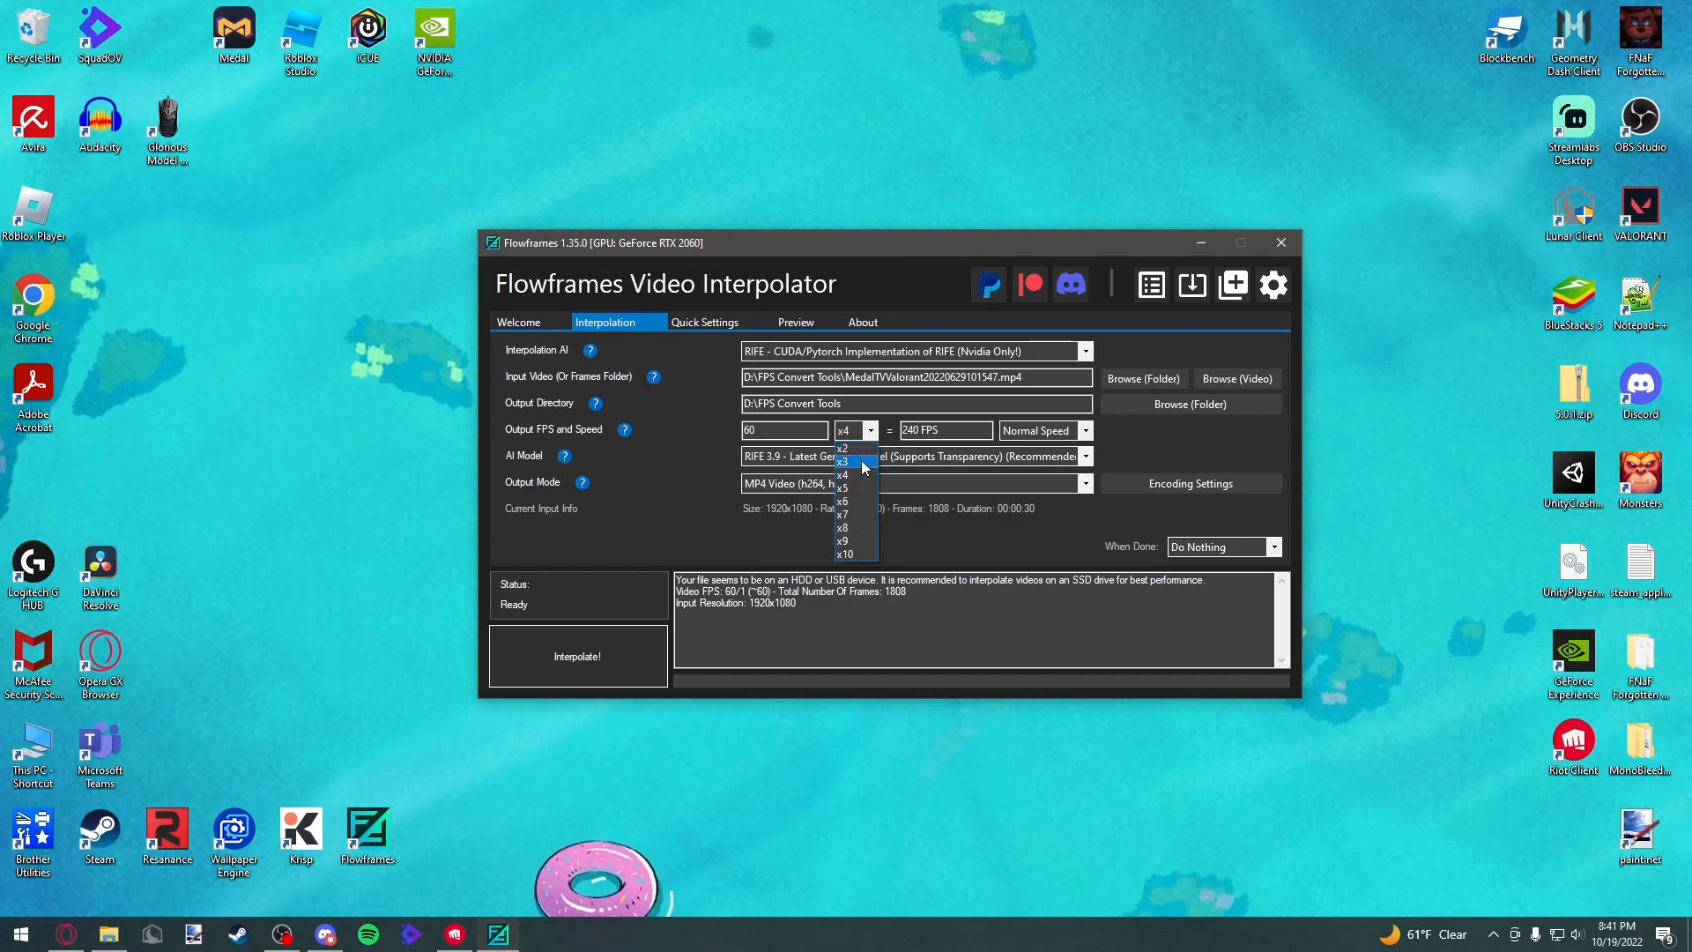
pyautogui.click(862, 463)
pyautogui.click(870, 432)
pyautogui.click(856, 447)
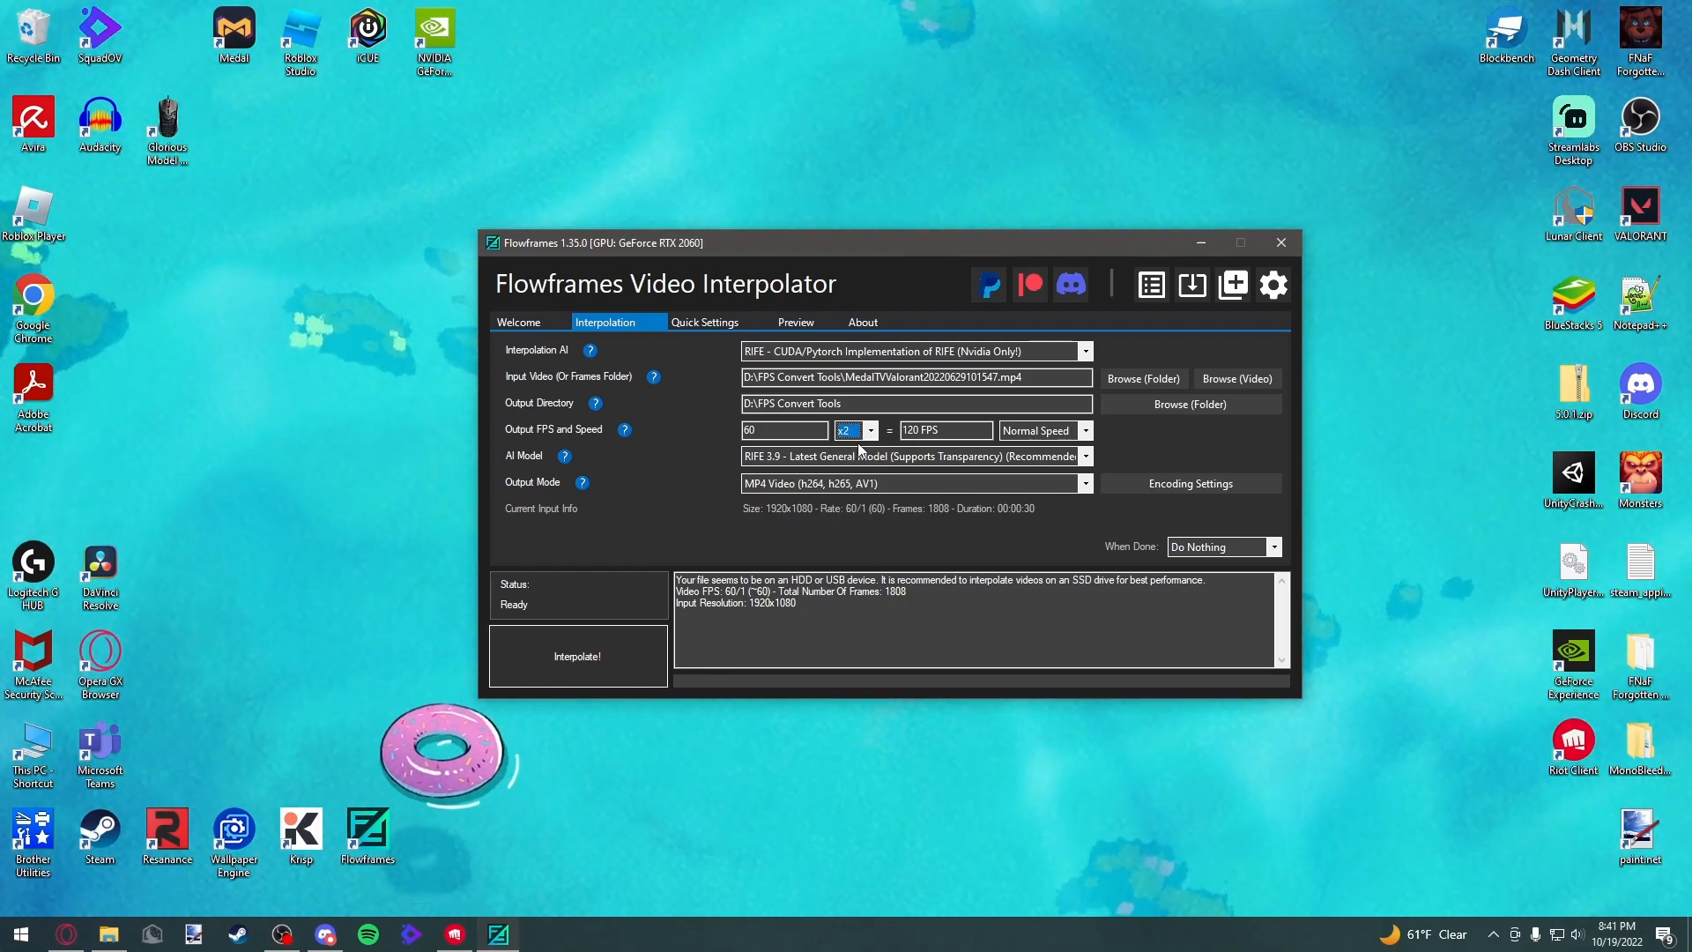
pyautogui.click(855, 431)
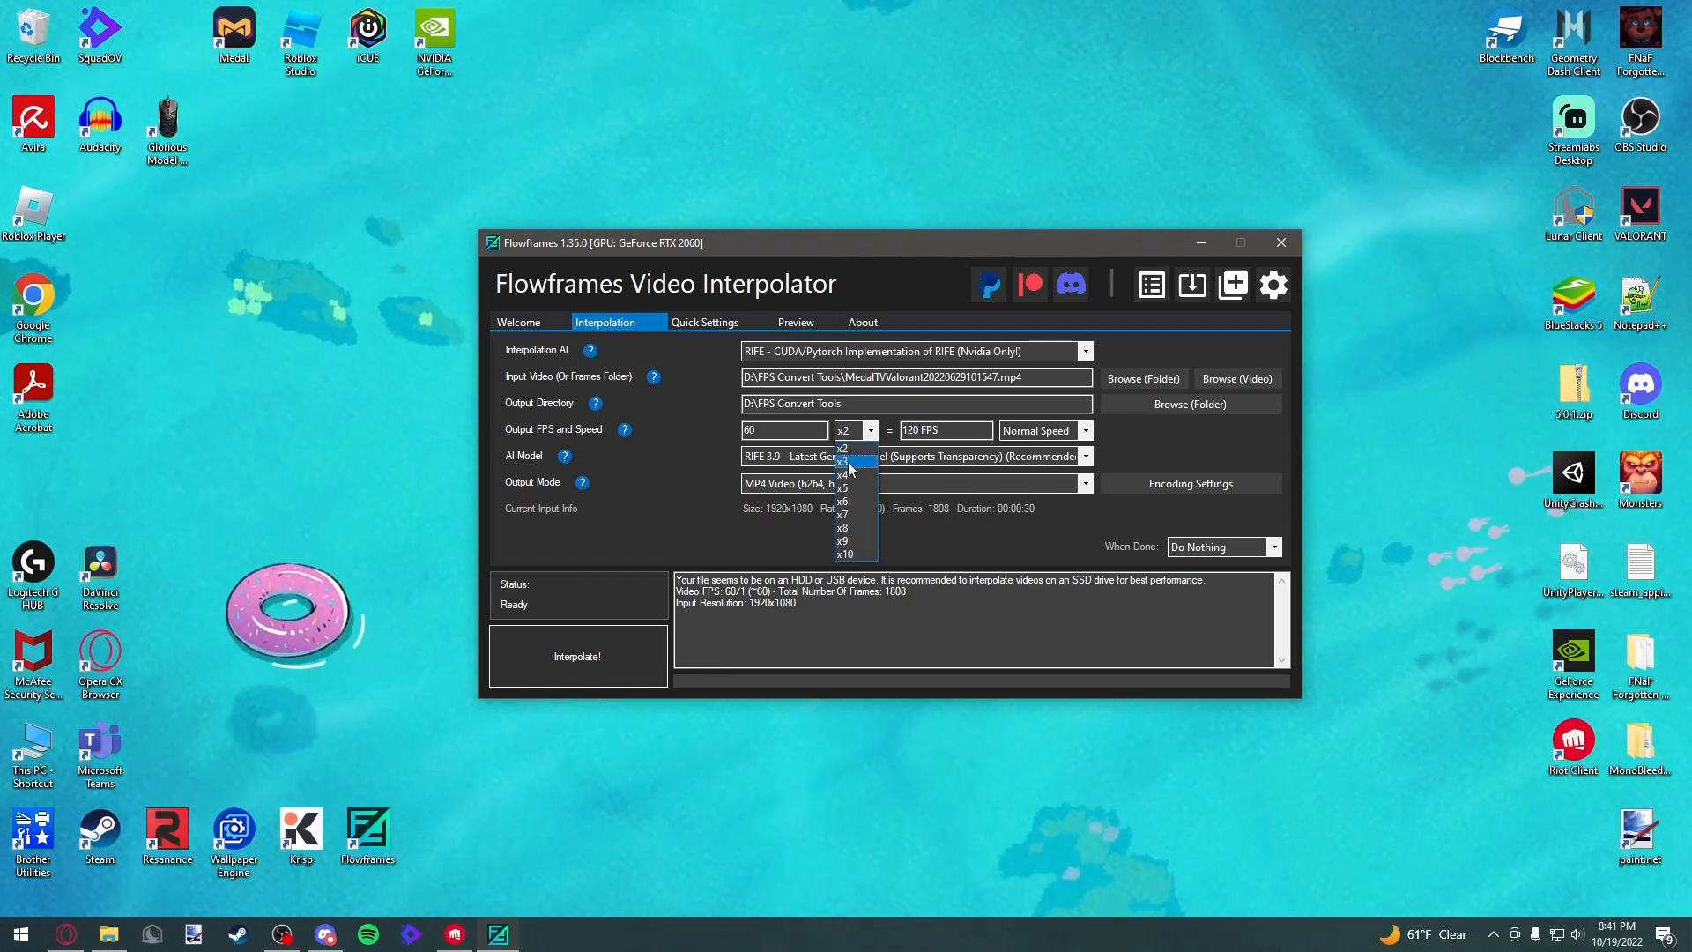
pyautogui.click(847, 475)
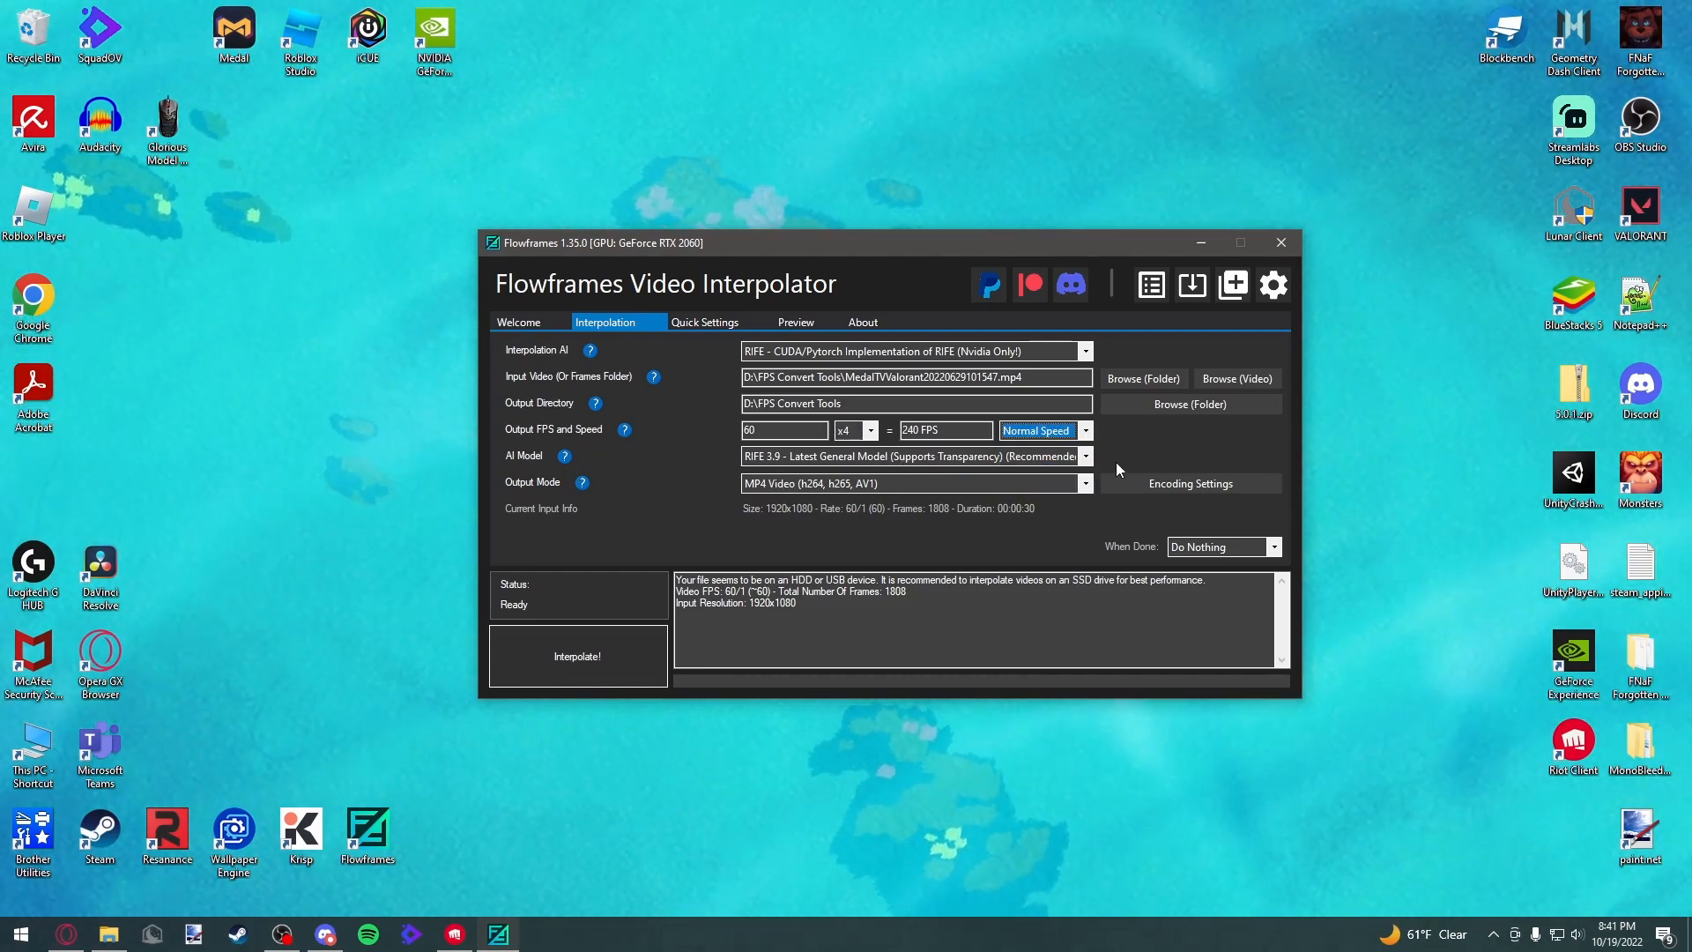
# Review the AI Model and Output Mode options, keeping RIFE 3.9 and MP4 Video
pyautogui.click(1085, 456)
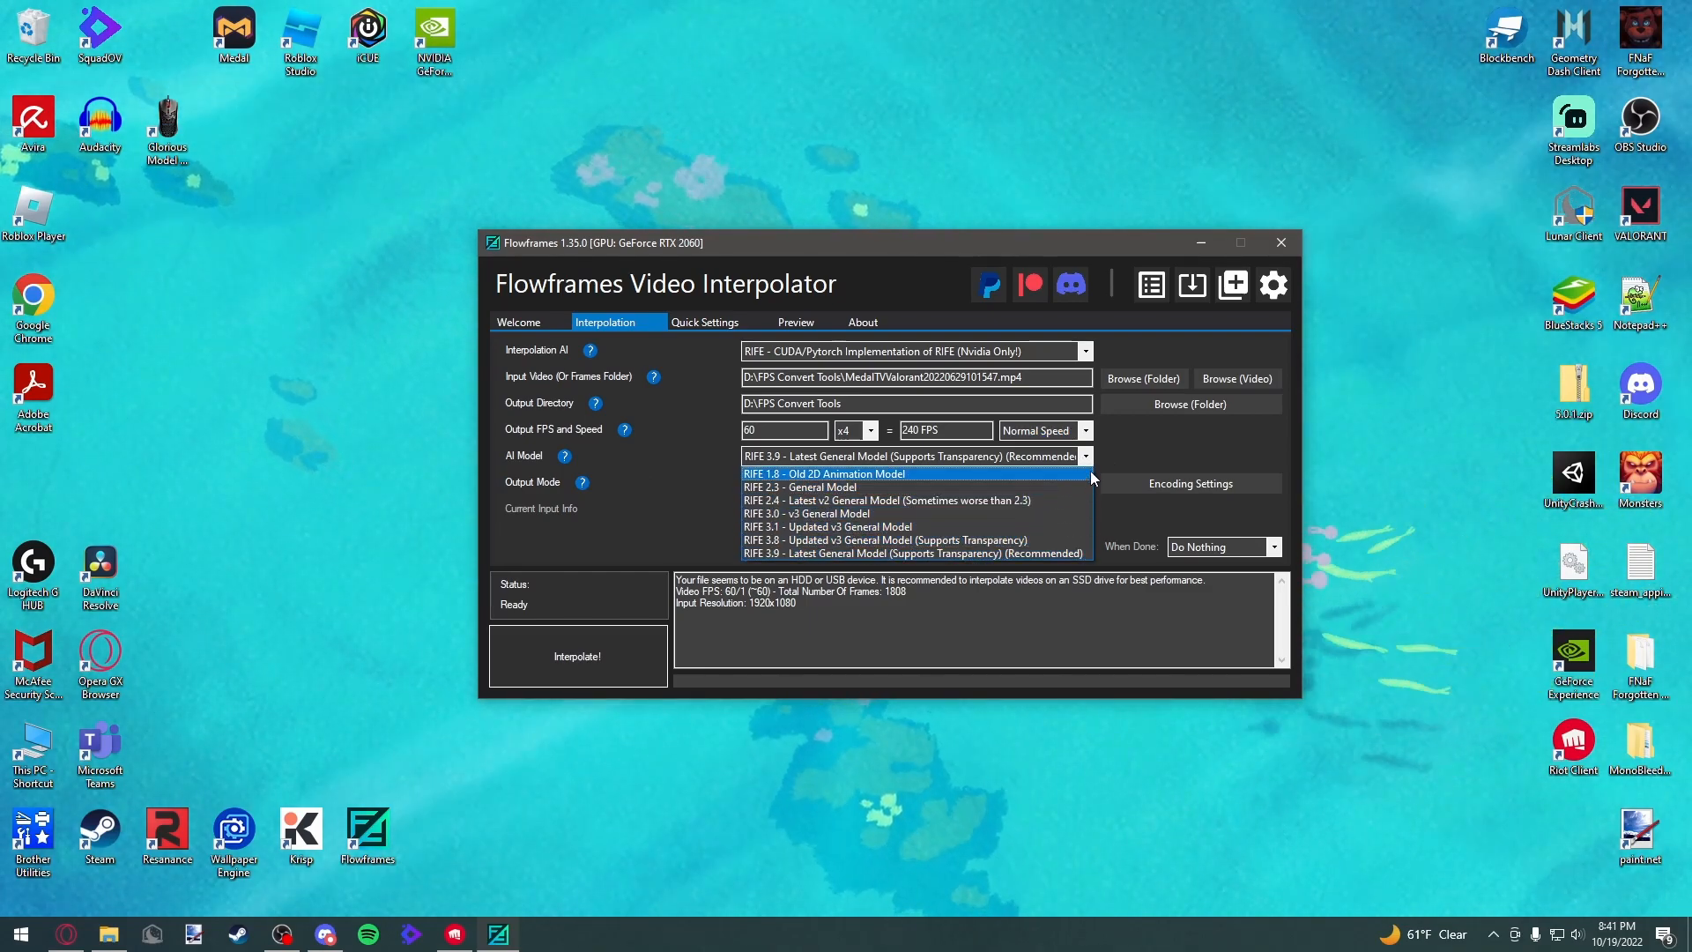
pyautogui.click(1087, 457)
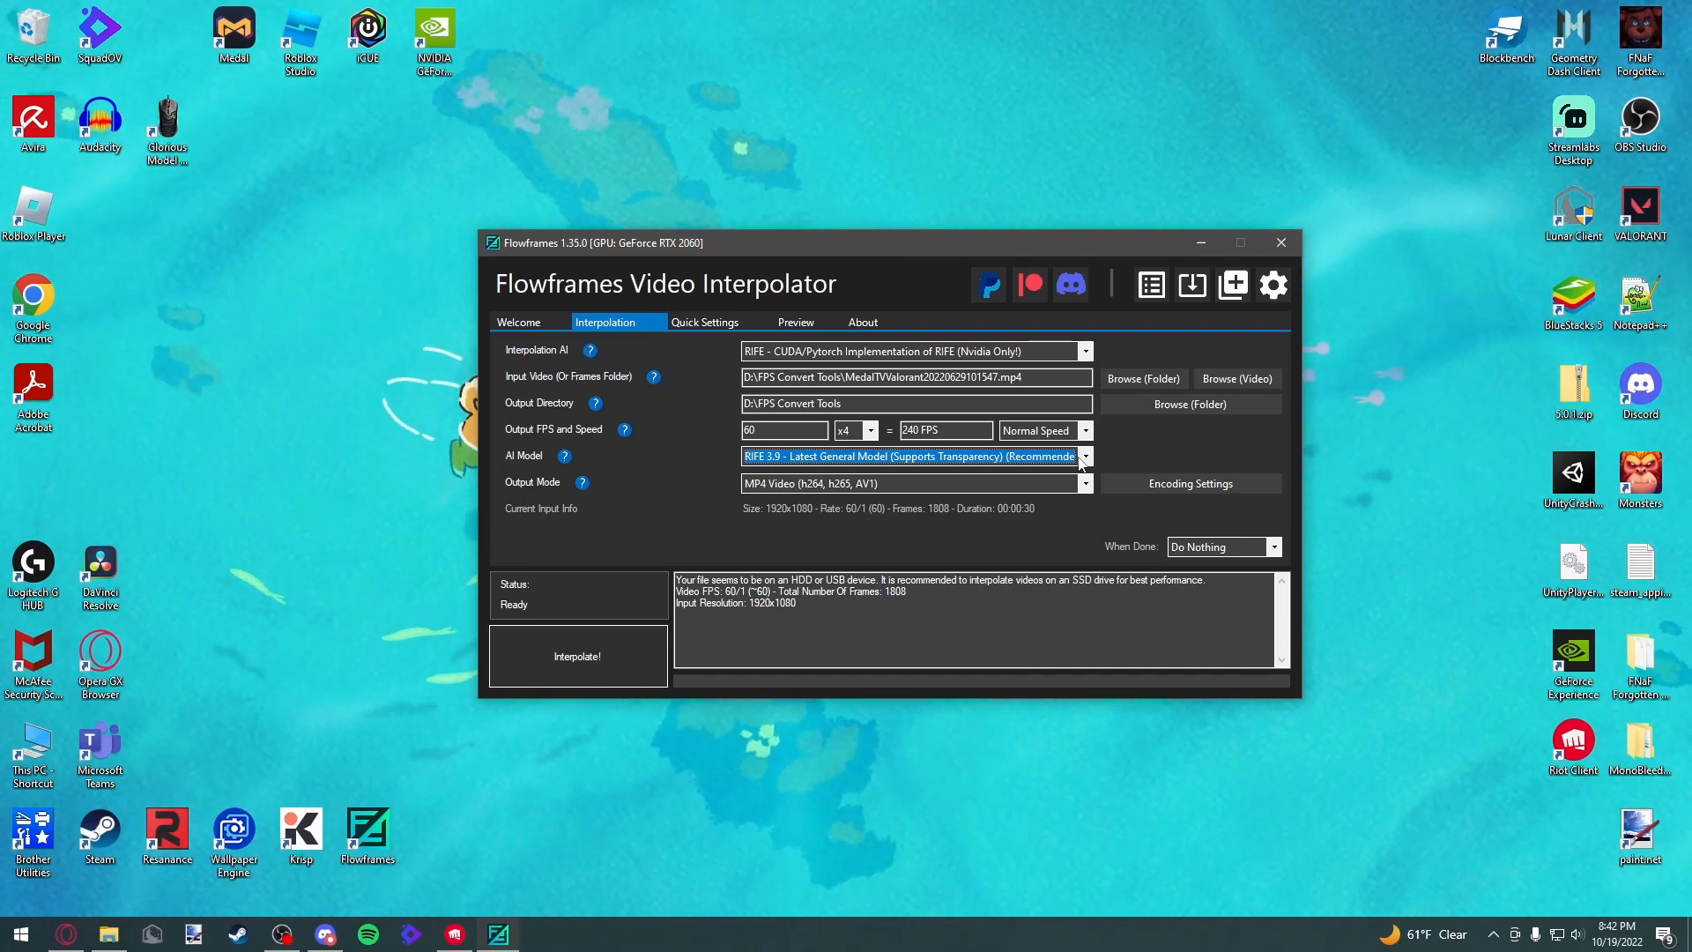
pyautogui.click(1083, 460)
pyautogui.click(1087, 458)
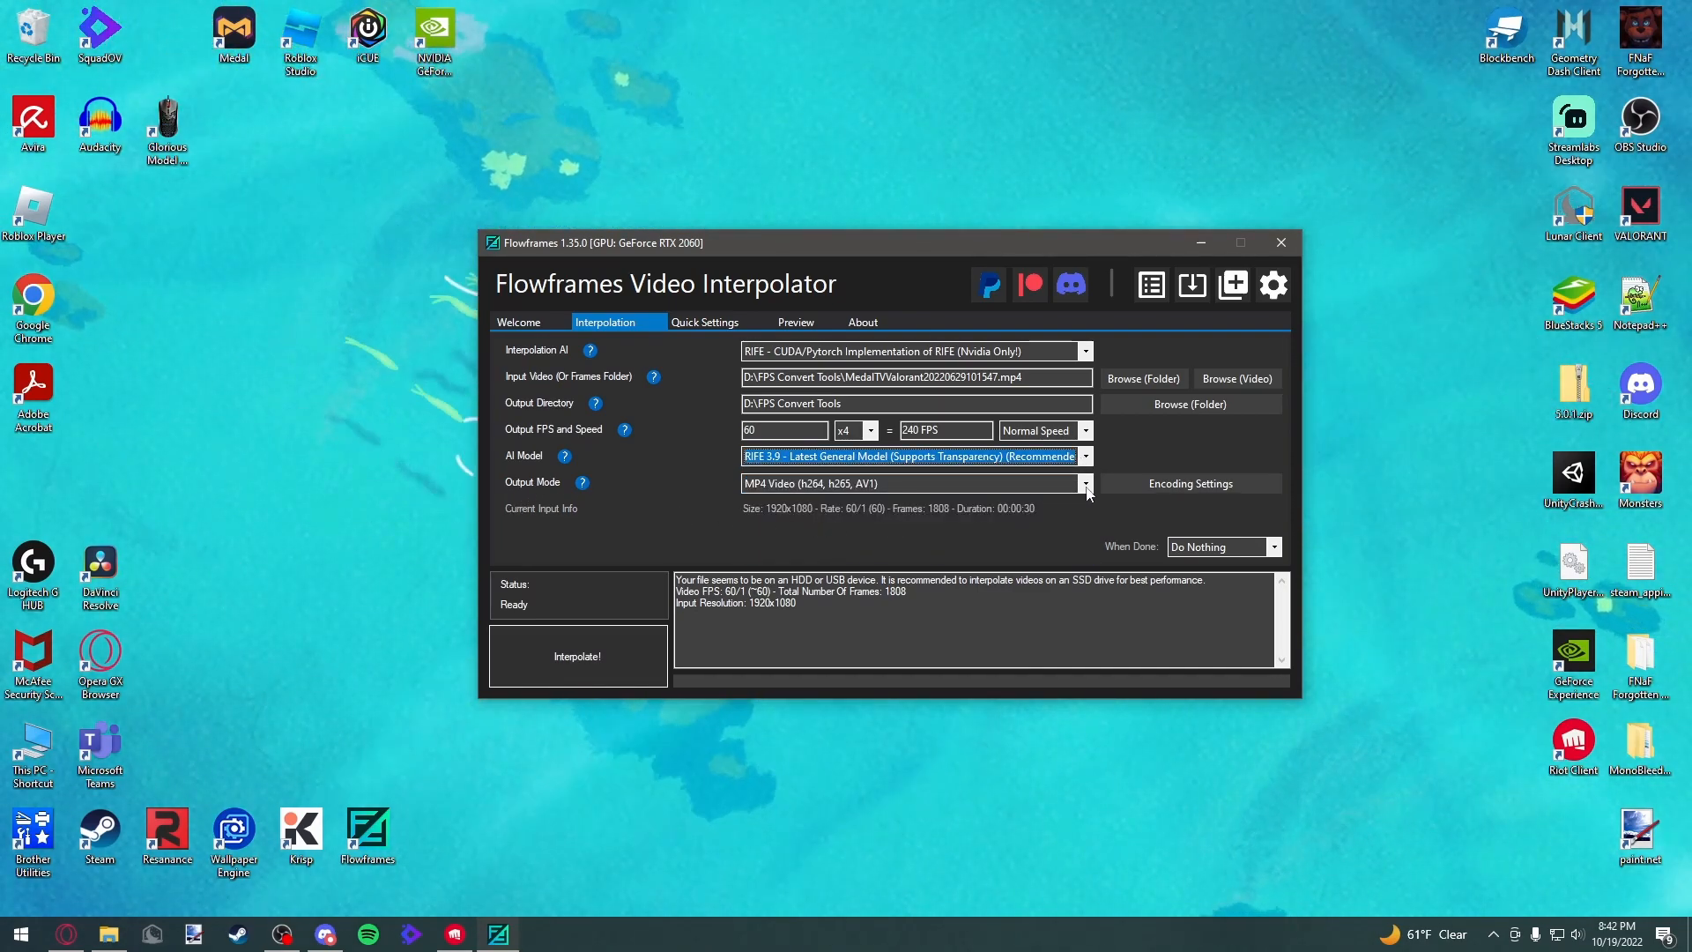
pyautogui.click(1087, 486)
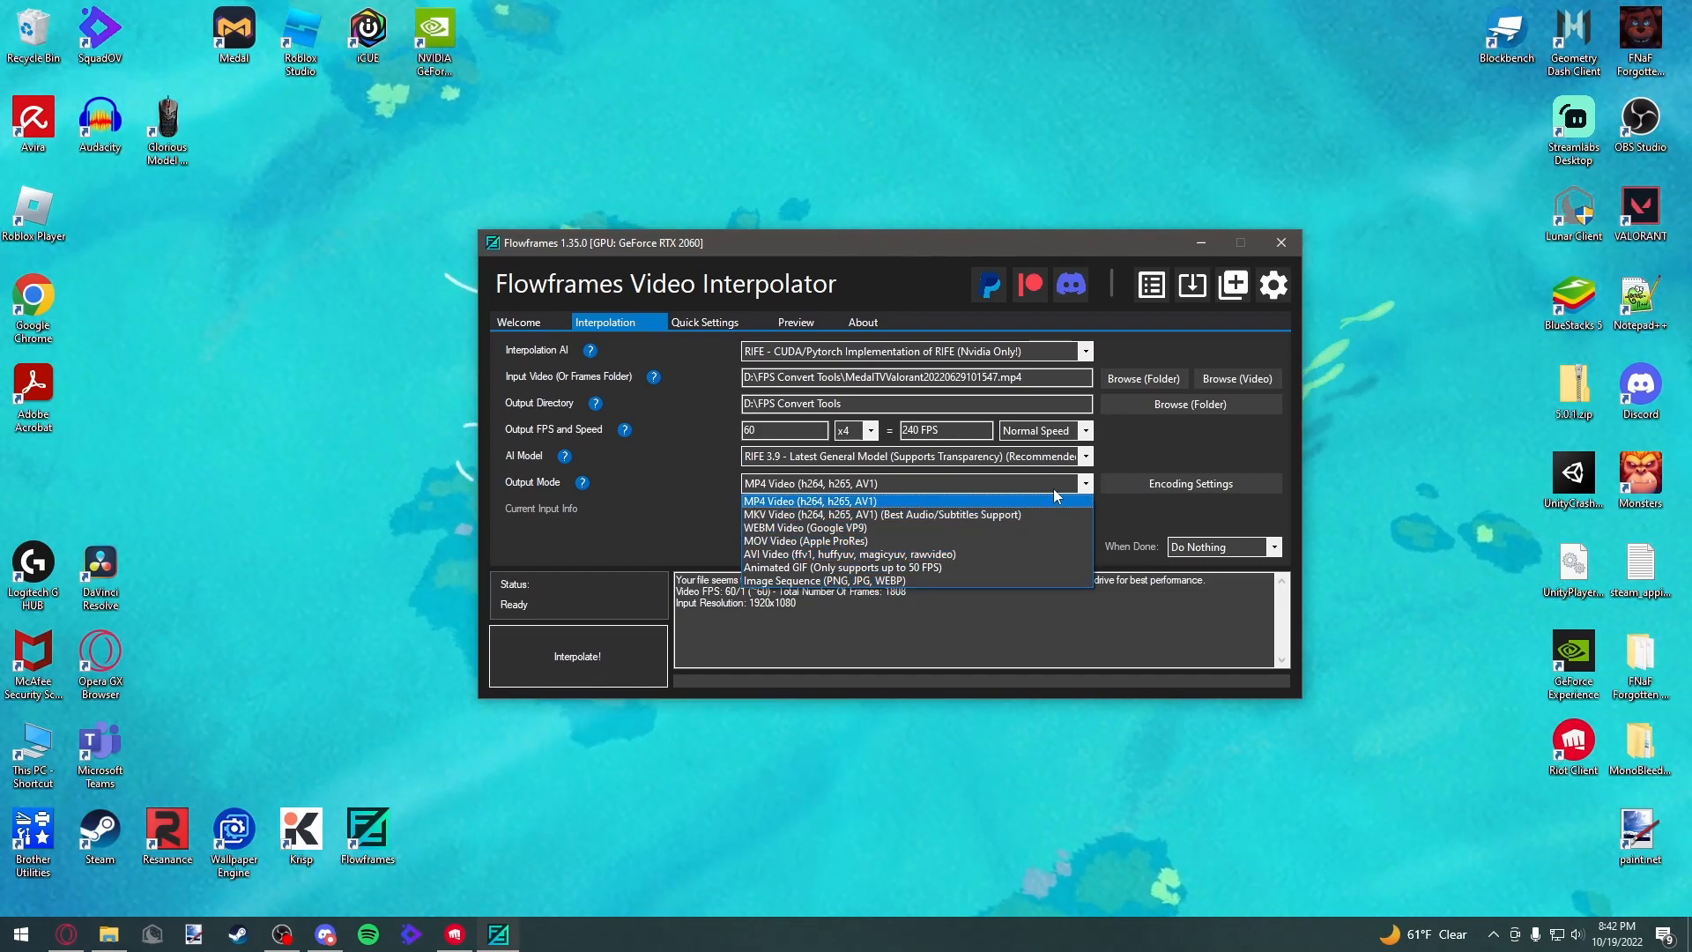
pyautogui.click(1085, 487)
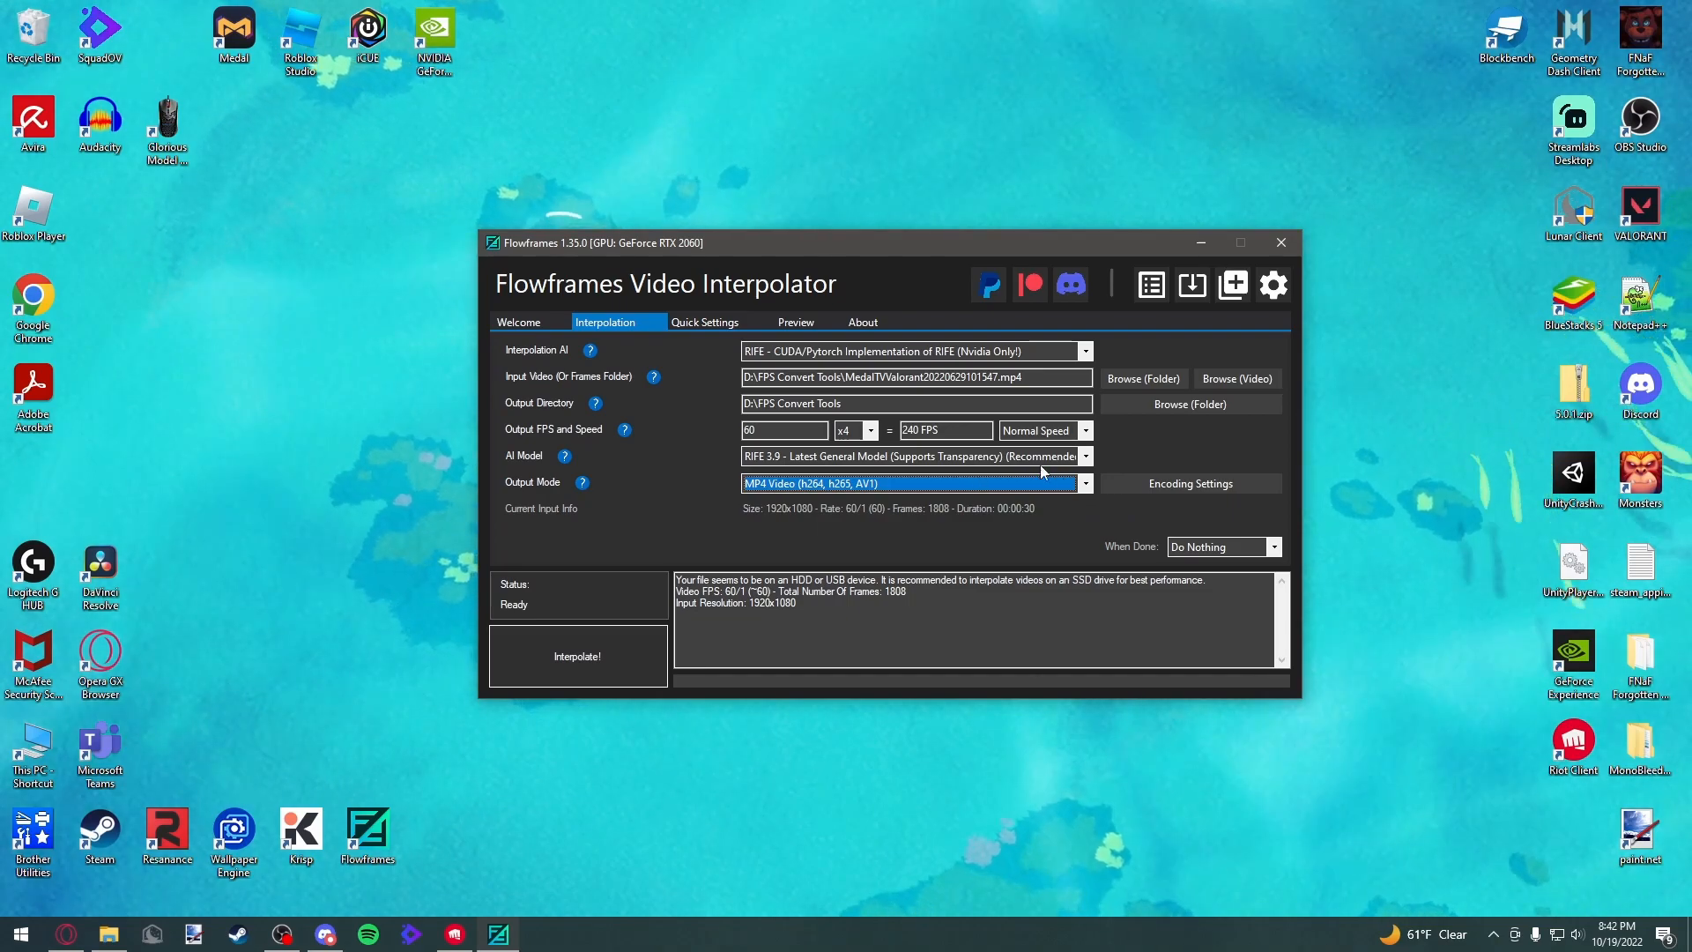
# Try the h264 NVENC video encoder in Encoding Settings, returning to h264 - Fast before closing settings
pyautogui.click(1179, 483)
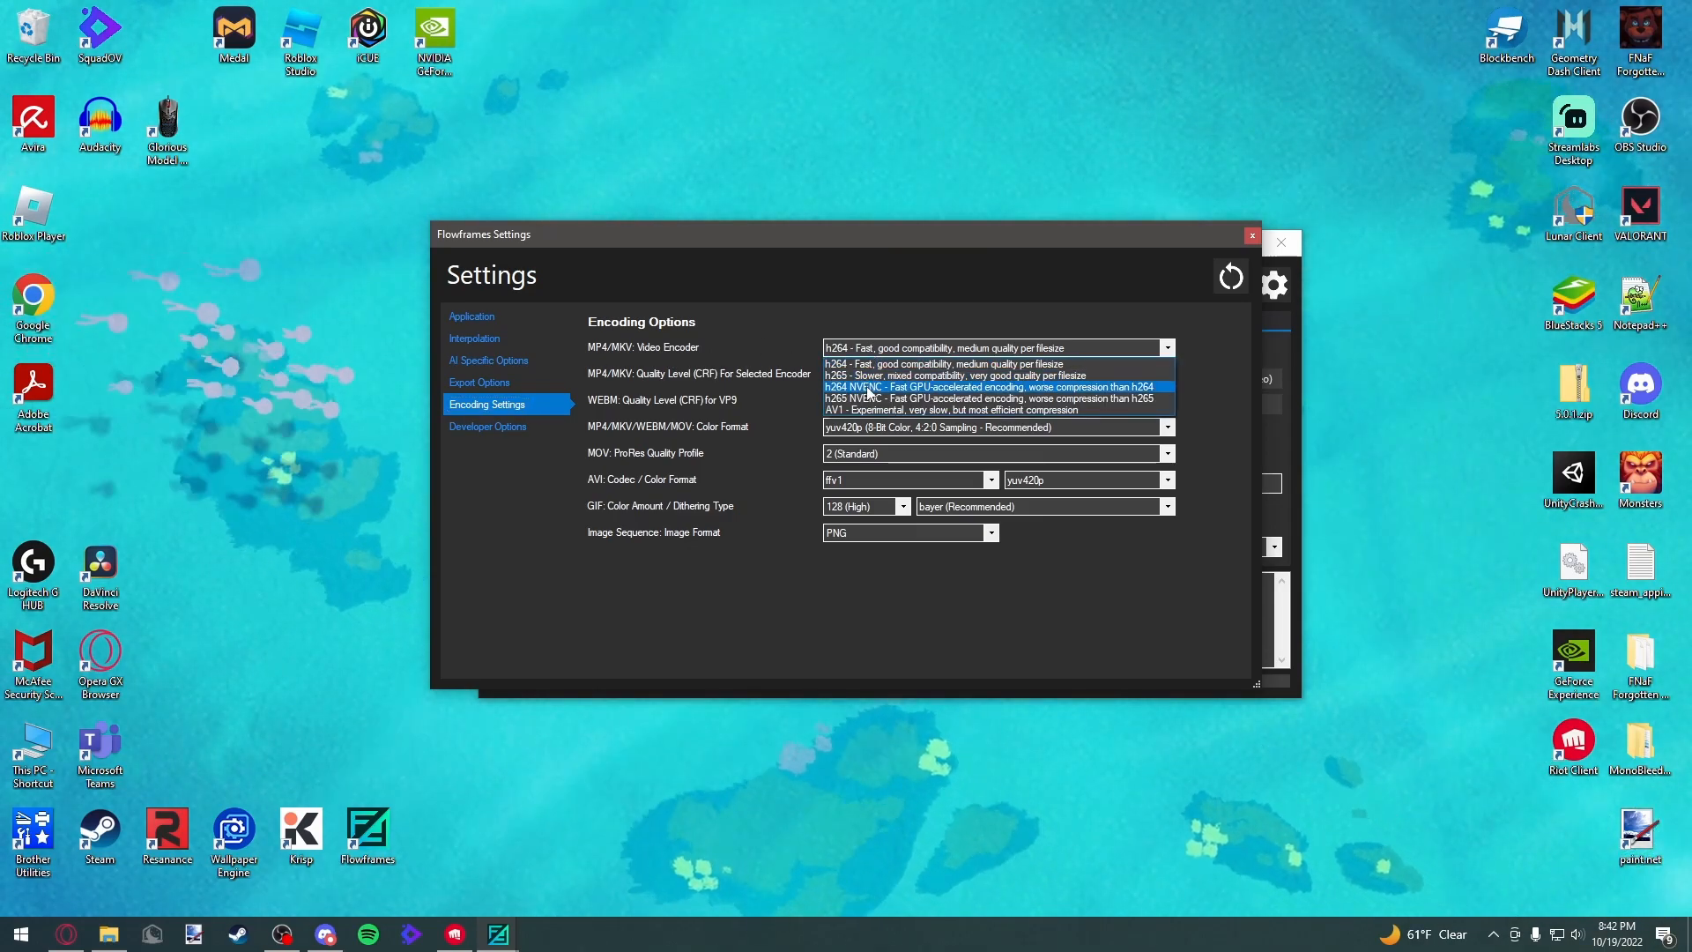
pyautogui.click(910, 389)
pyautogui.click(1145, 348)
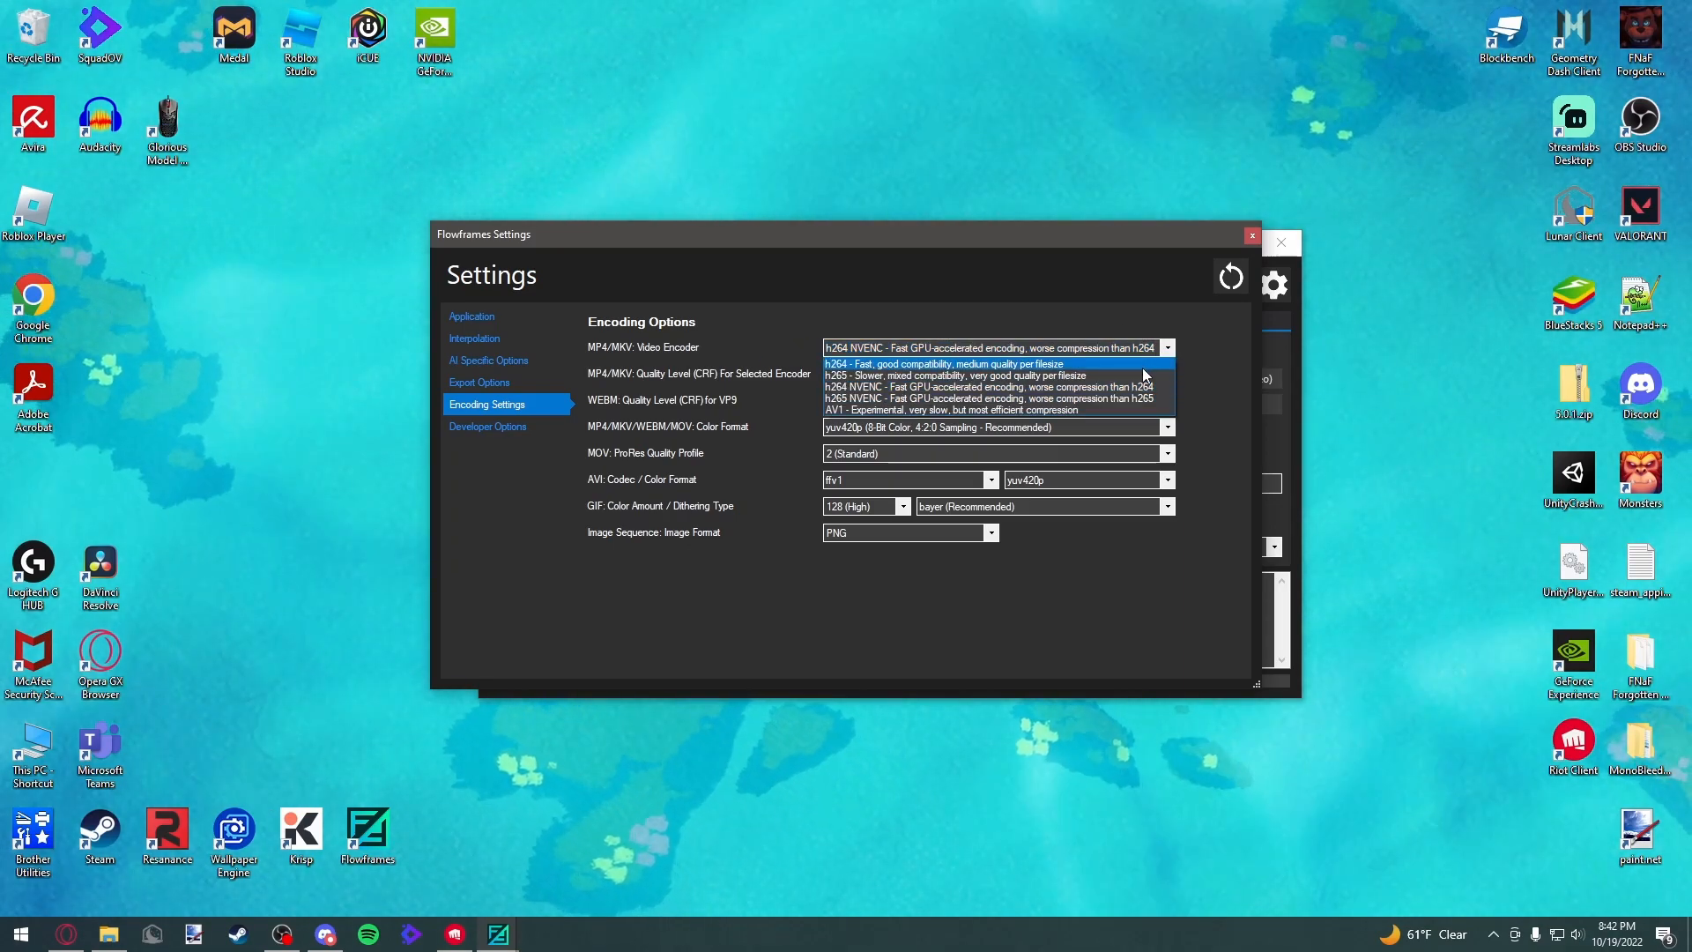
pyautogui.click(984, 367)
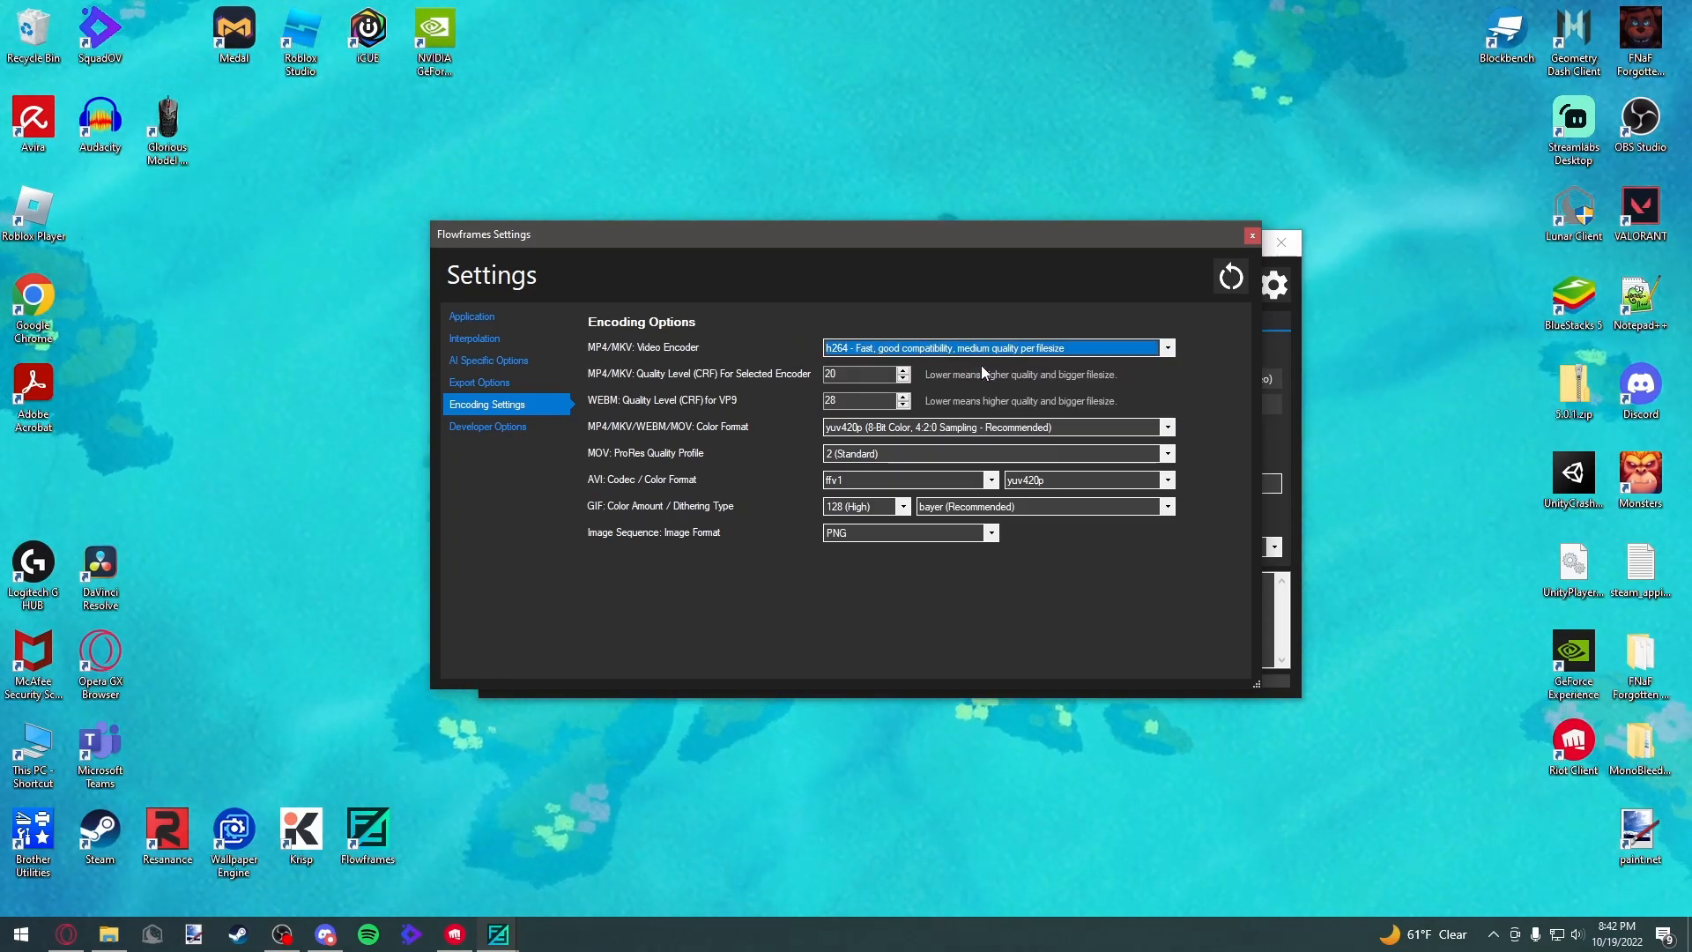
pyautogui.click(1252, 236)
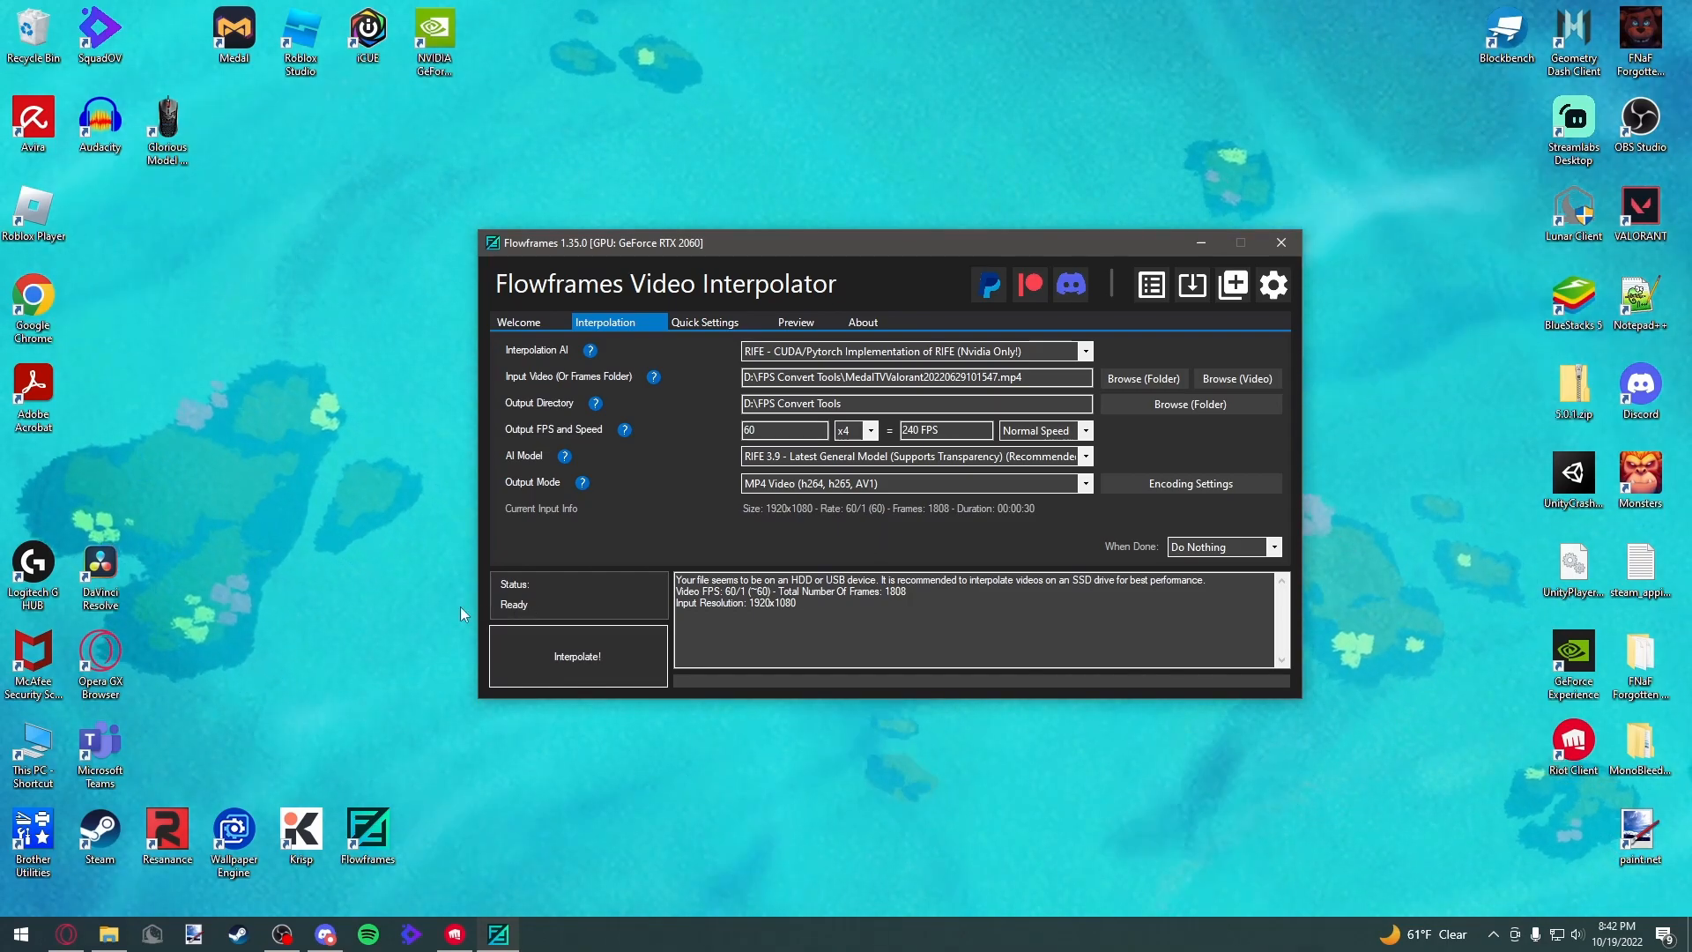
# Start interpolating the Valorant clip to 240 FPS and reposition the Flowframes window once it finishes
pyautogui.click(589, 661)
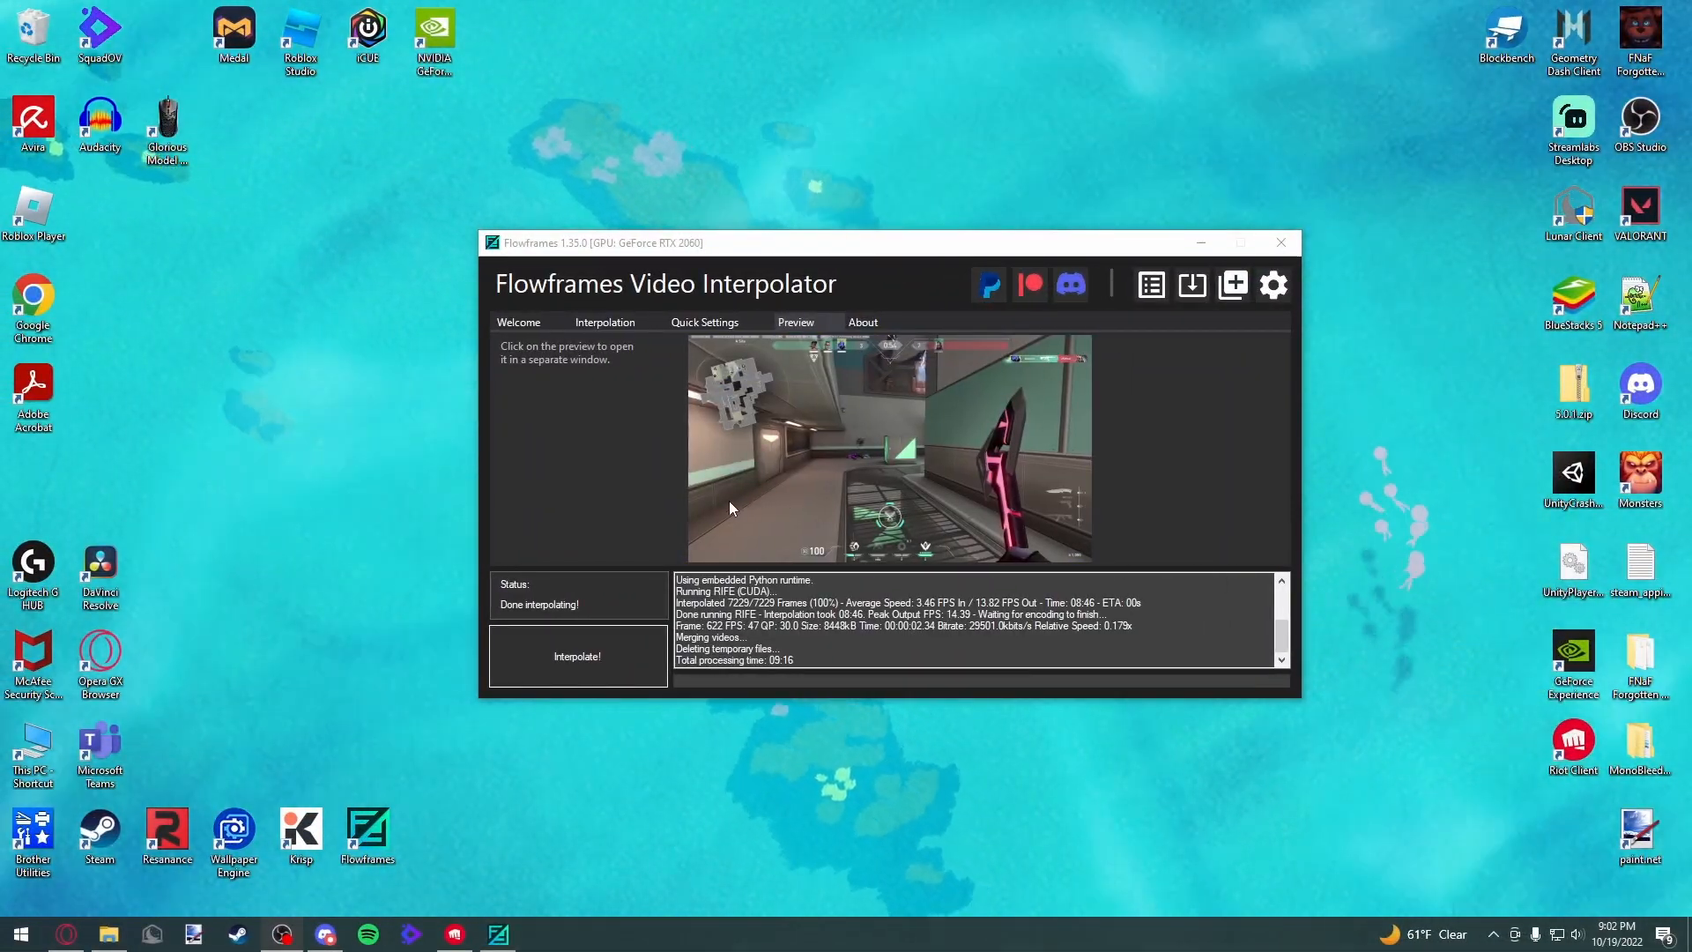
pyautogui.moveTo(898, 242); pyautogui.dragTo(855, 231)
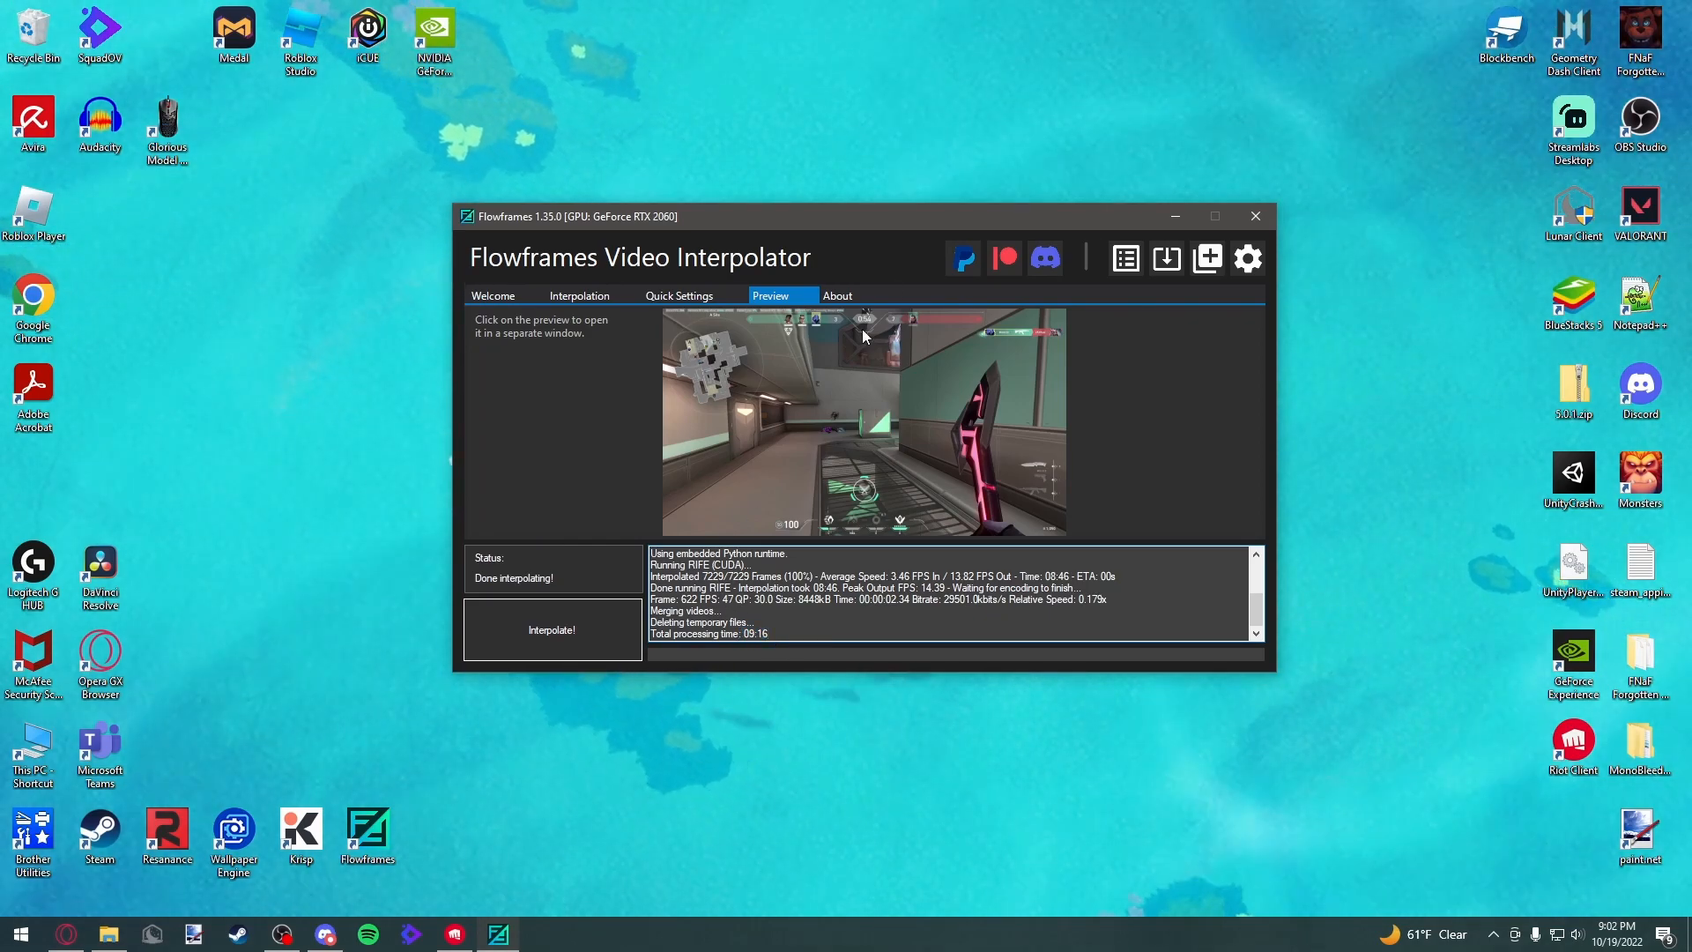
pyautogui.moveTo(777, 217); pyautogui.dragTo(791, 192)
# Play the interpolated 240fps output from the FPS Convert Tools folder to check it, then close the player, folder and Flowframes
pyautogui.click(111, 934)
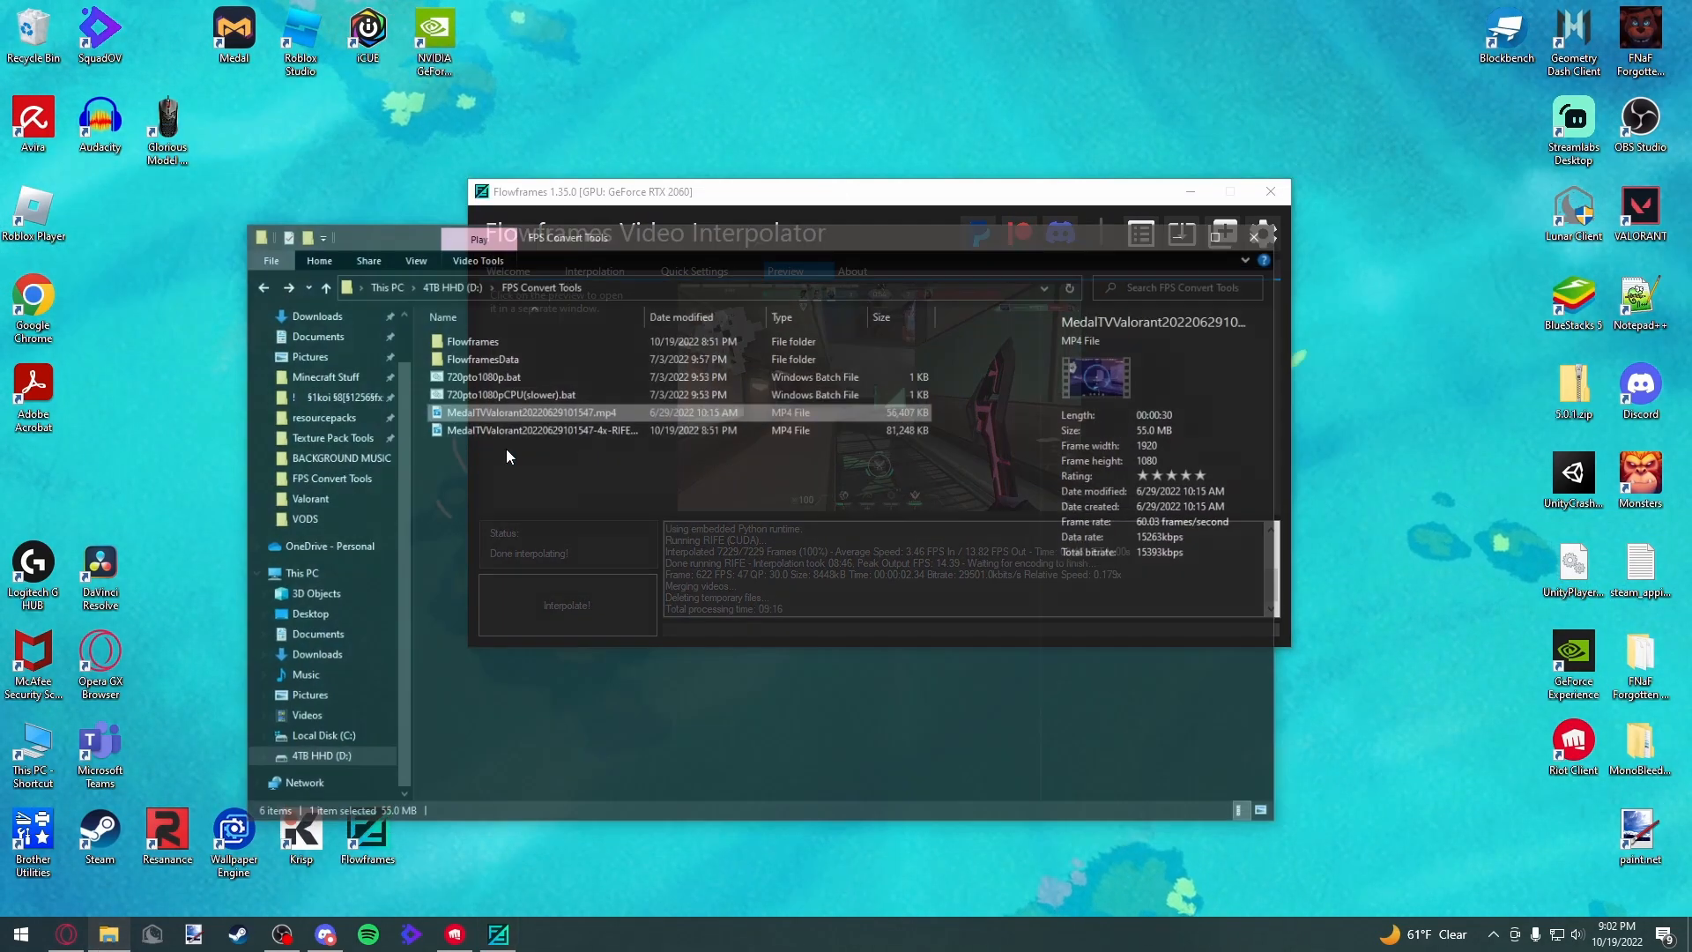
pyautogui.click(533, 403)
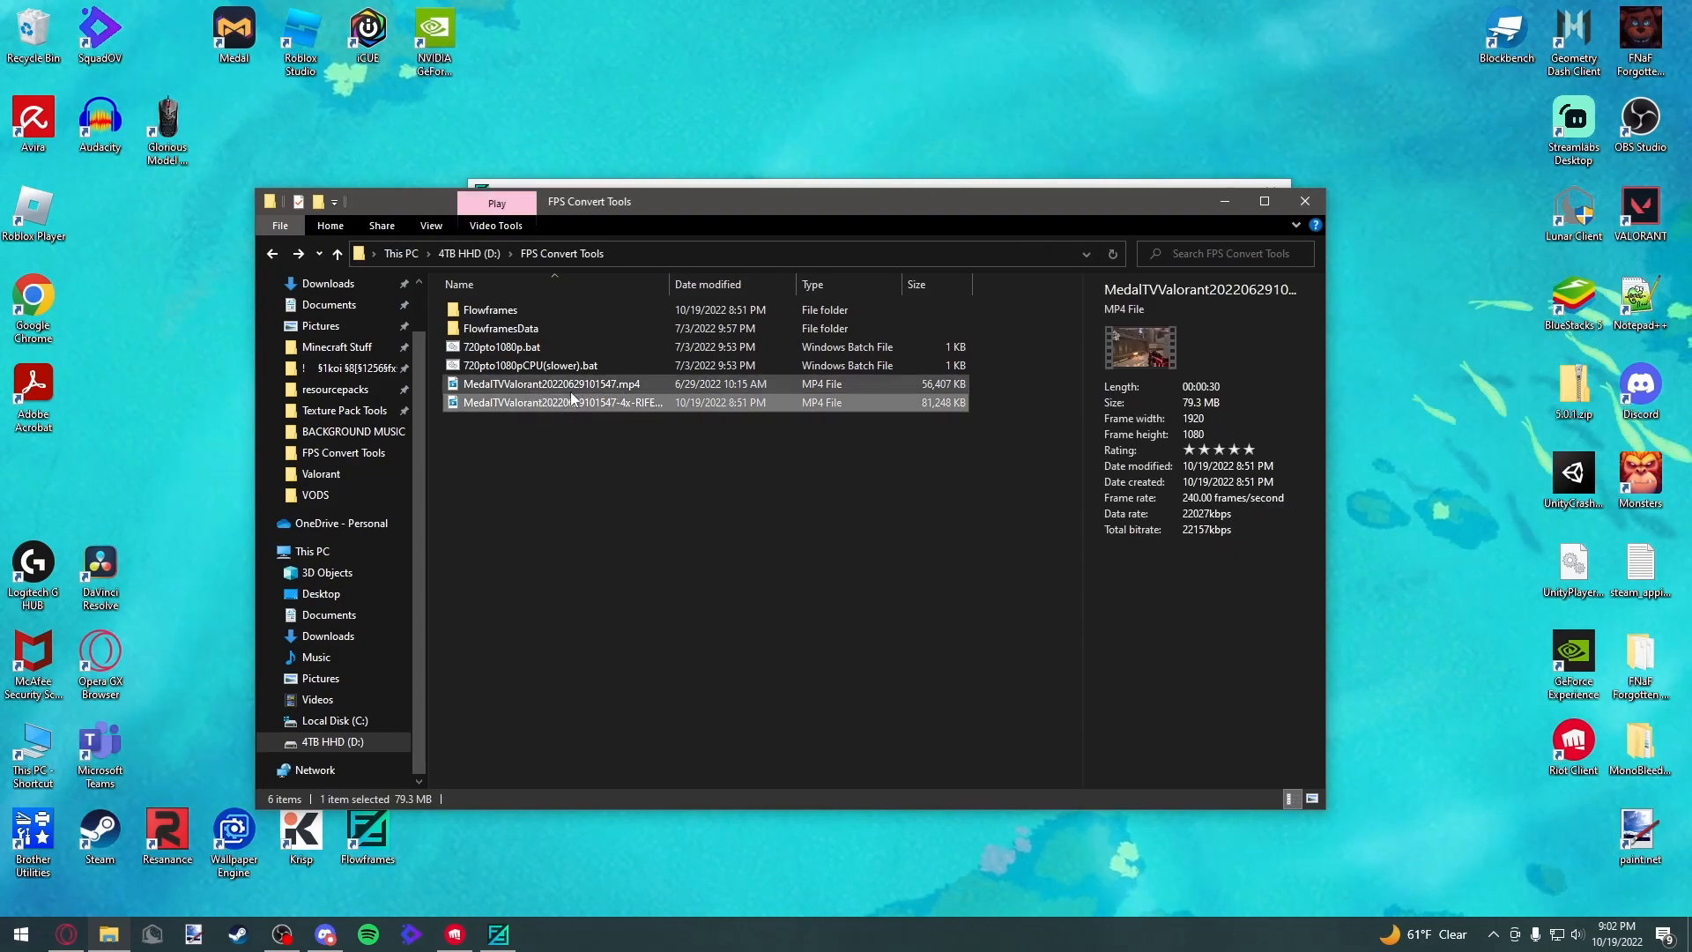
pyautogui.doubleClick(658, 403)
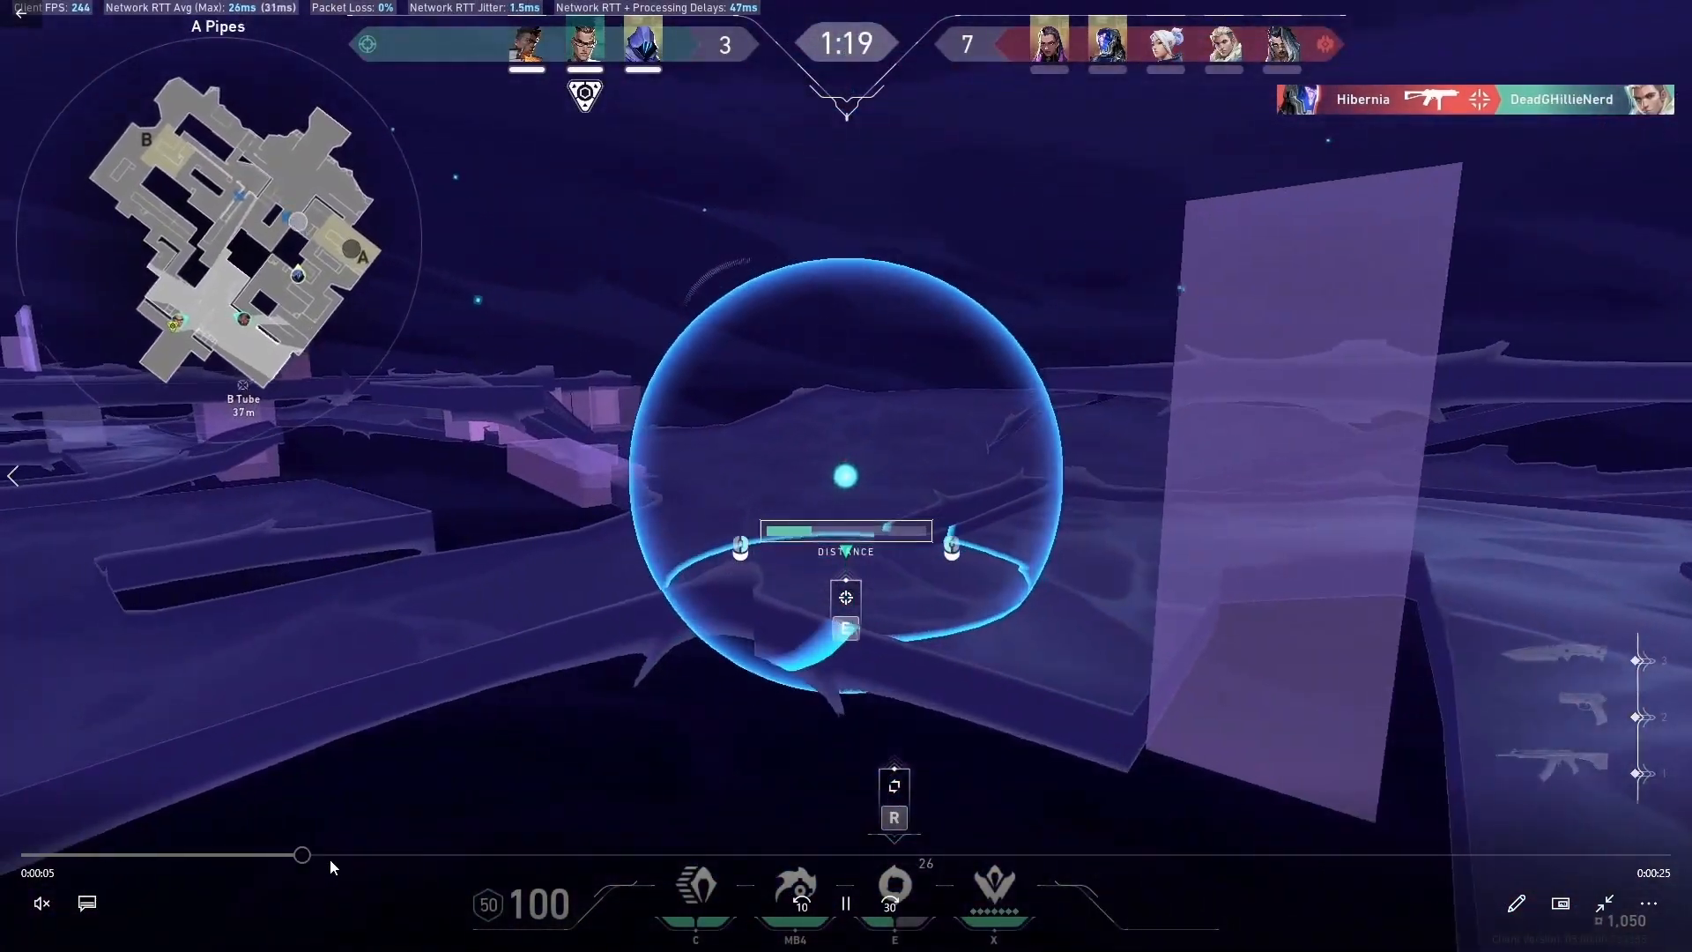
pyautogui.click(577, 859)
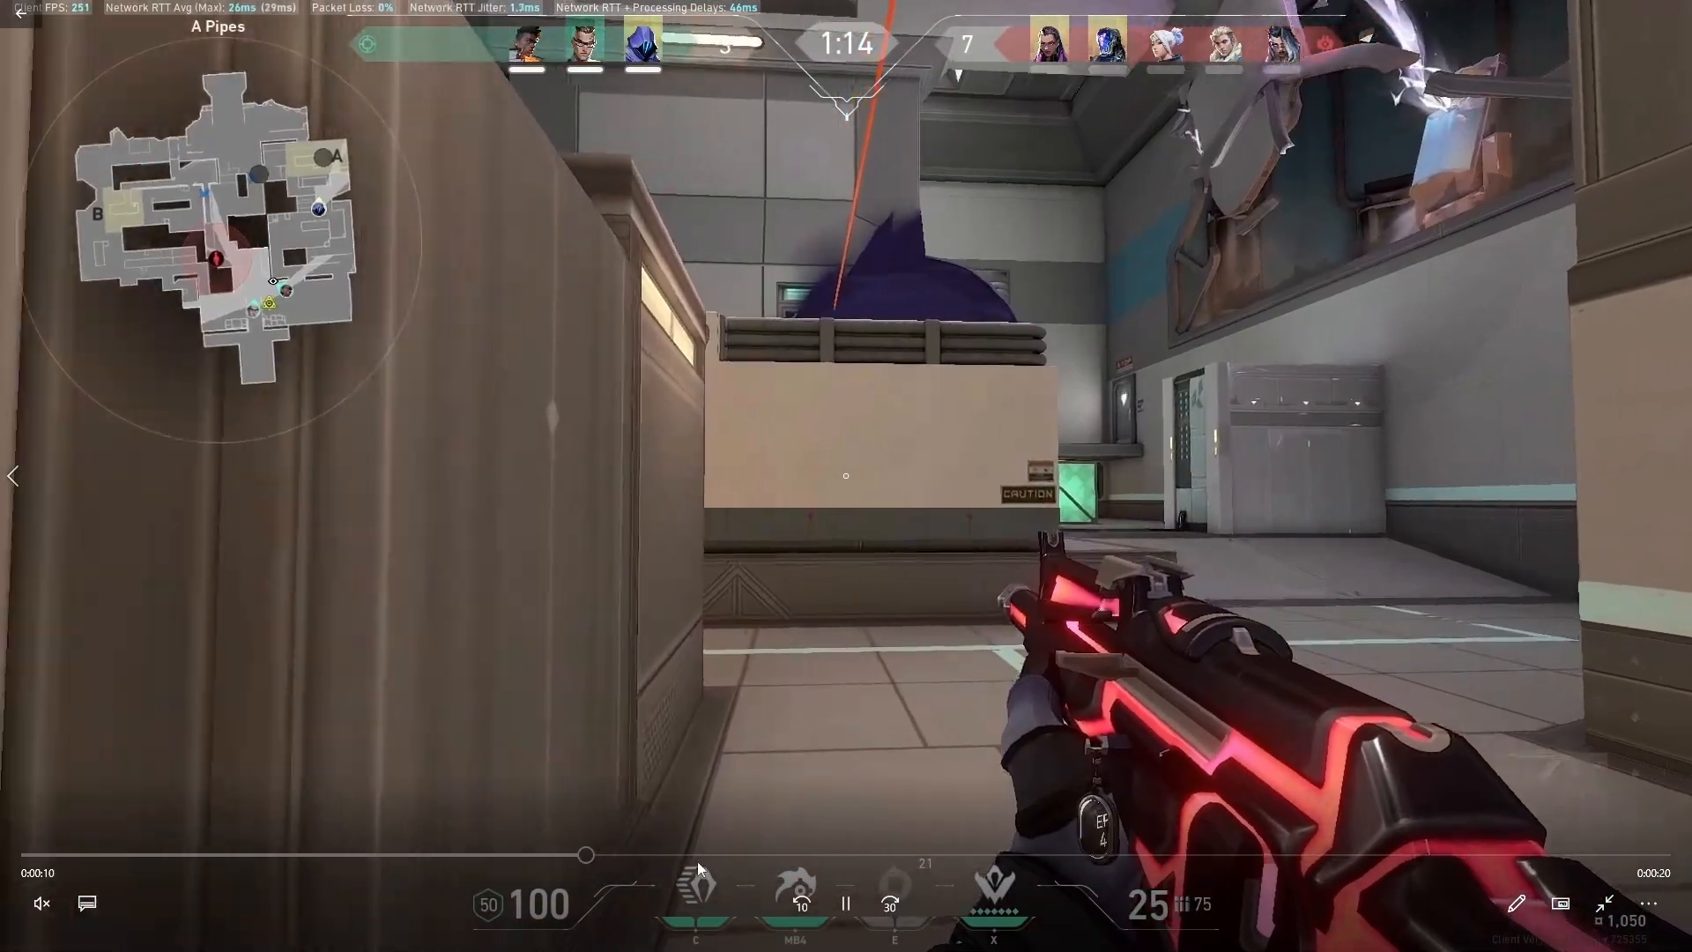
pyautogui.click(760, 859)
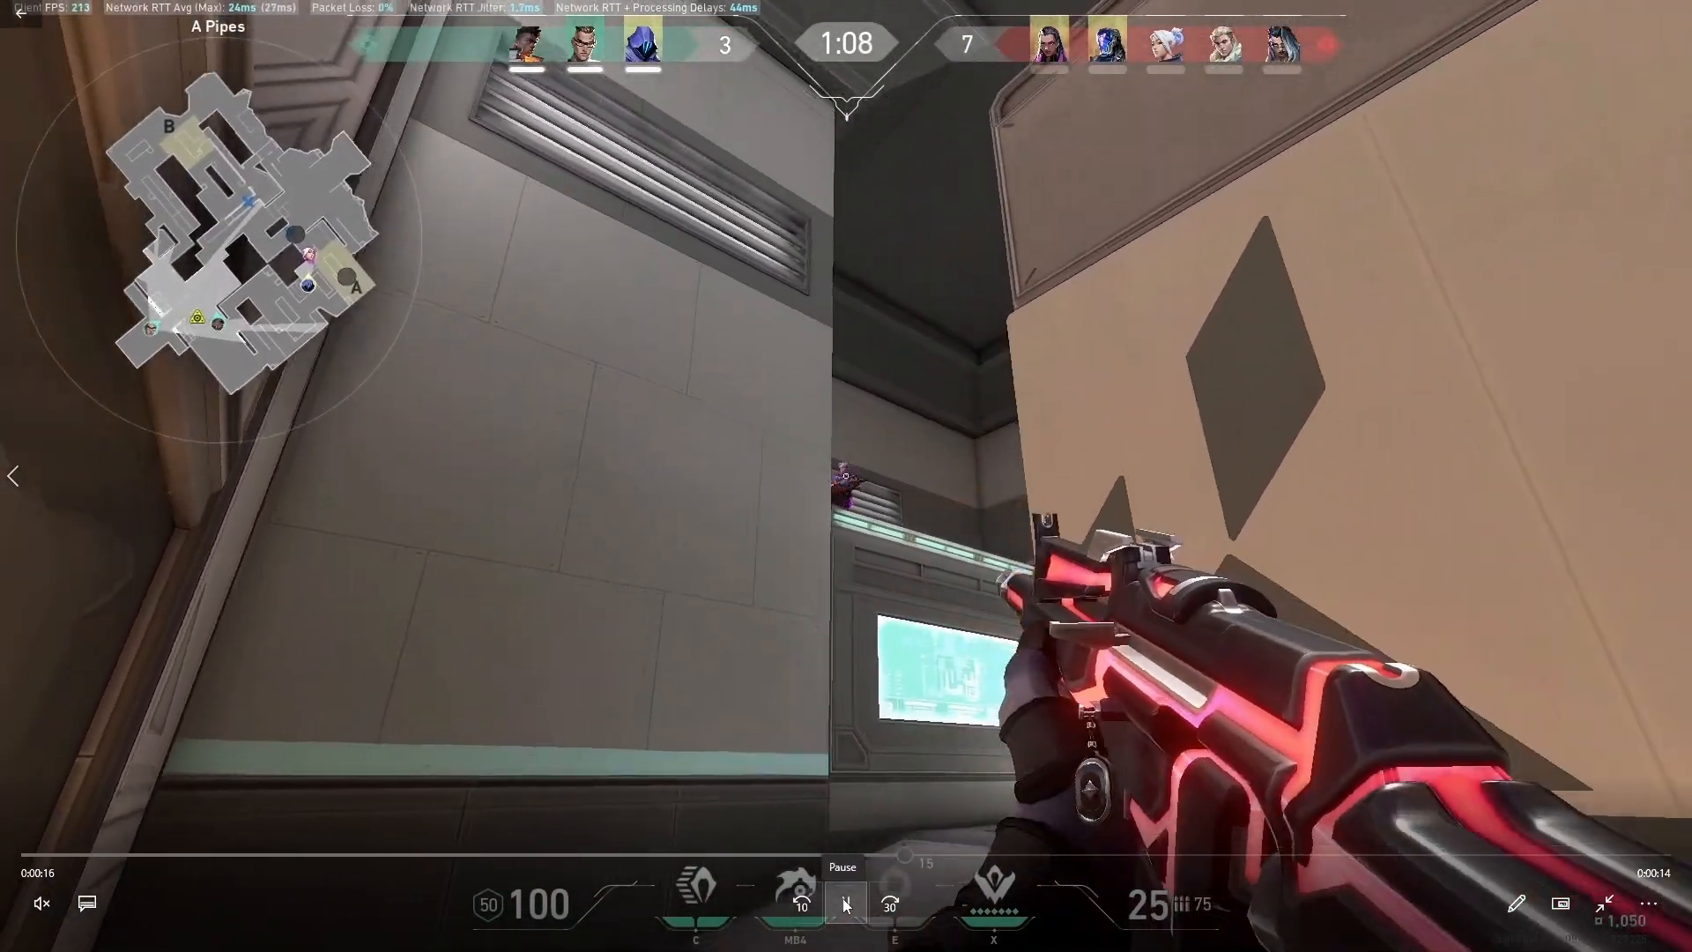
pyautogui.click(844, 903)
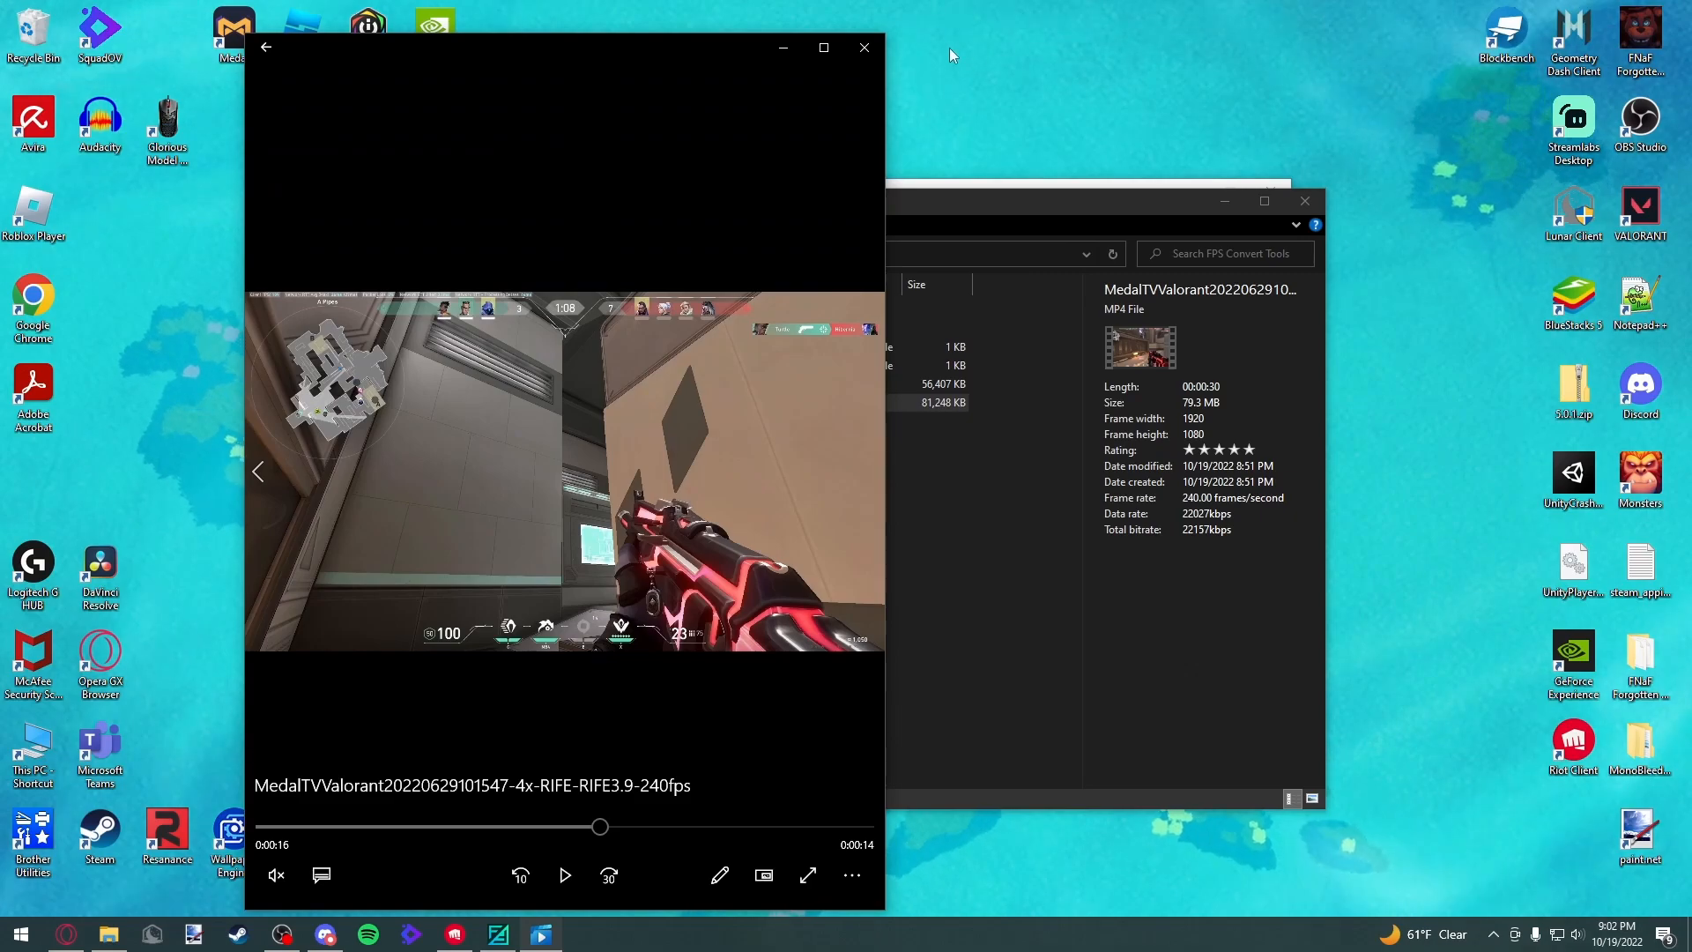
pyautogui.click(867, 47)
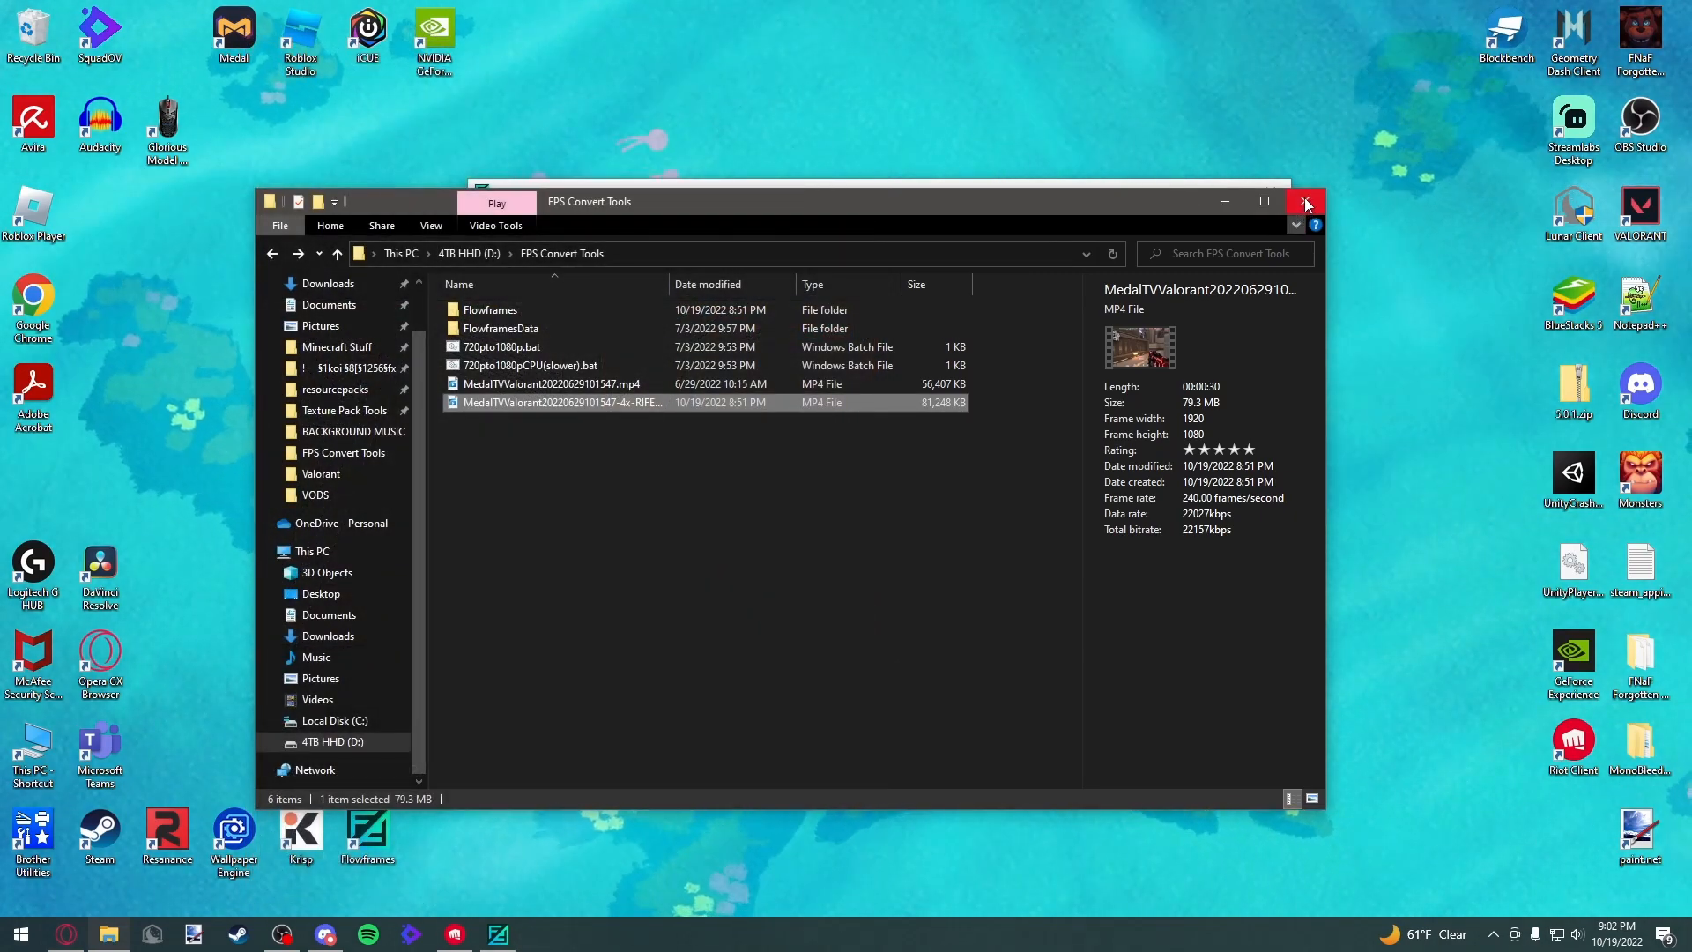
pyautogui.click(1306, 203)
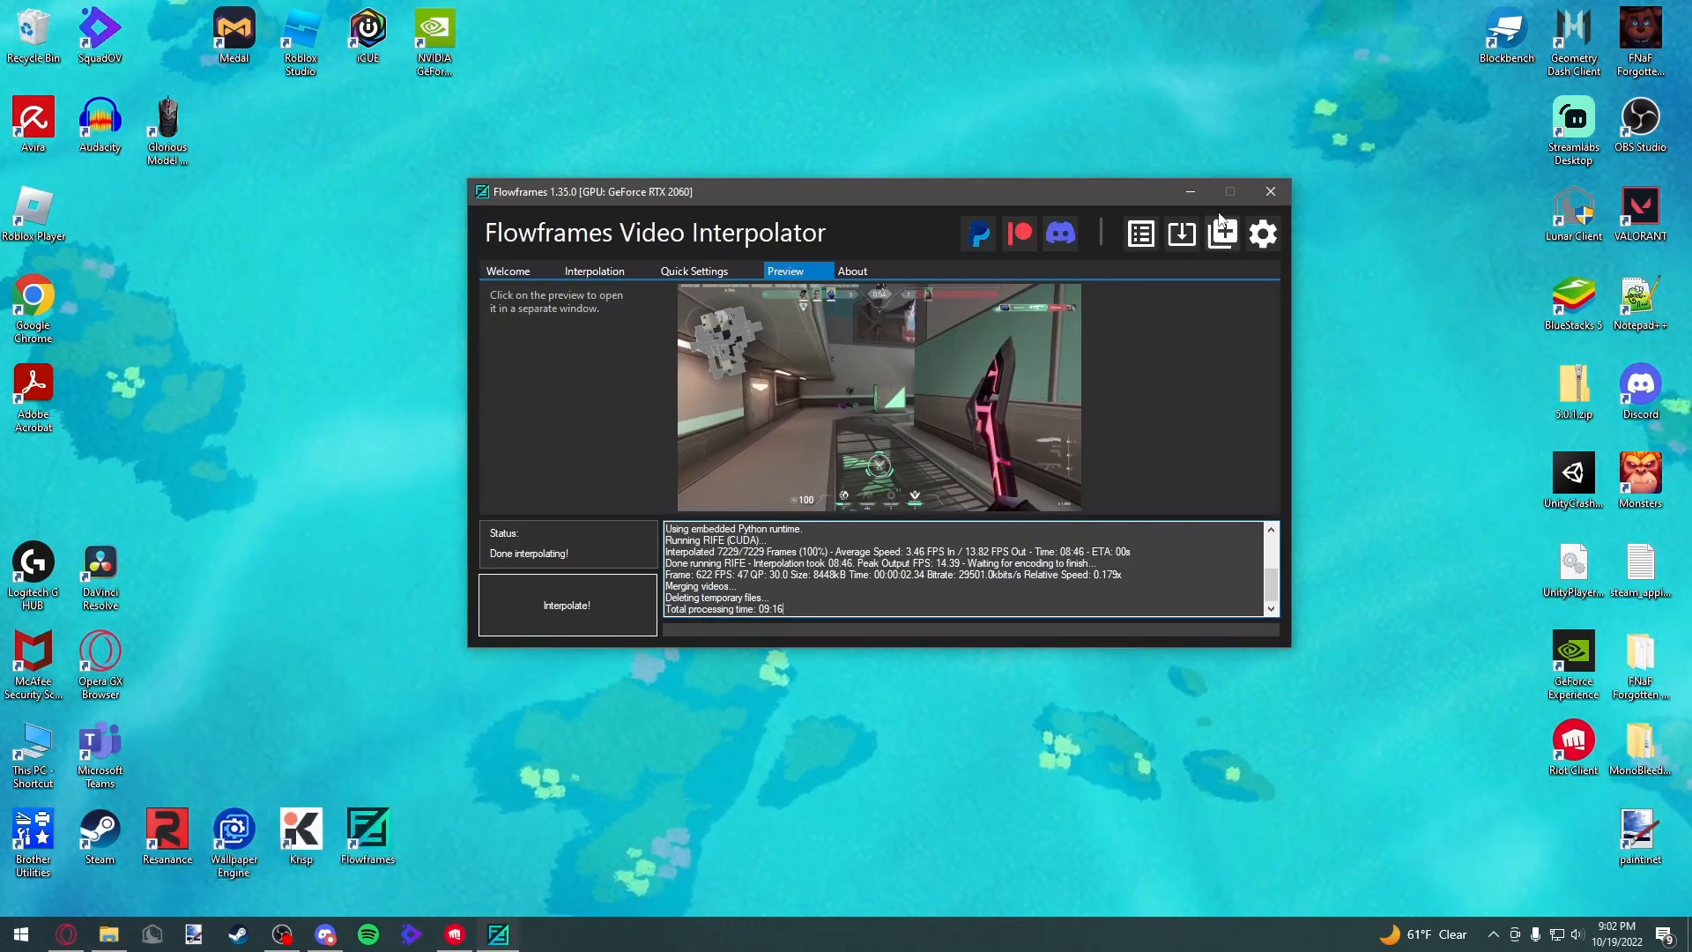
pyautogui.click(1270, 193)
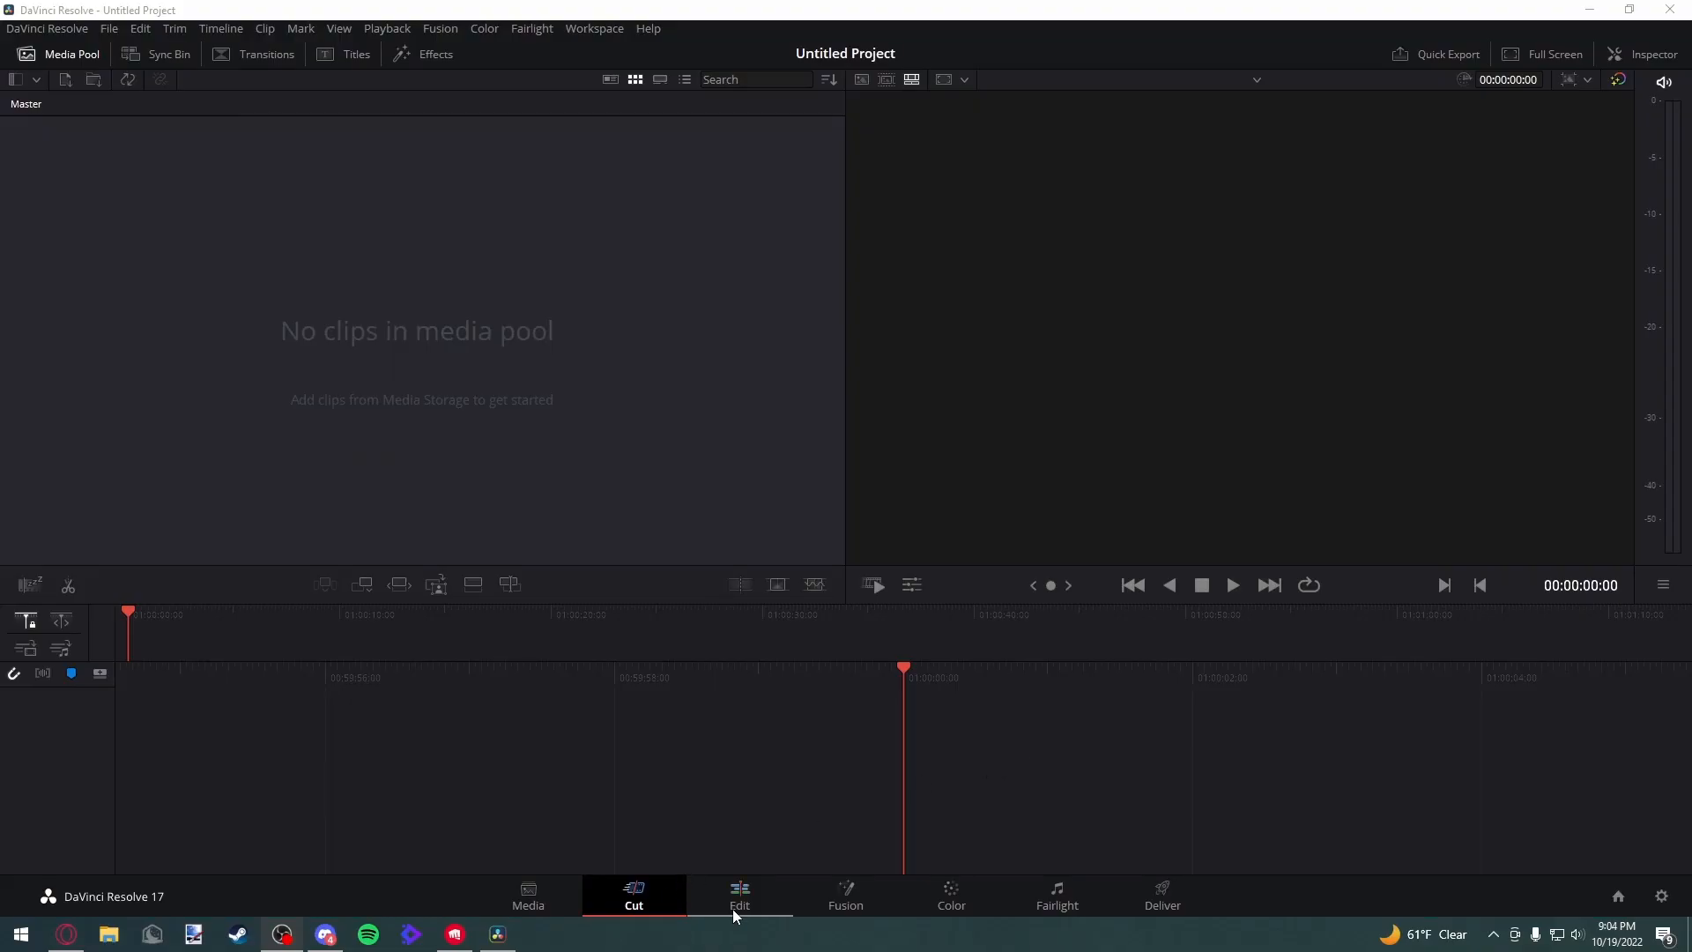
# In DaVinci Resolve, switch to the Edit page and set the project's timeline frame rate to 60 fps
pyautogui.click(737, 901)
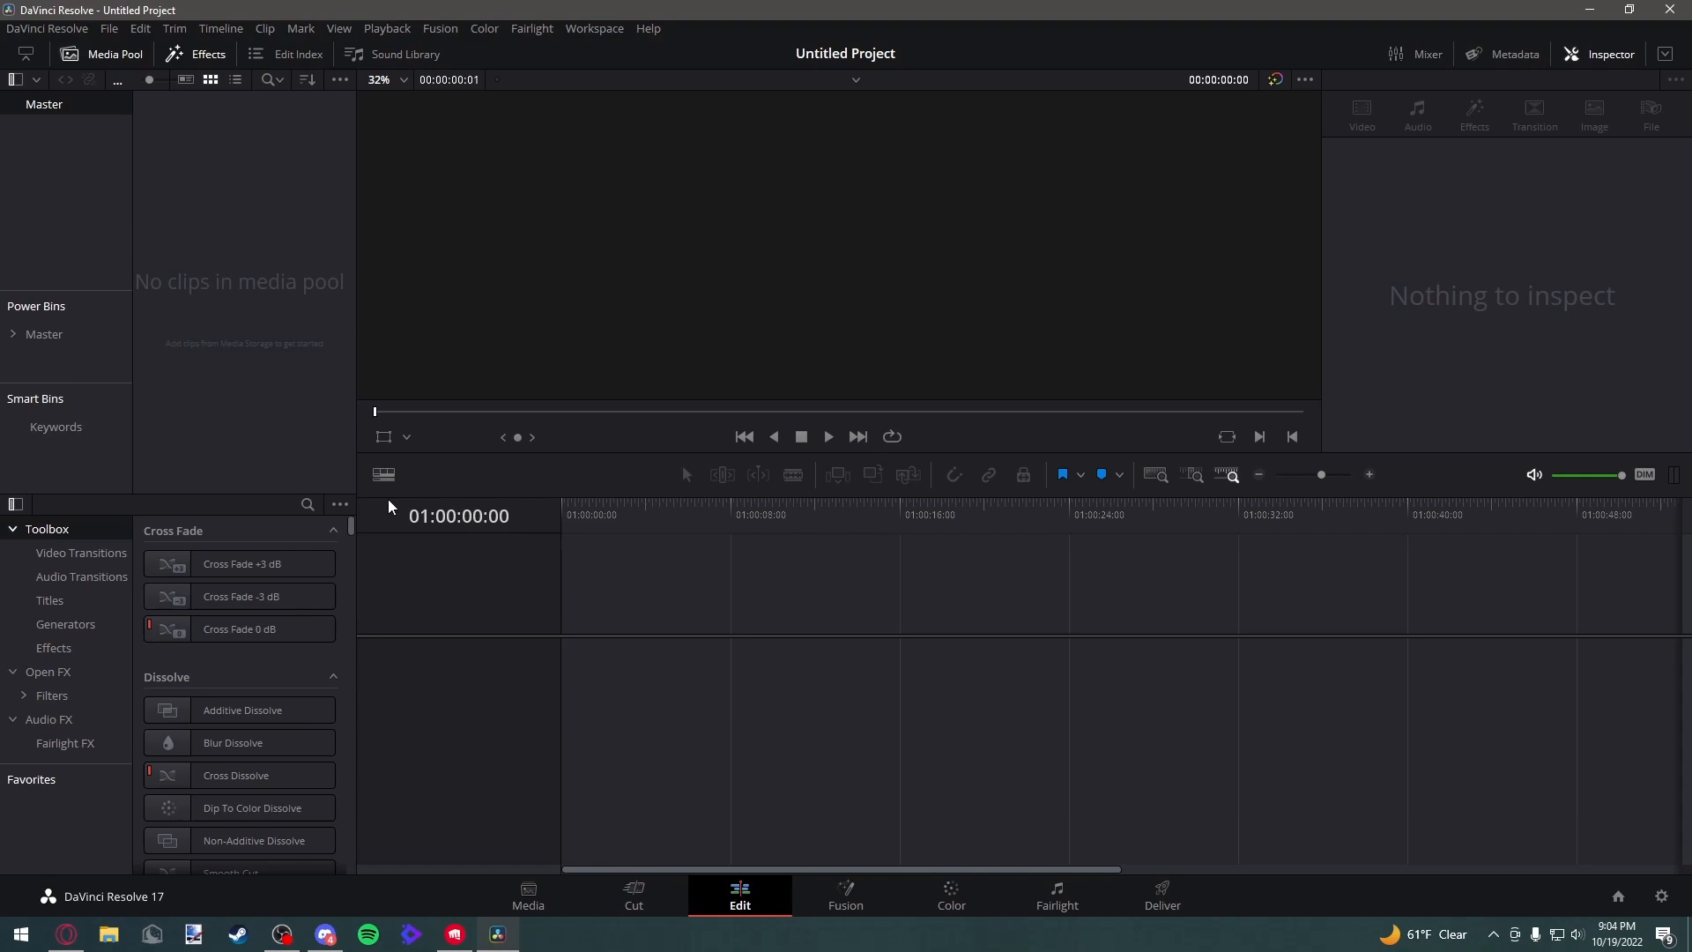
pyautogui.click(111, 34)
pyautogui.click(171, 377)
pyautogui.click(841, 341)
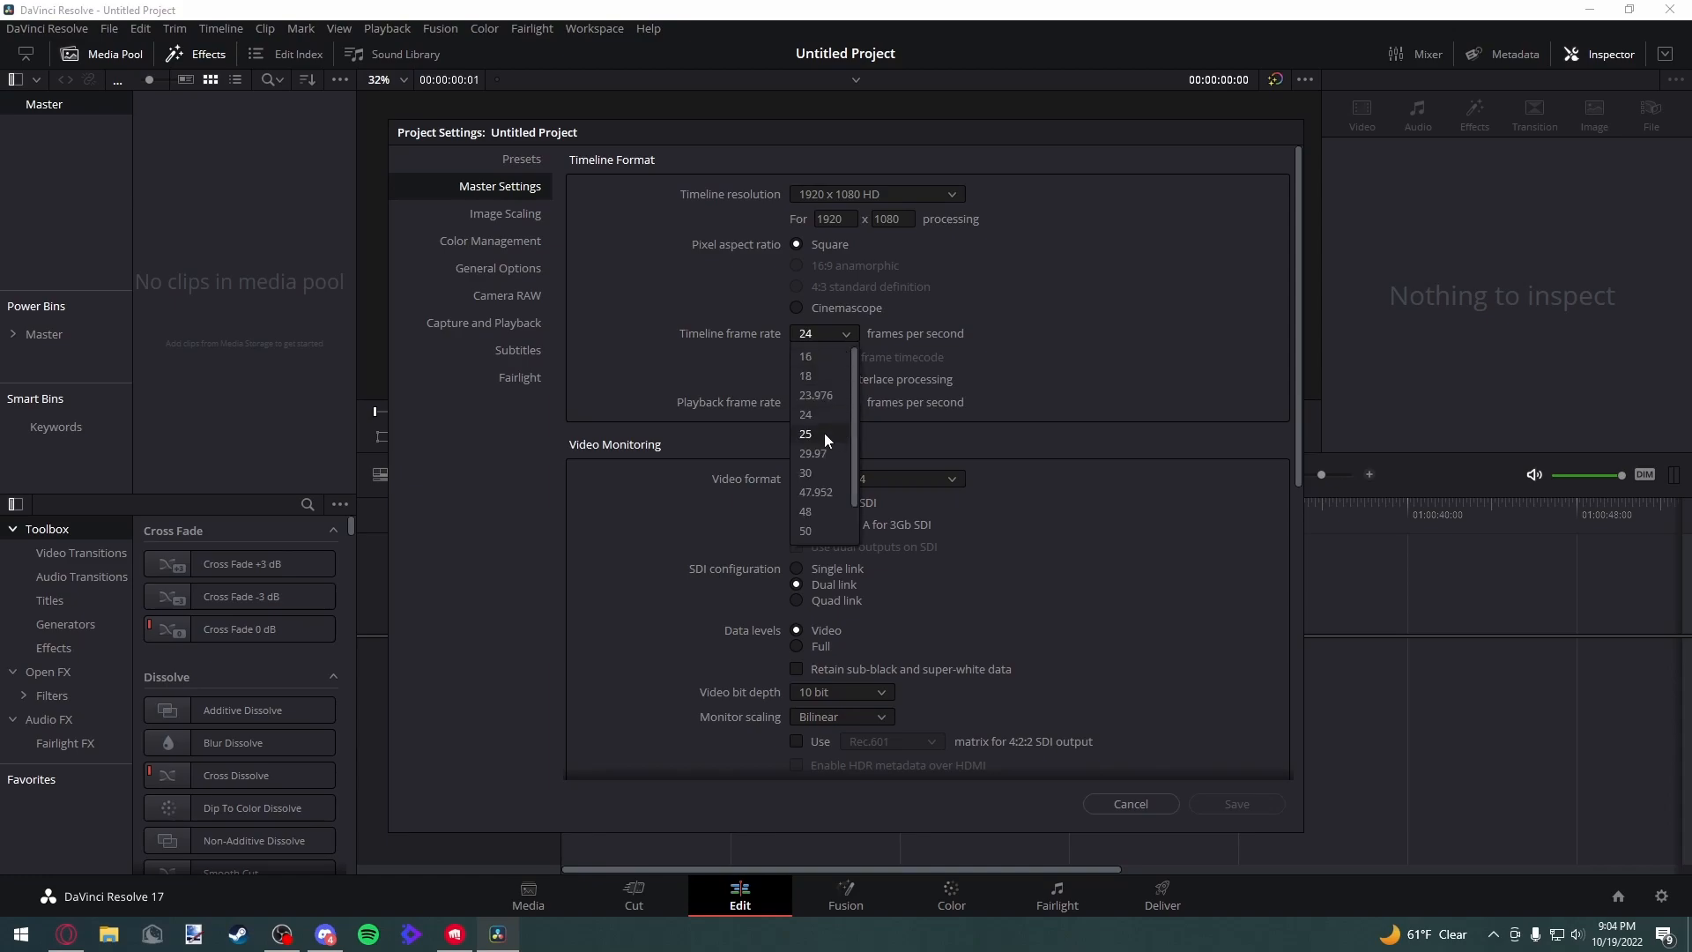
pyautogui.moveTo(853, 394); pyautogui.dragTo(856, 422)
pyautogui.click(809, 532)
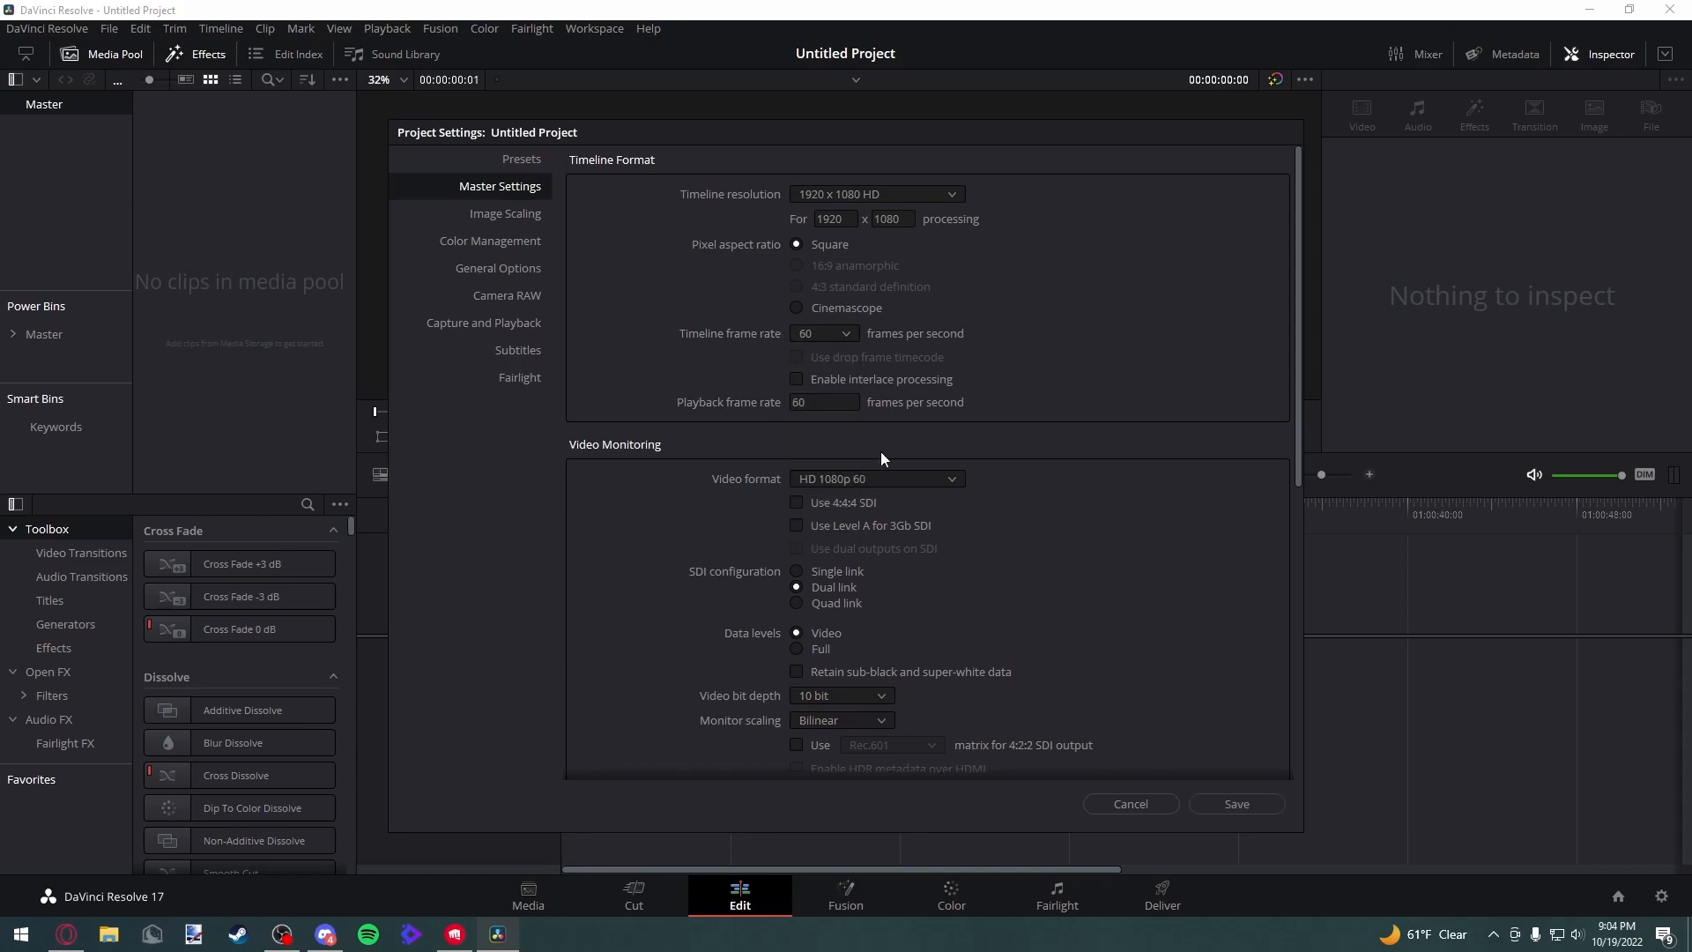
pyautogui.click(1236, 806)
# Import the 4x RIFE 240fps clip from D:\FPS Convert Tools into the media pool
pyautogui.click(109, 934)
pyautogui.scroll(-1, 535, 681)
pyautogui.click(566, 730)
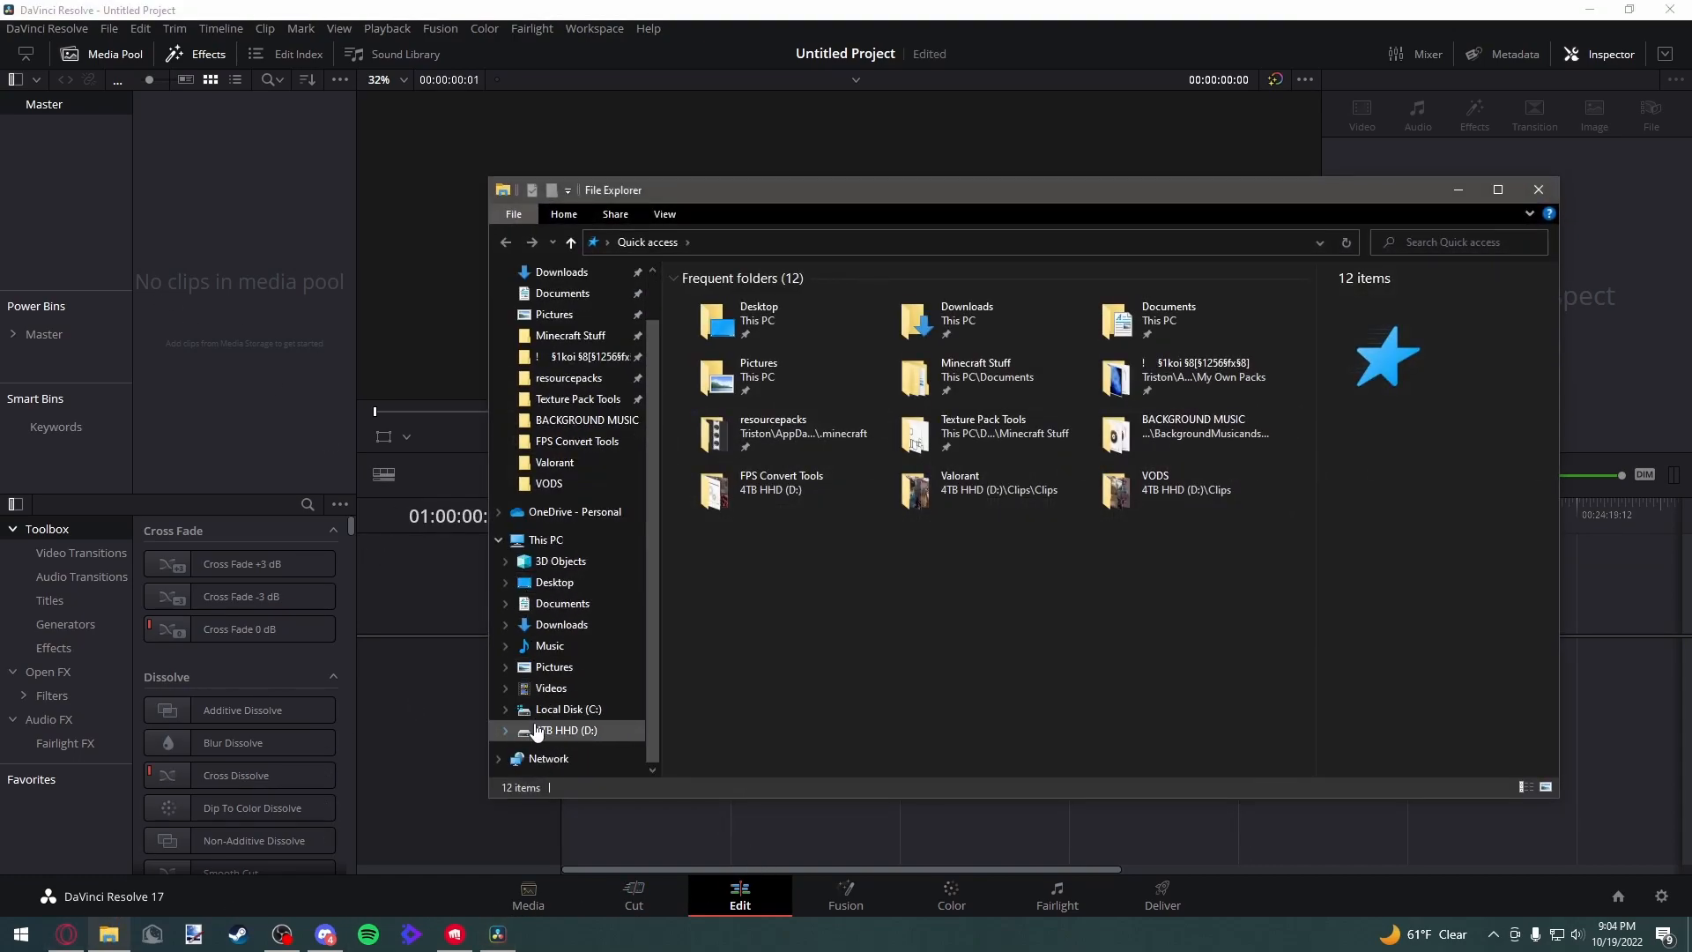
pyautogui.click(763, 397)
pyautogui.doubleClick(763, 397)
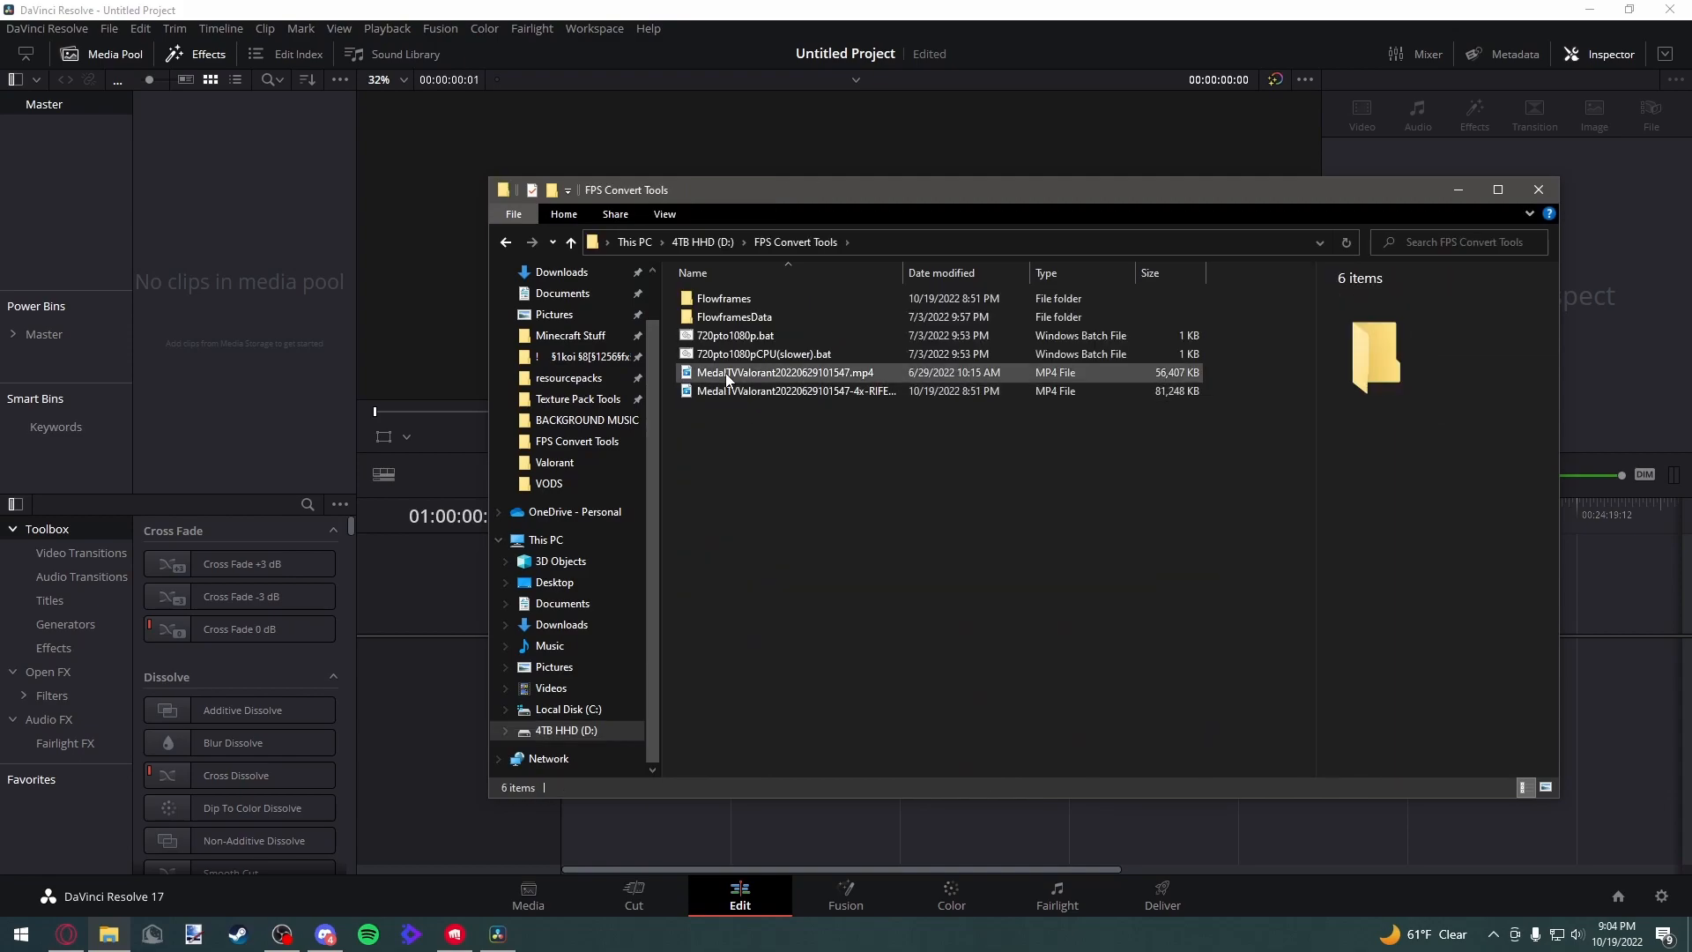
pyautogui.click(814, 388)
pyautogui.moveTo(726, 389); pyautogui.dragTo(264, 300)
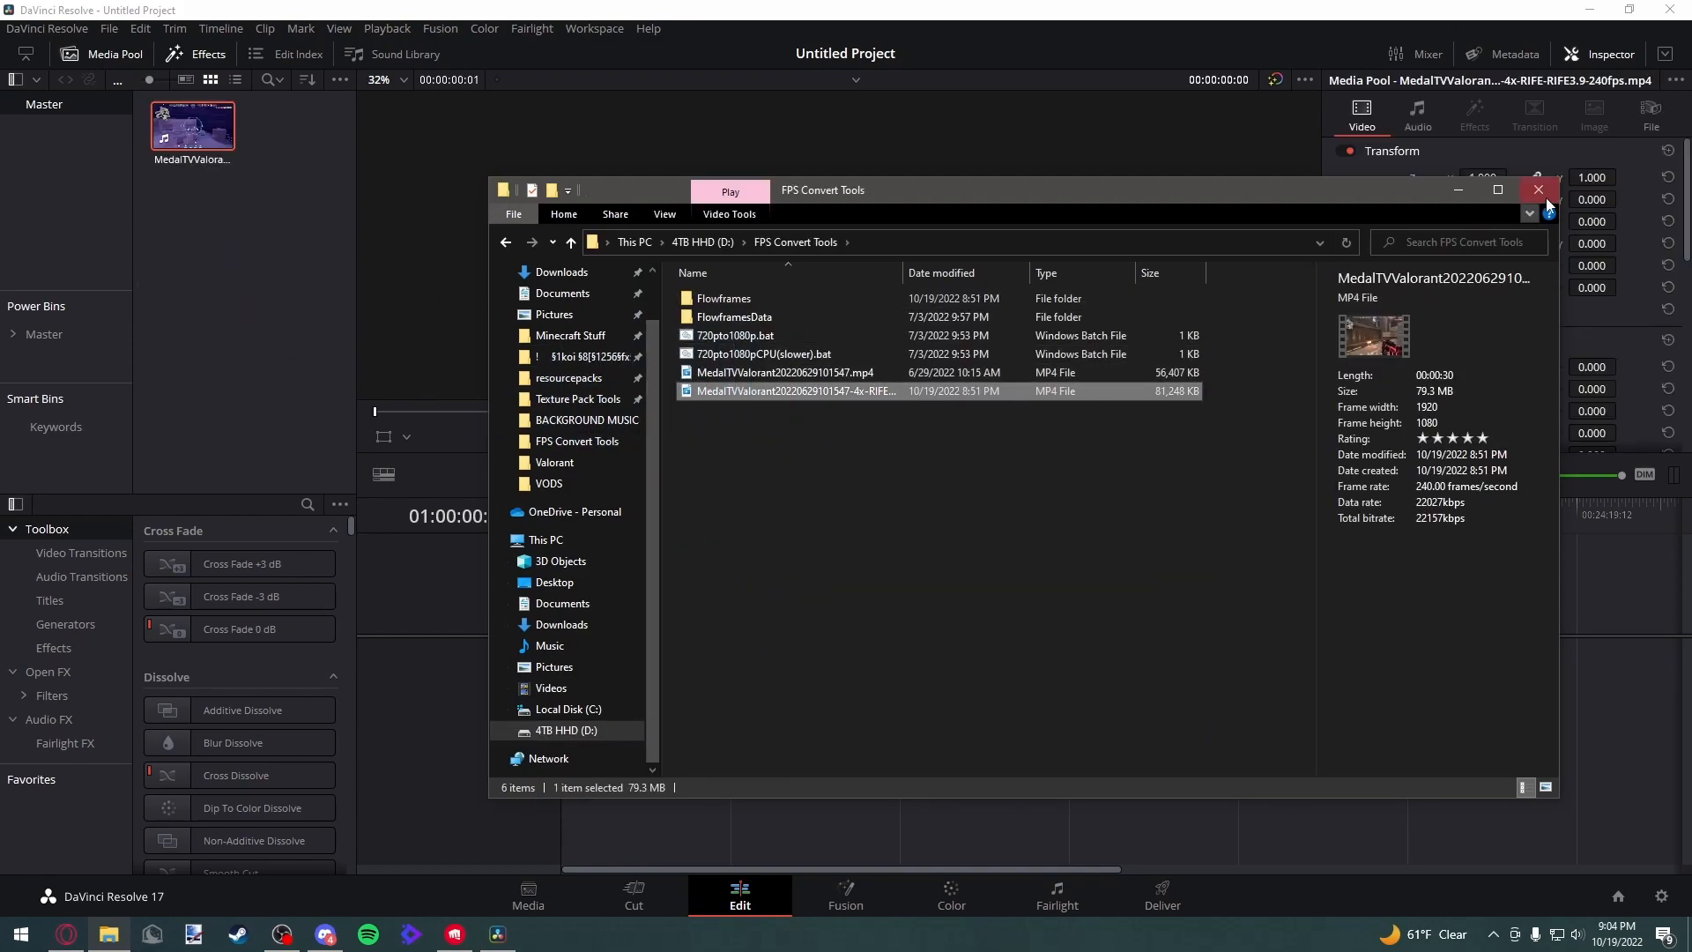
pyautogui.click(1539, 189)
# Add the imported clip to a new timeline
pyautogui.moveTo(185, 139); pyautogui.dragTo(604, 662)
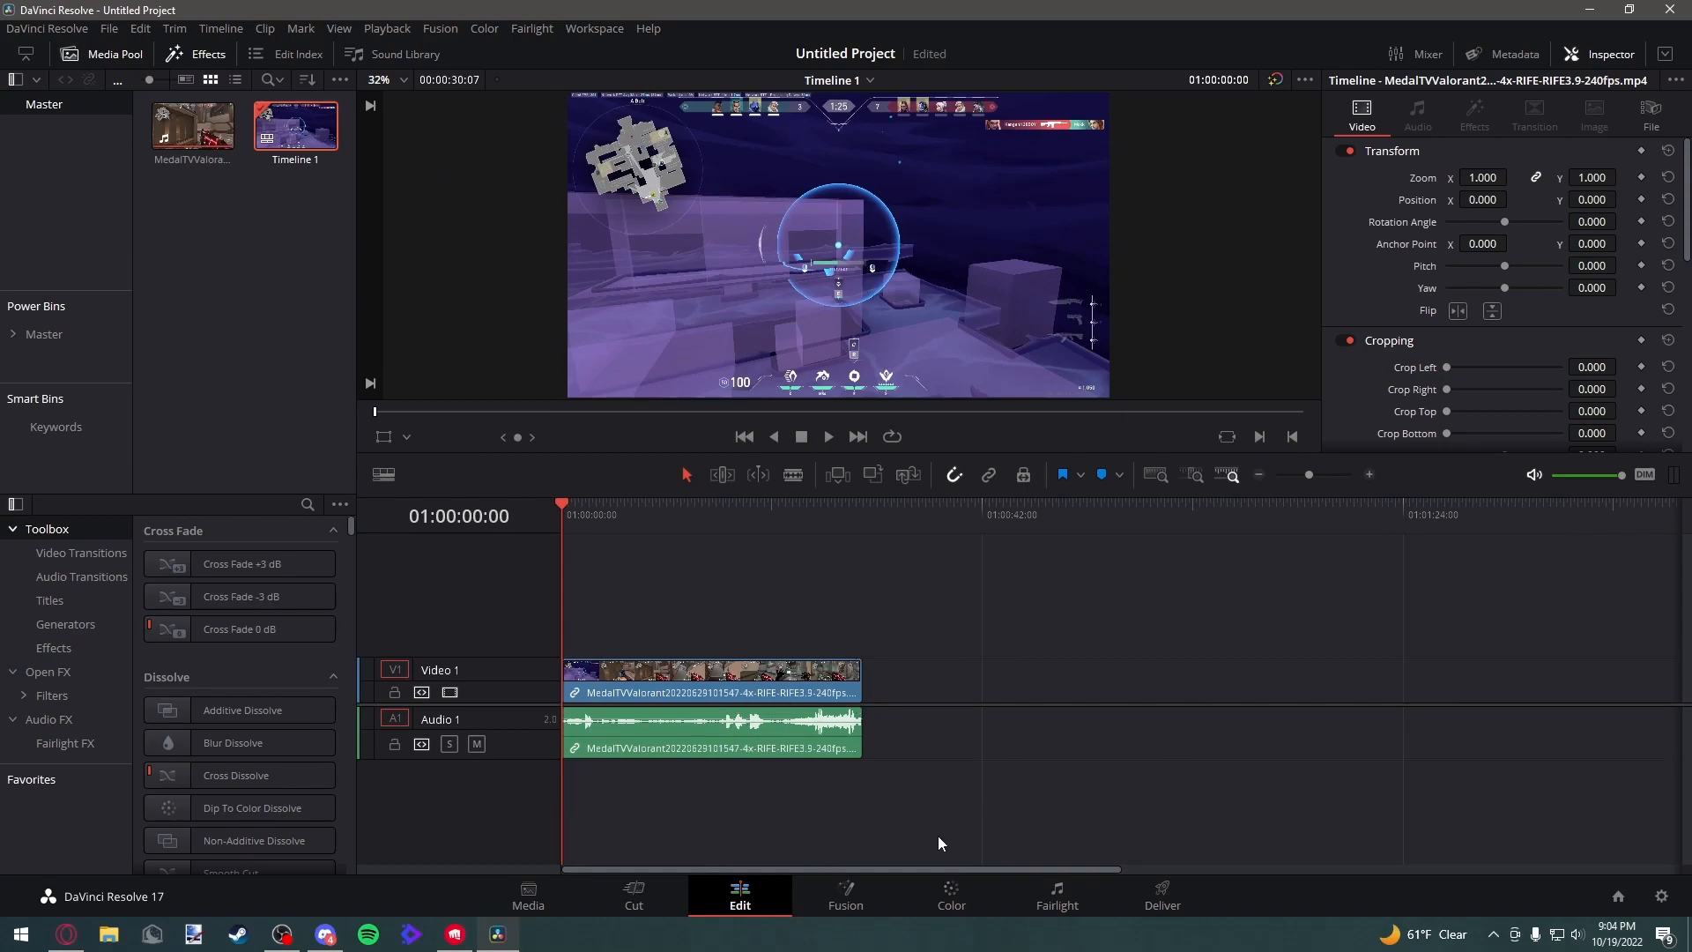
pyautogui.moveTo(902, 810); pyautogui.dragTo(571, 631)
pyautogui.click(892, 701)
# Search effects for "adjust" and place an Adjustment Clip on Video 2, stretched to the gameplay clip's full length
pyautogui.click(307, 505)
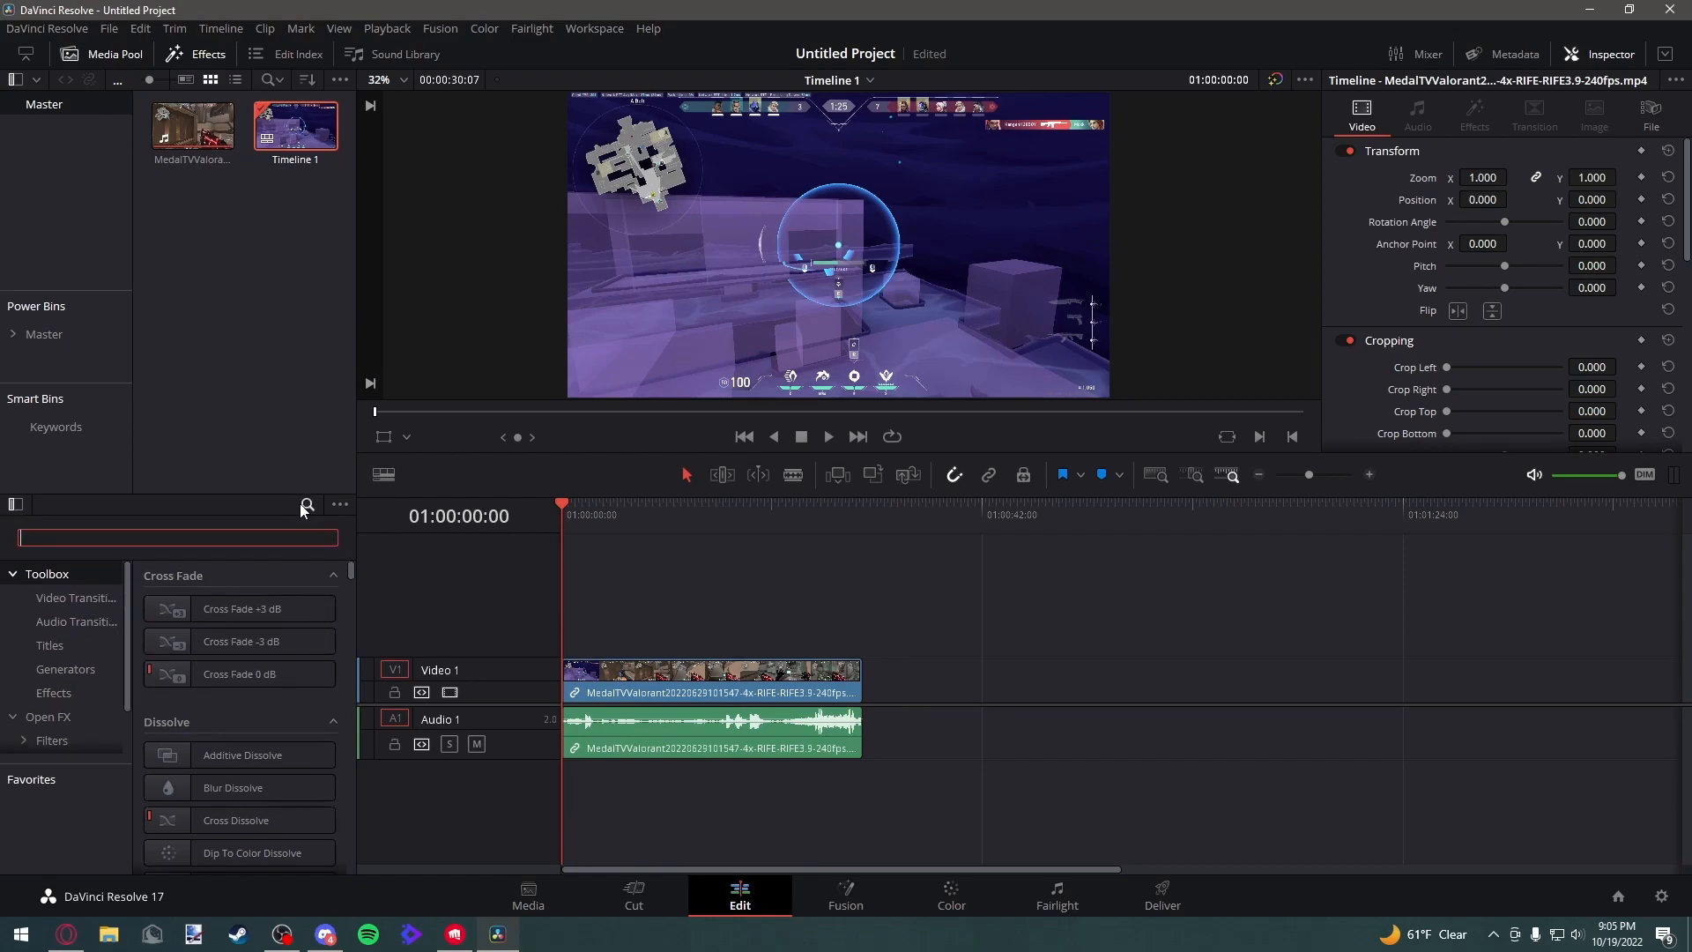
pyautogui.write('adjust')
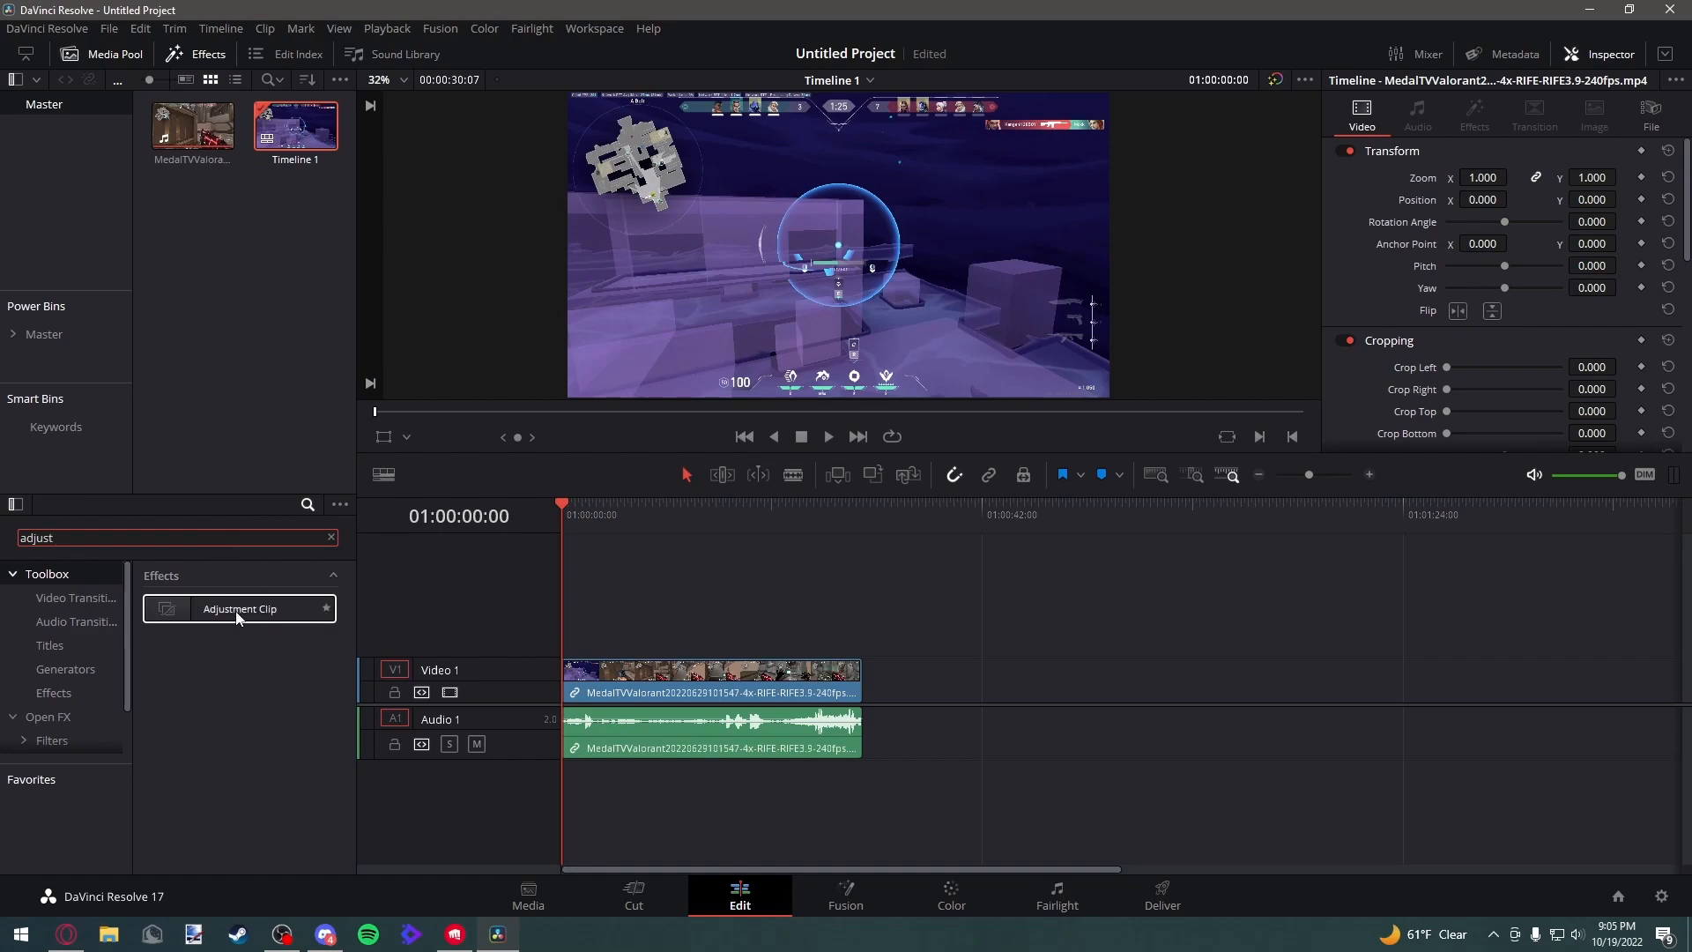
pyautogui.moveTo(236, 617); pyautogui.dragTo(564, 650)
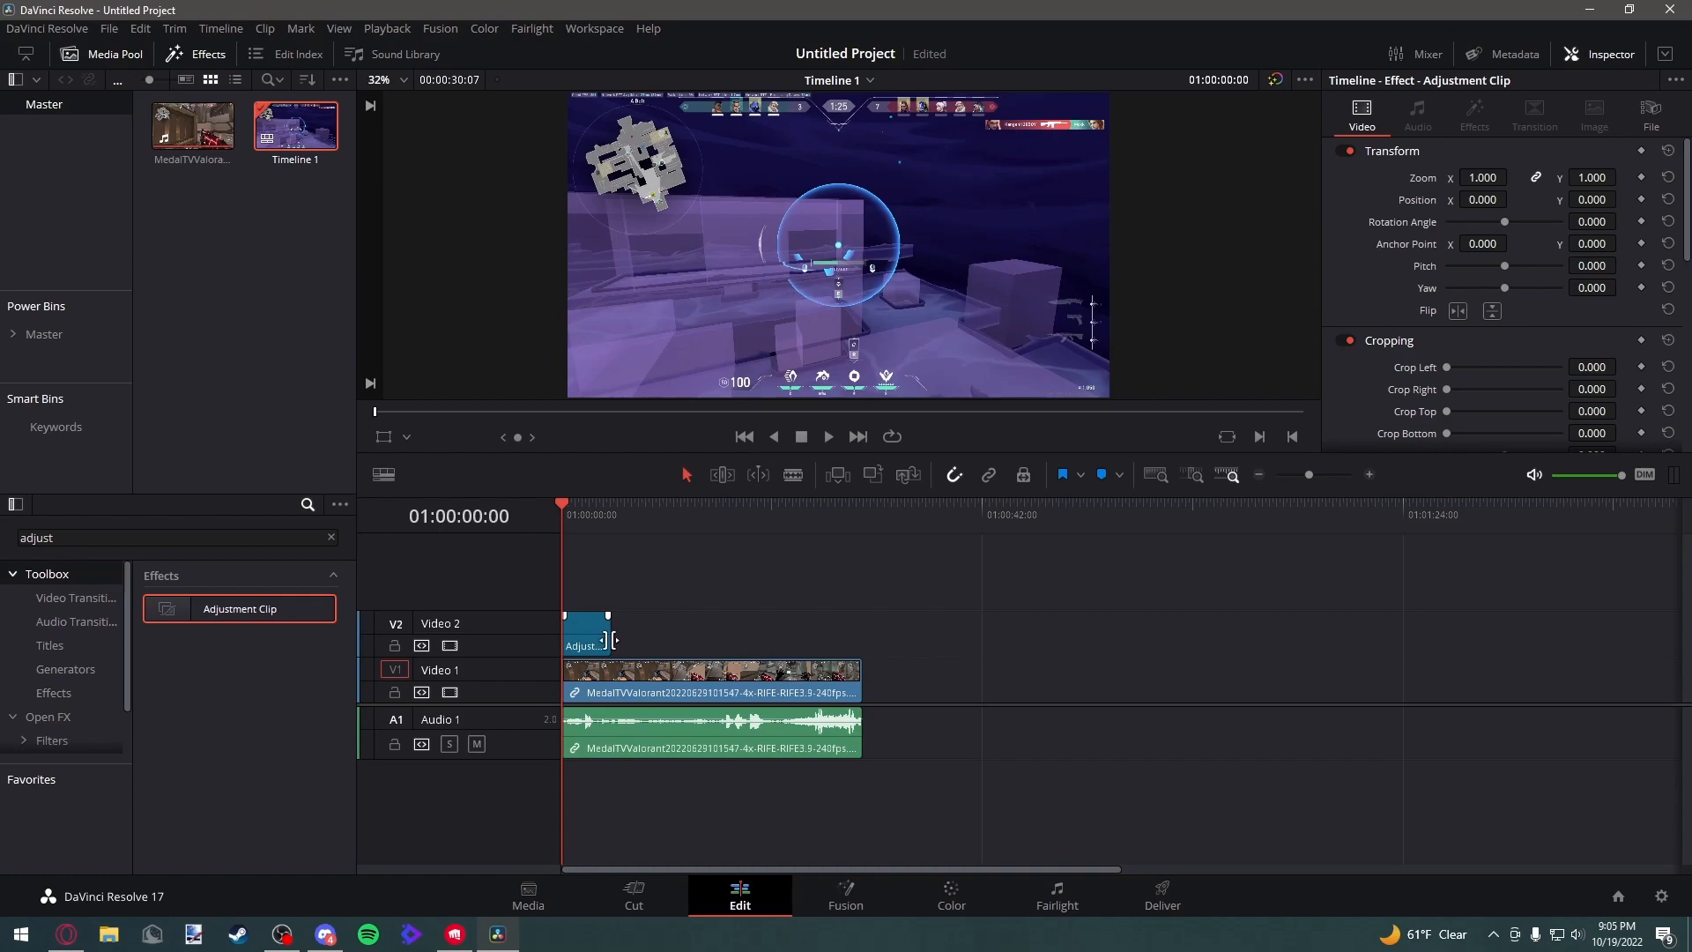
pyautogui.moveTo(605, 639); pyautogui.dragTo(862, 644)
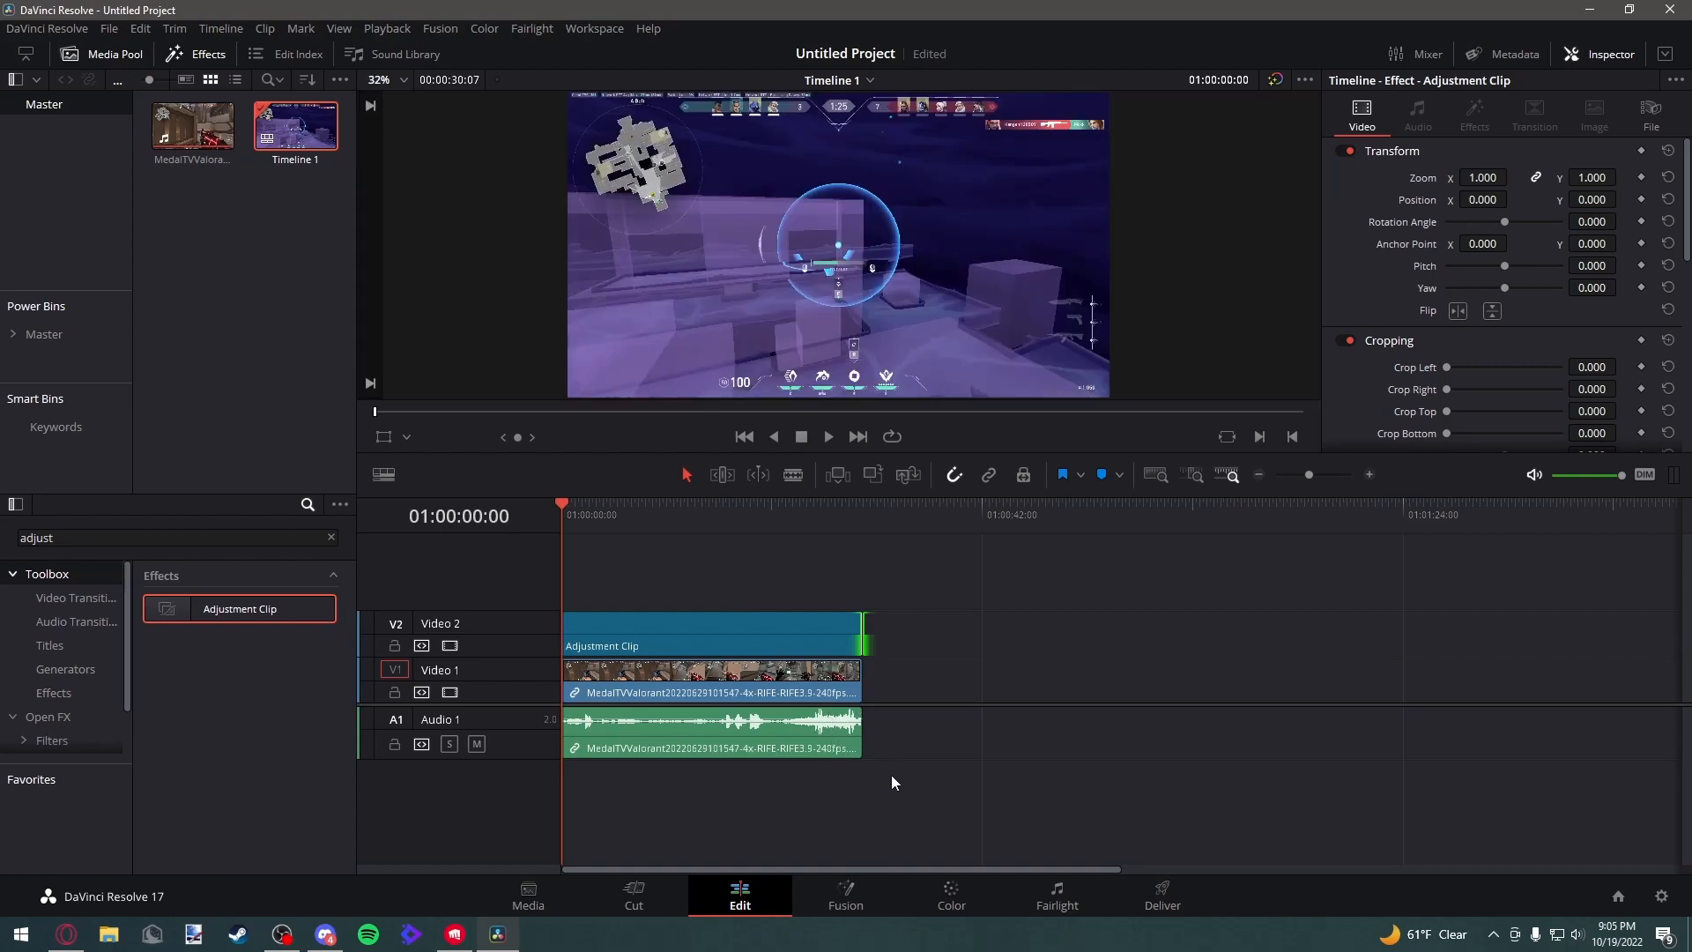
pyautogui.click(705, 636)
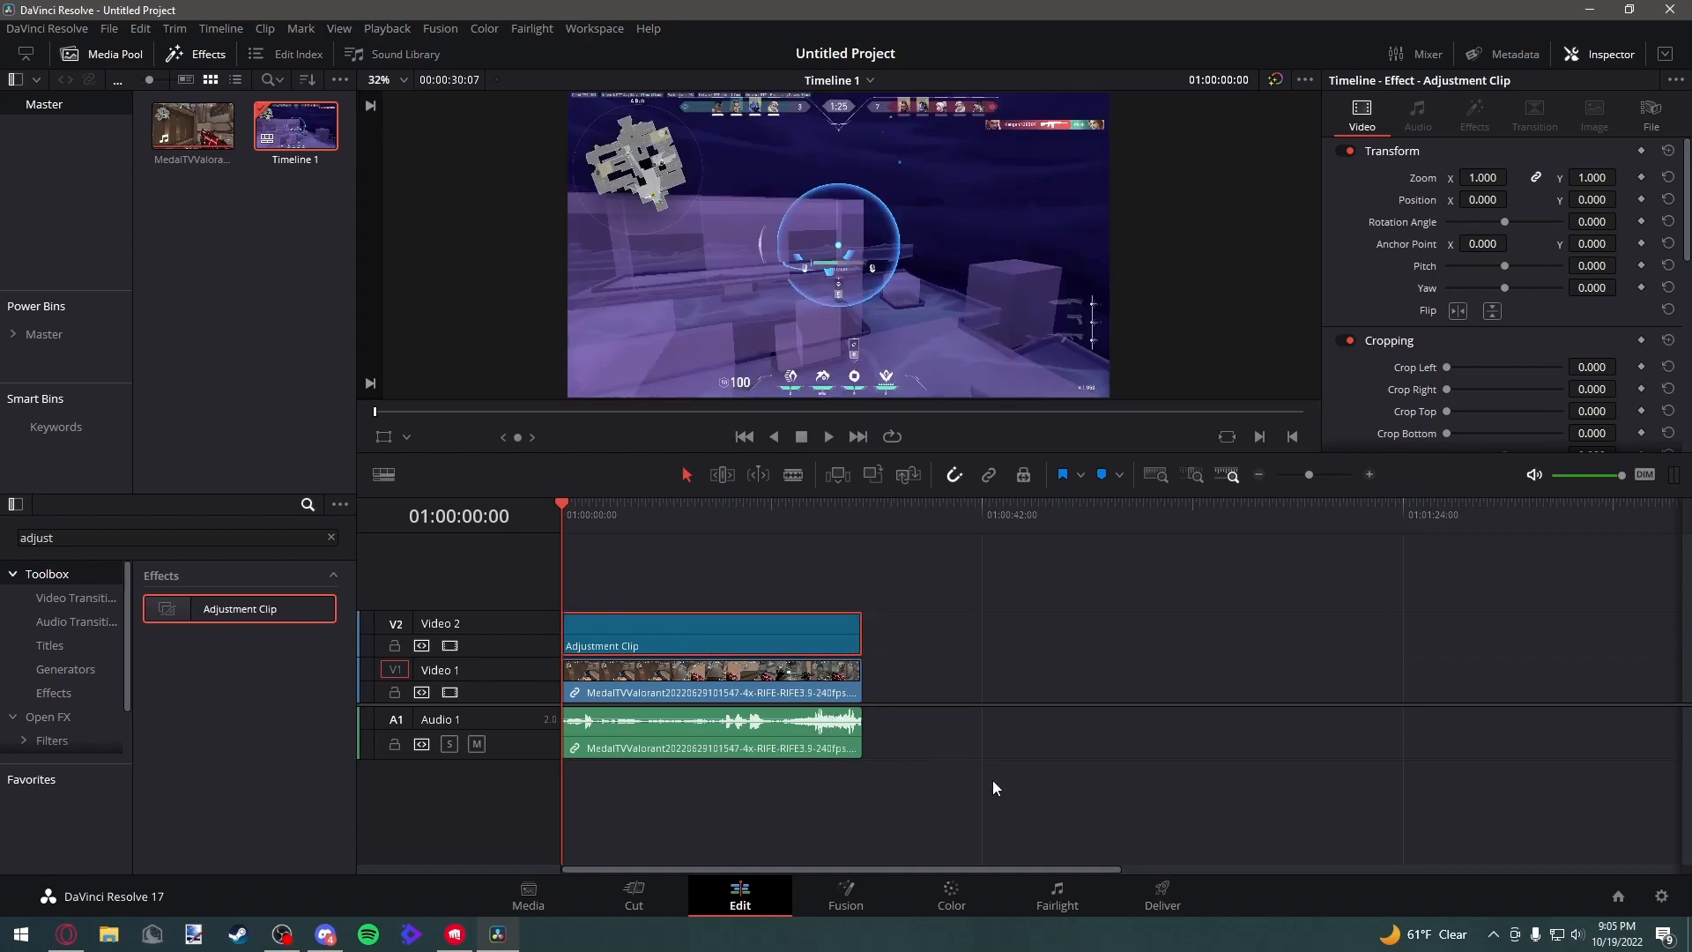
# Open the adjustment clip on the Fusion page and insert a Vector Motion Blur node between MediaIn1 and MediaOut1
pyautogui.click(858, 895)
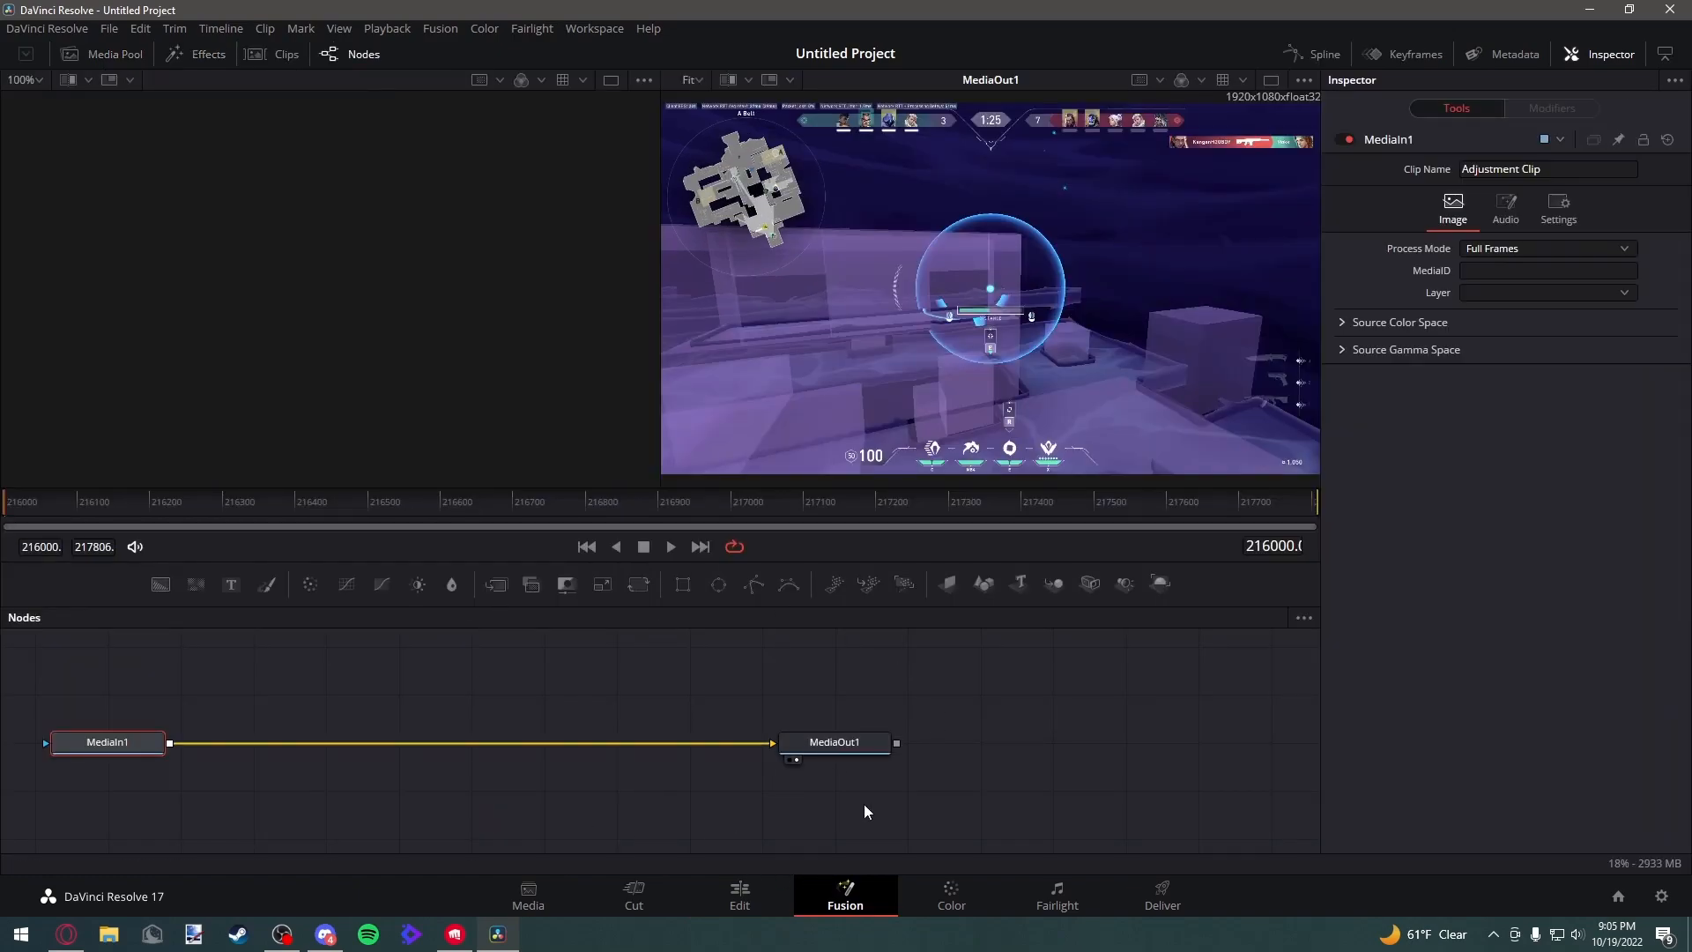
pyautogui.click(739, 895)
pyautogui.click(841, 895)
pyautogui.click(717, 901)
pyautogui.click(844, 894)
pyautogui.hotkey('shift', 'space')
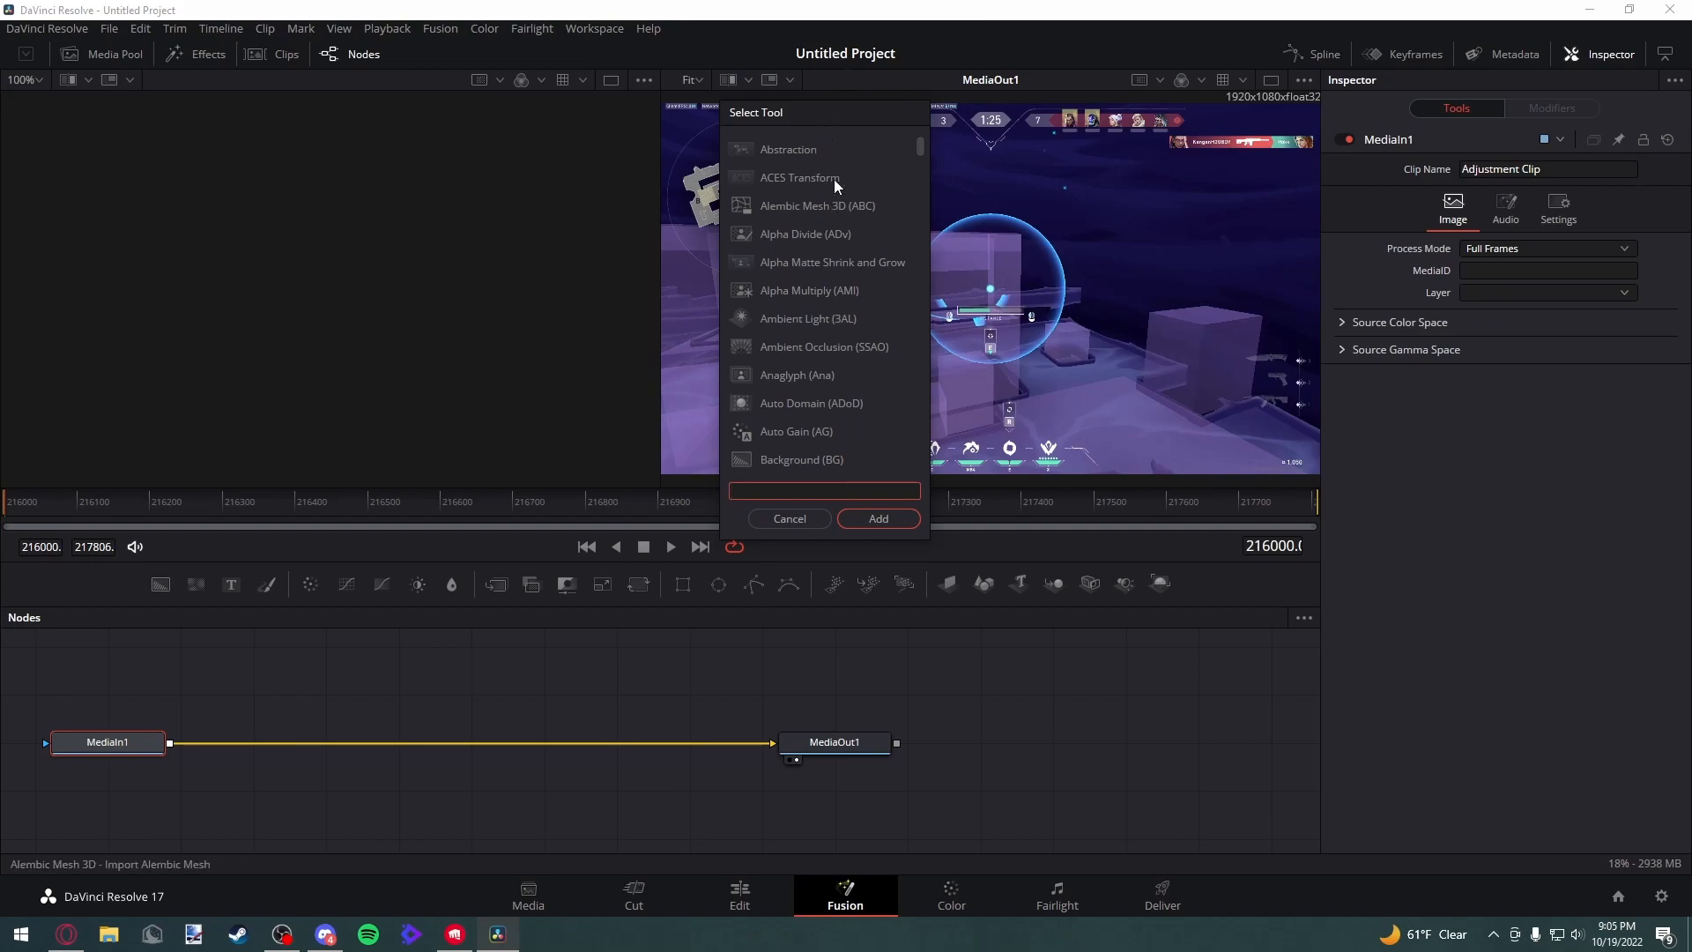
pyautogui.write('vec')
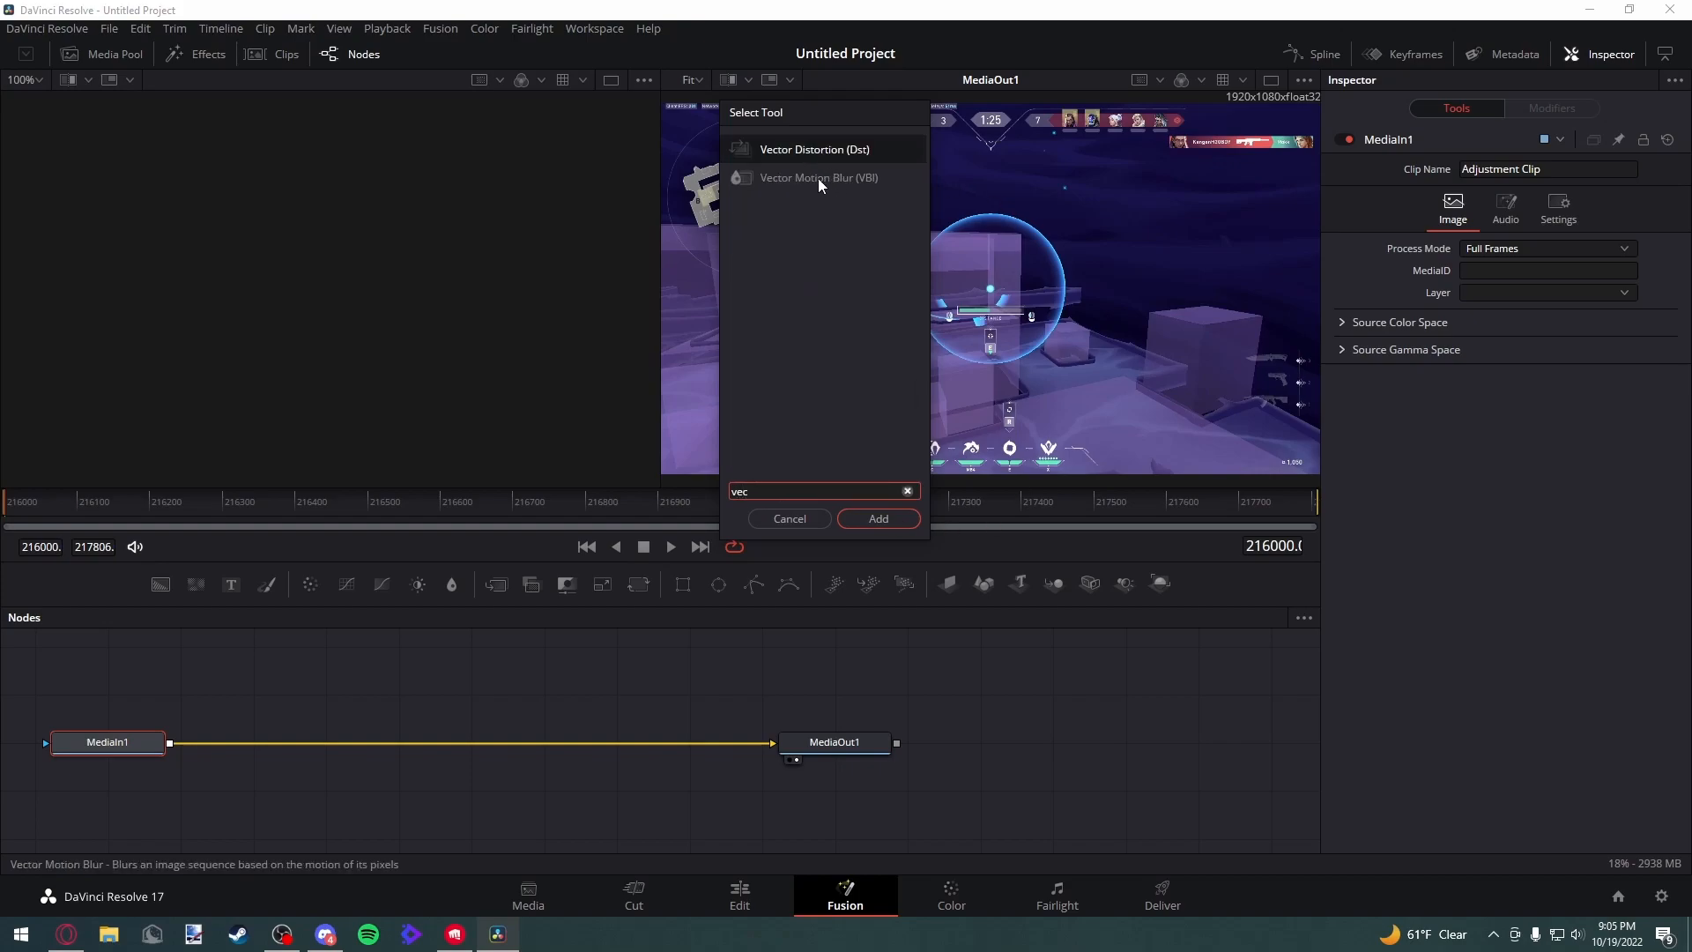
pyautogui.click(817, 178)
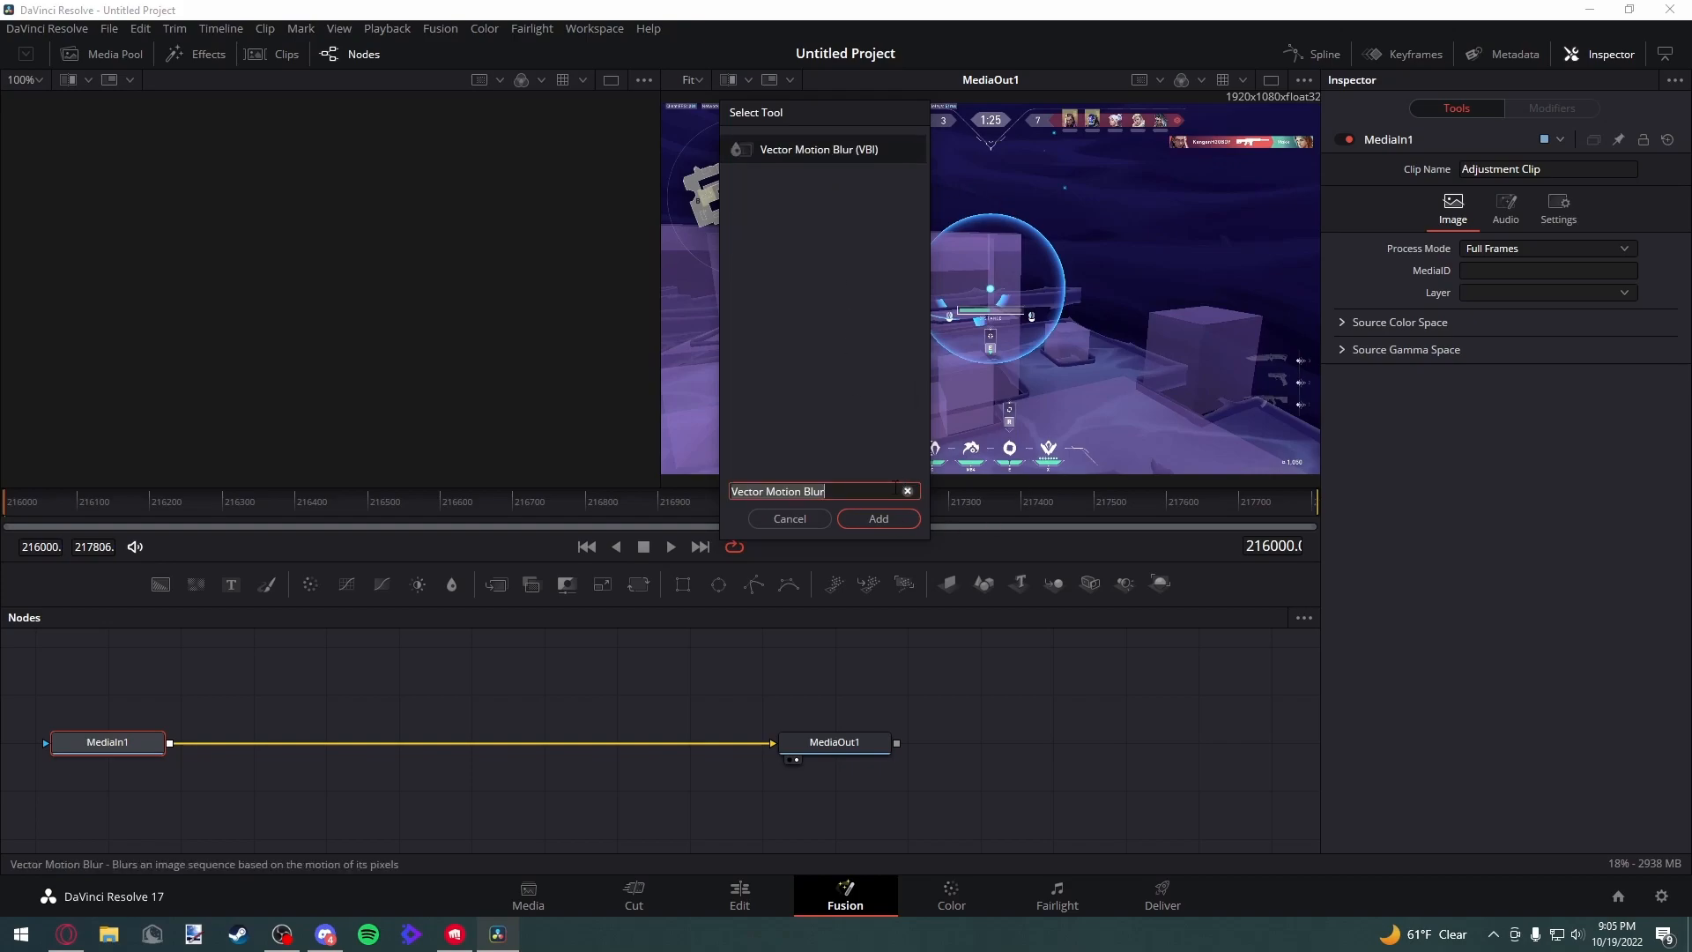
pyautogui.click(883, 516)
pyautogui.moveTo(276, 750); pyautogui.dragTo(561, 755)
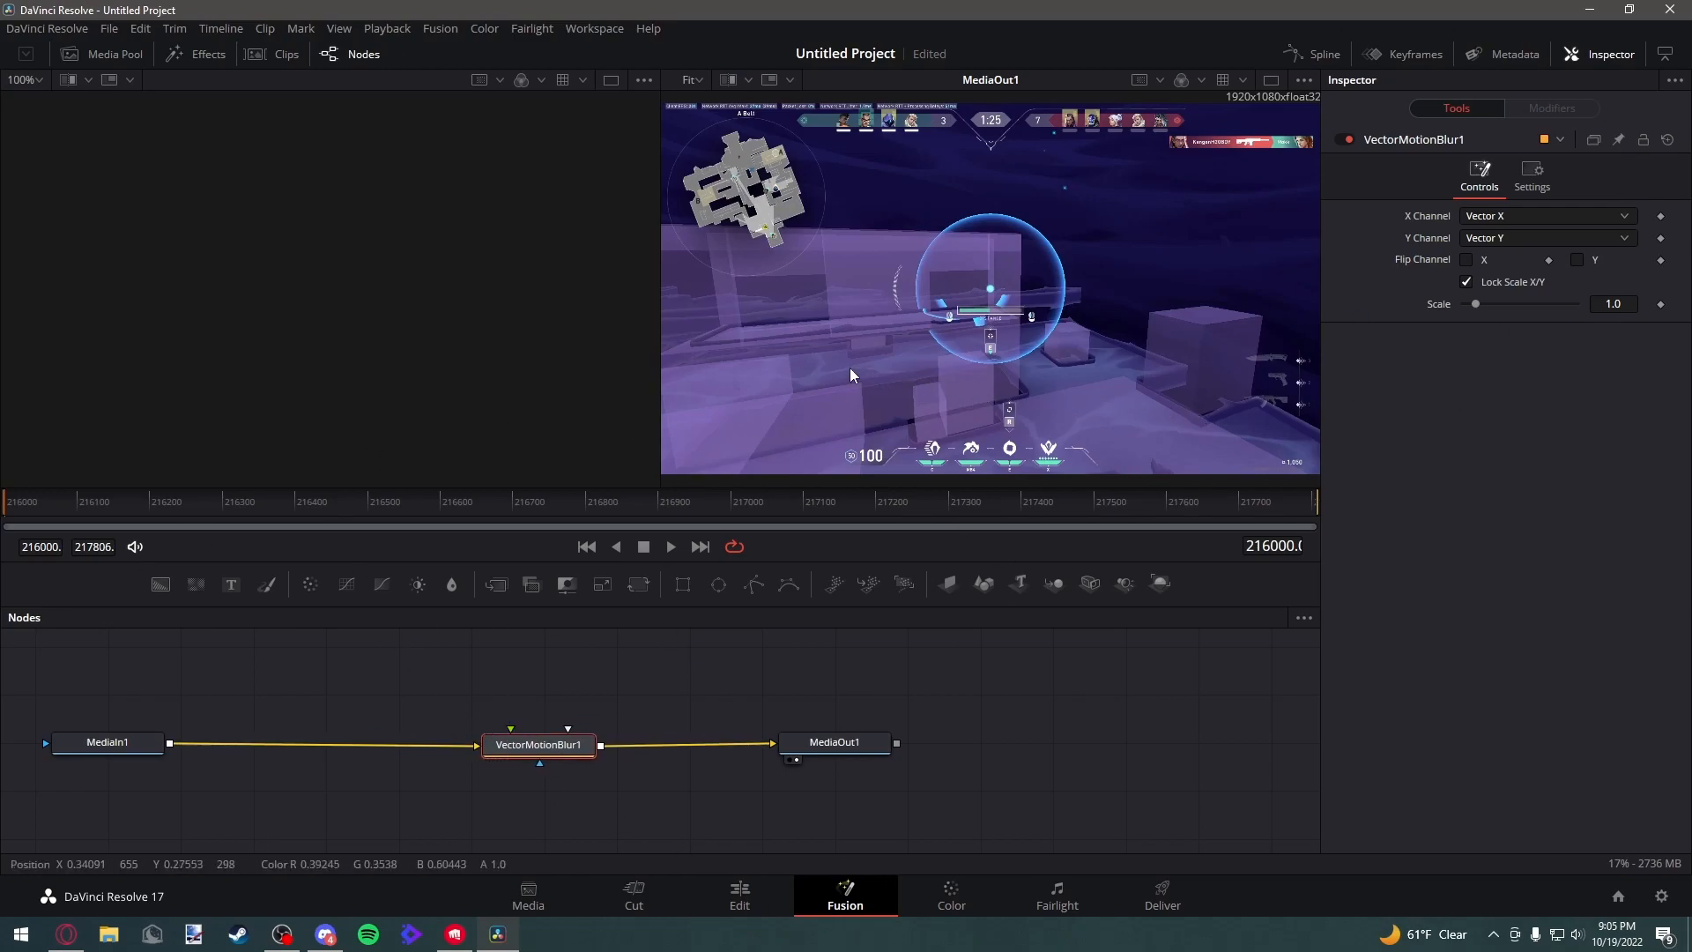
# Search the tool list for "opti" and add an Optical Flow node to the node graph
pyautogui.hotkey('shift', 'space')
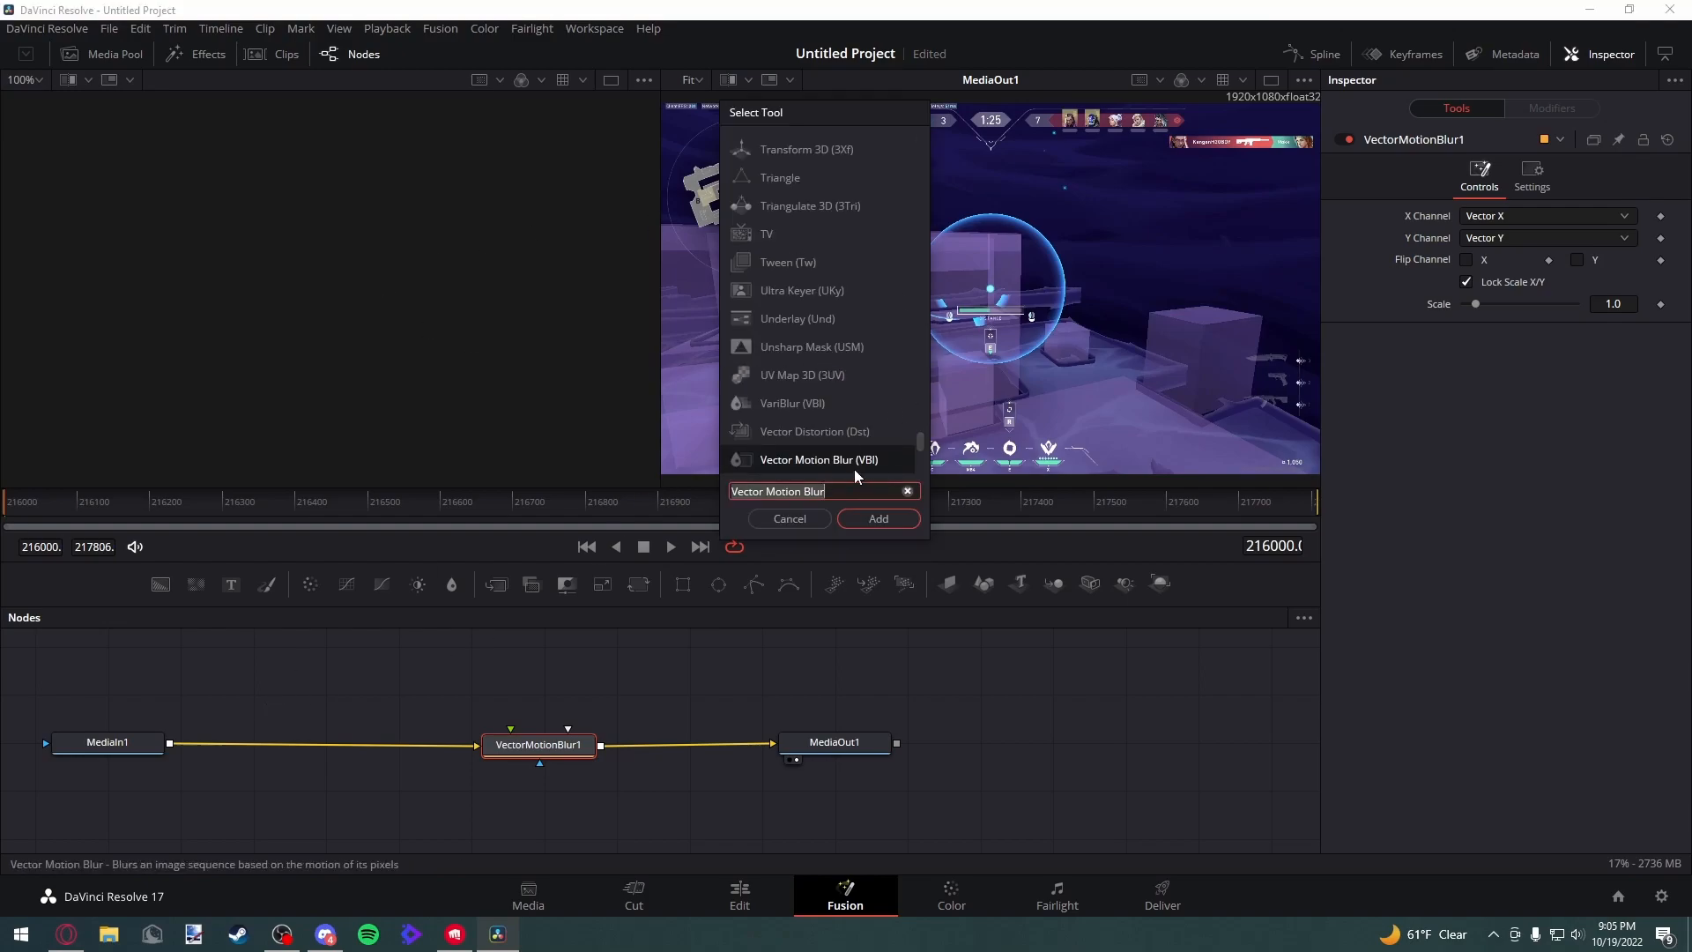
pyautogui.click(908, 493)
pyautogui.write('opti')
pyautogui.click(804, 156)
pyautogui.click(879, 519)
pyautogui.moveTo(663, 747)
pyautogui.mouseDown()
pyautogui.moveTo(657, 712)
pyautogui.moveTo(626, 700)
pyautogui.moveTo(678, 721)
pyautogui.moveTo(663, 721)
pyautogui.mouseUp()
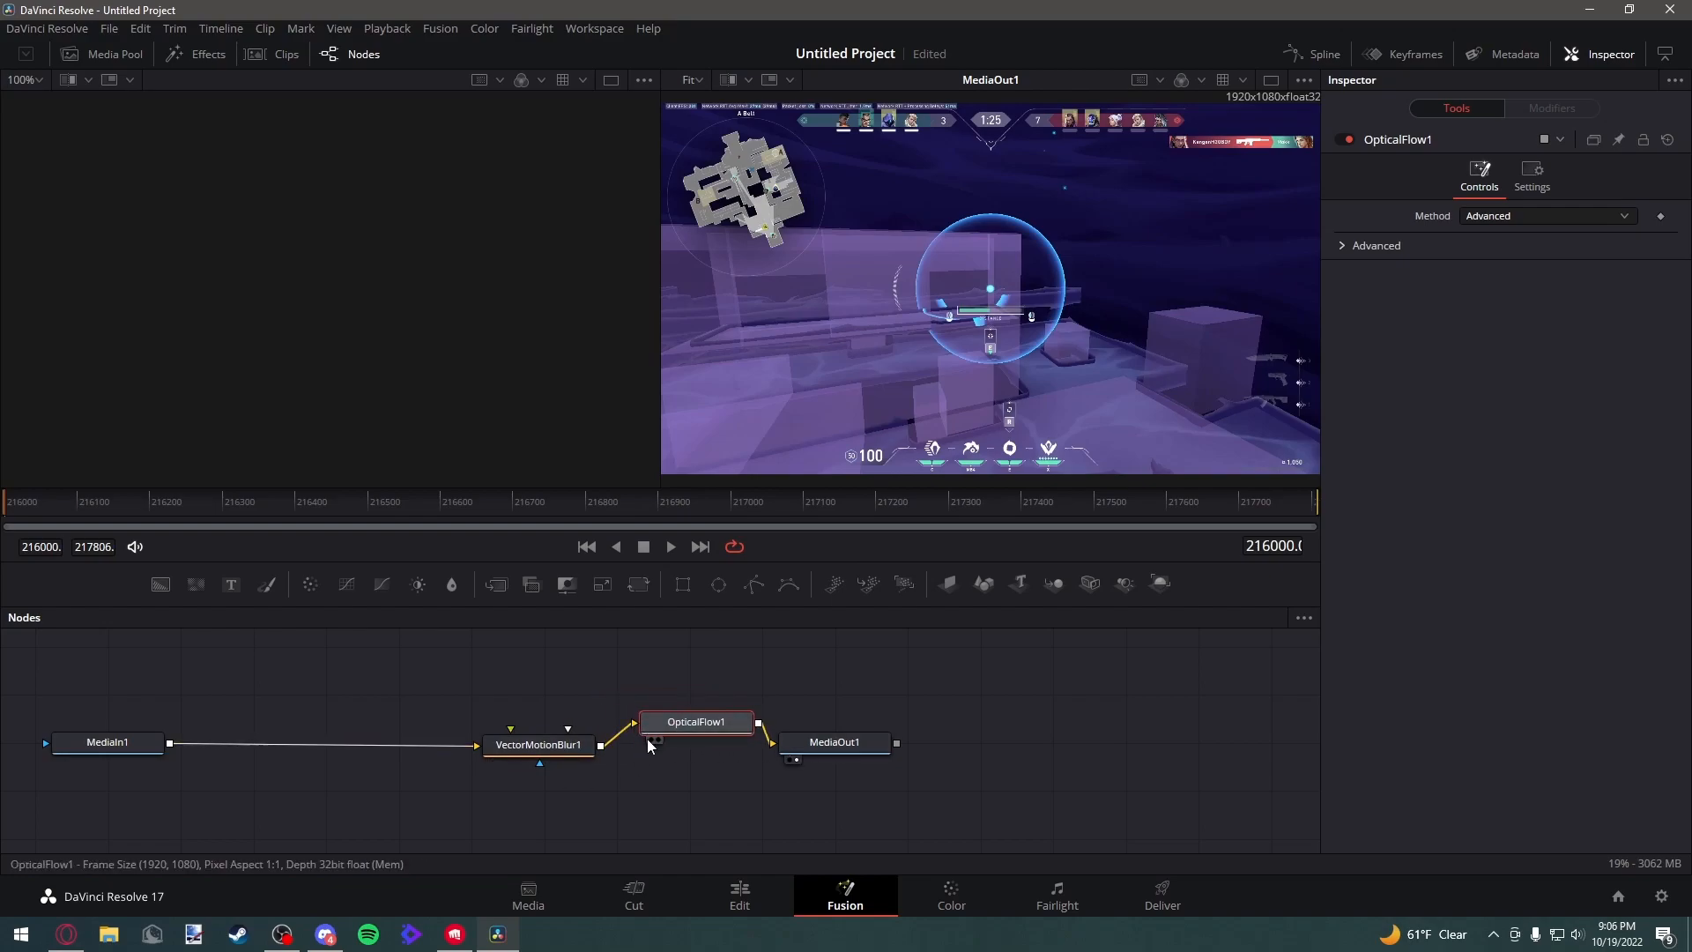
# Rewire the nodes so MediaIn1 feeds OpticalFlow1, which feeds VectorMotionBlur1, which feeds MediaOut1
pyautogui.moveTo(631, 723); pyautogui.dragTo(719, 679)
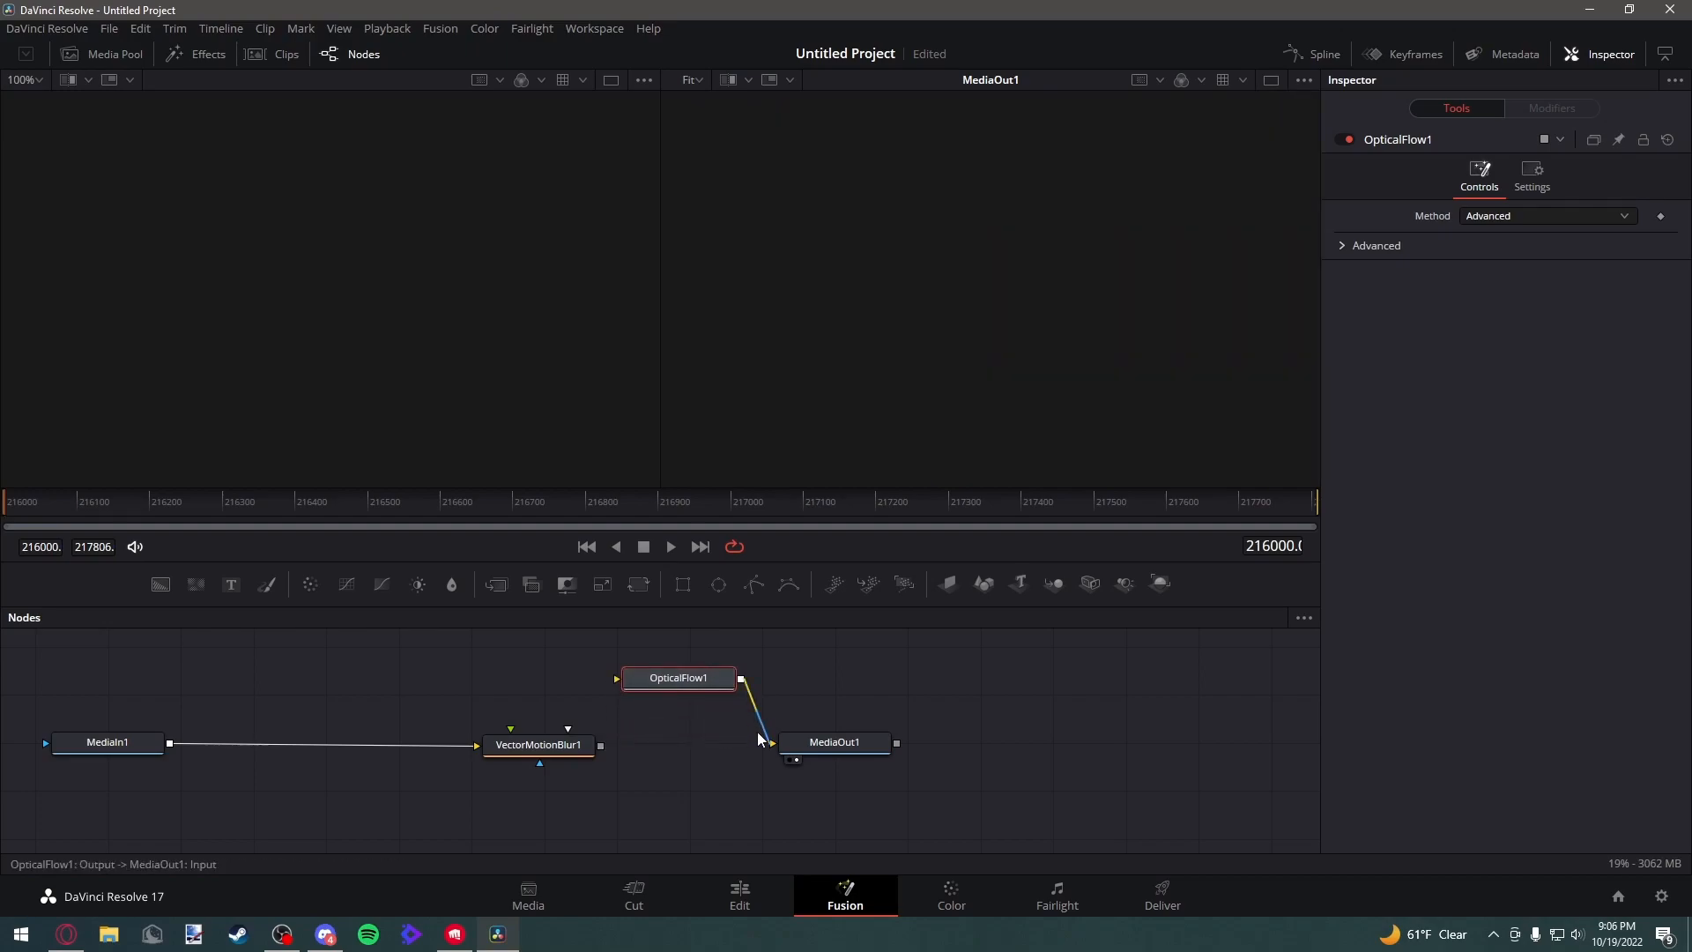
pyautogui.moveTo(769, 738); pyautogui.dragTo(732, 696)
pyautogui.moveTo(631, 687); pyautogui.dragTo(333, 704)
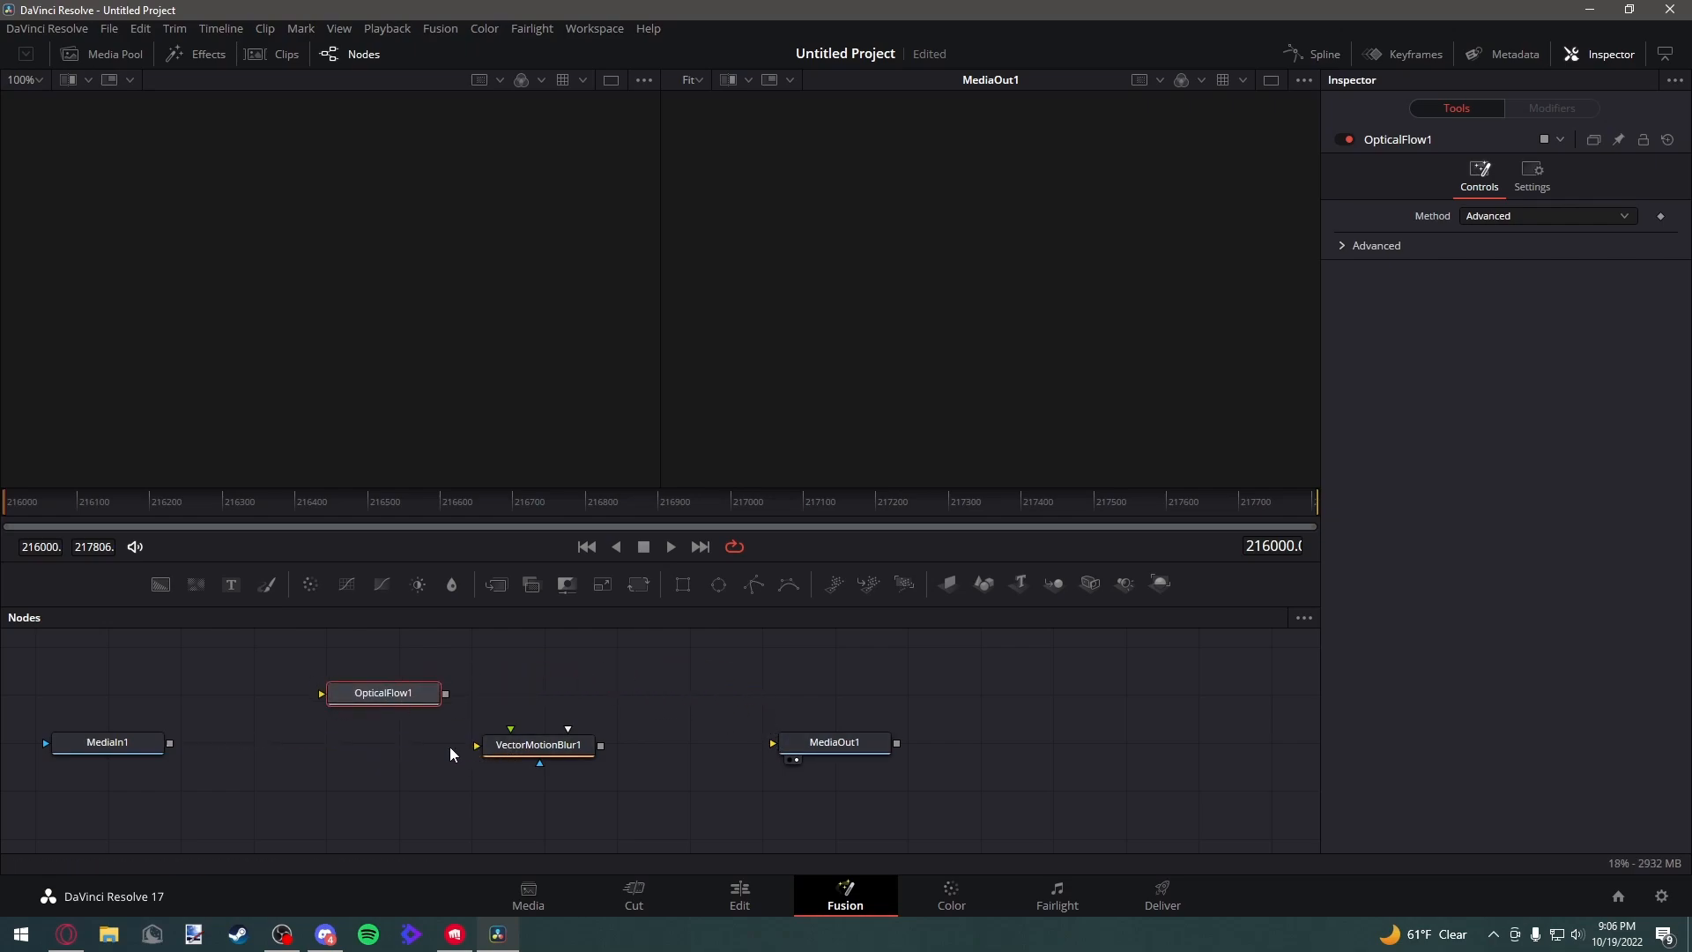
pyautogui.moveTo(446, 748); pyautogui.dragTo(443, 749)
pyautogui.moveTo(515, 743); pyautogui.dragTo(549, 739)
pyautogui.moveTo(393, 698); pyautogui.dragTo(172, 747)
pyautogui.moveTo(449, 739); pyautogui.dragTo(512, 740)
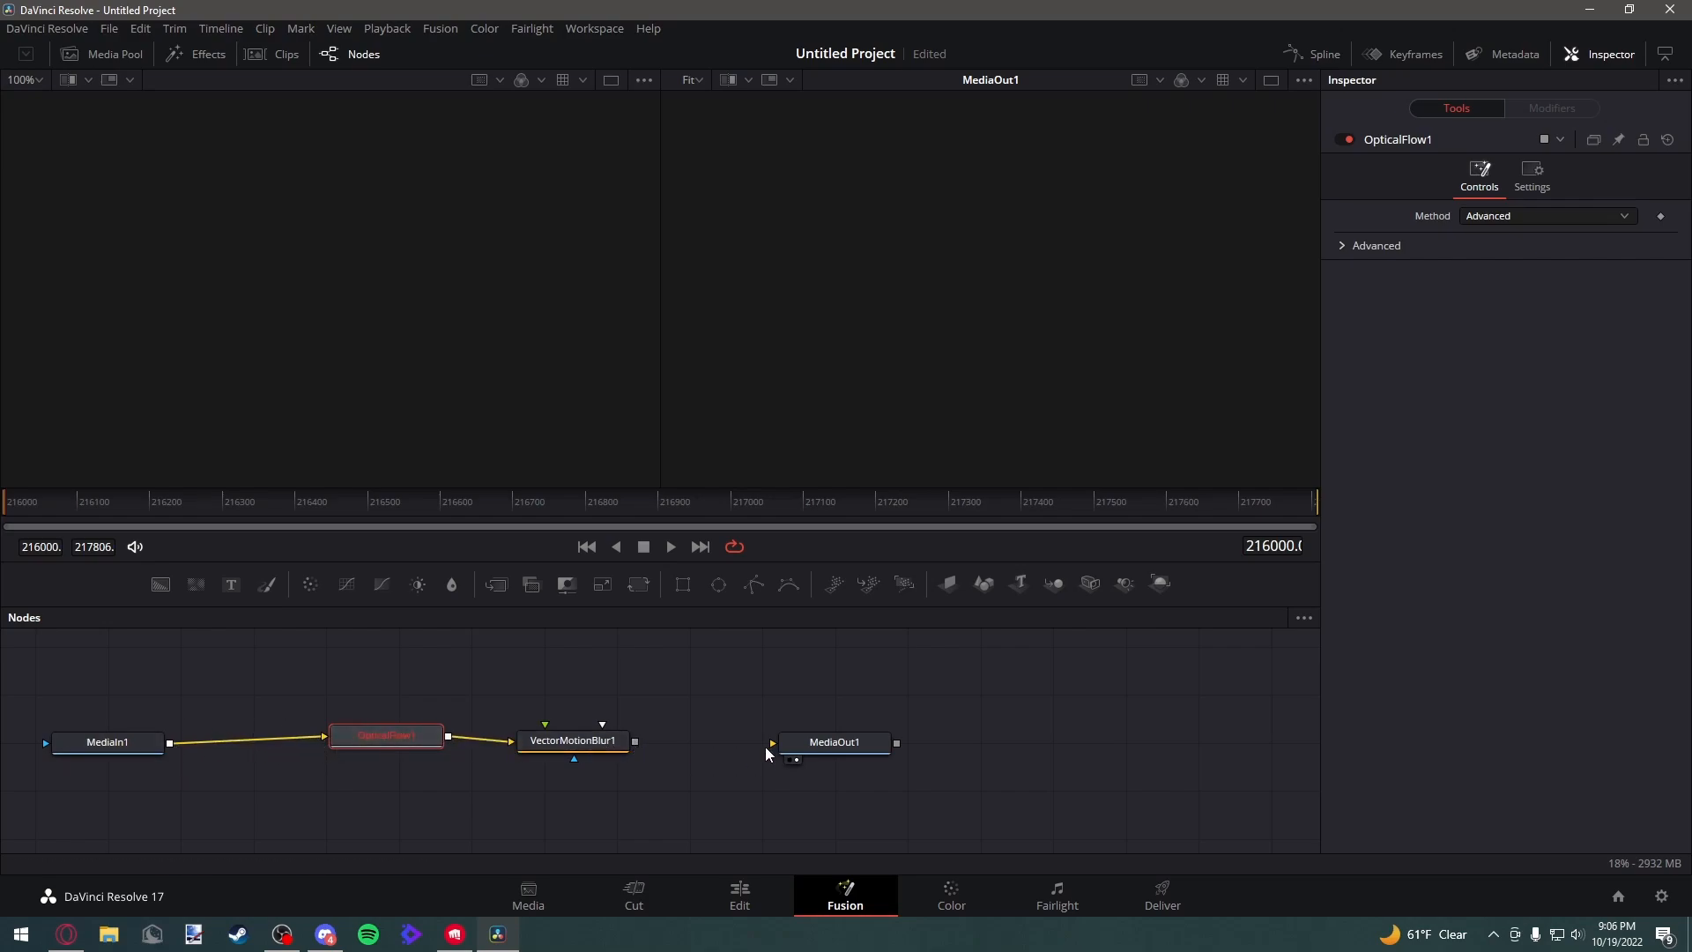
pyautogui.moveTo(634, 741); pyautogui.dragTo(770, 748)
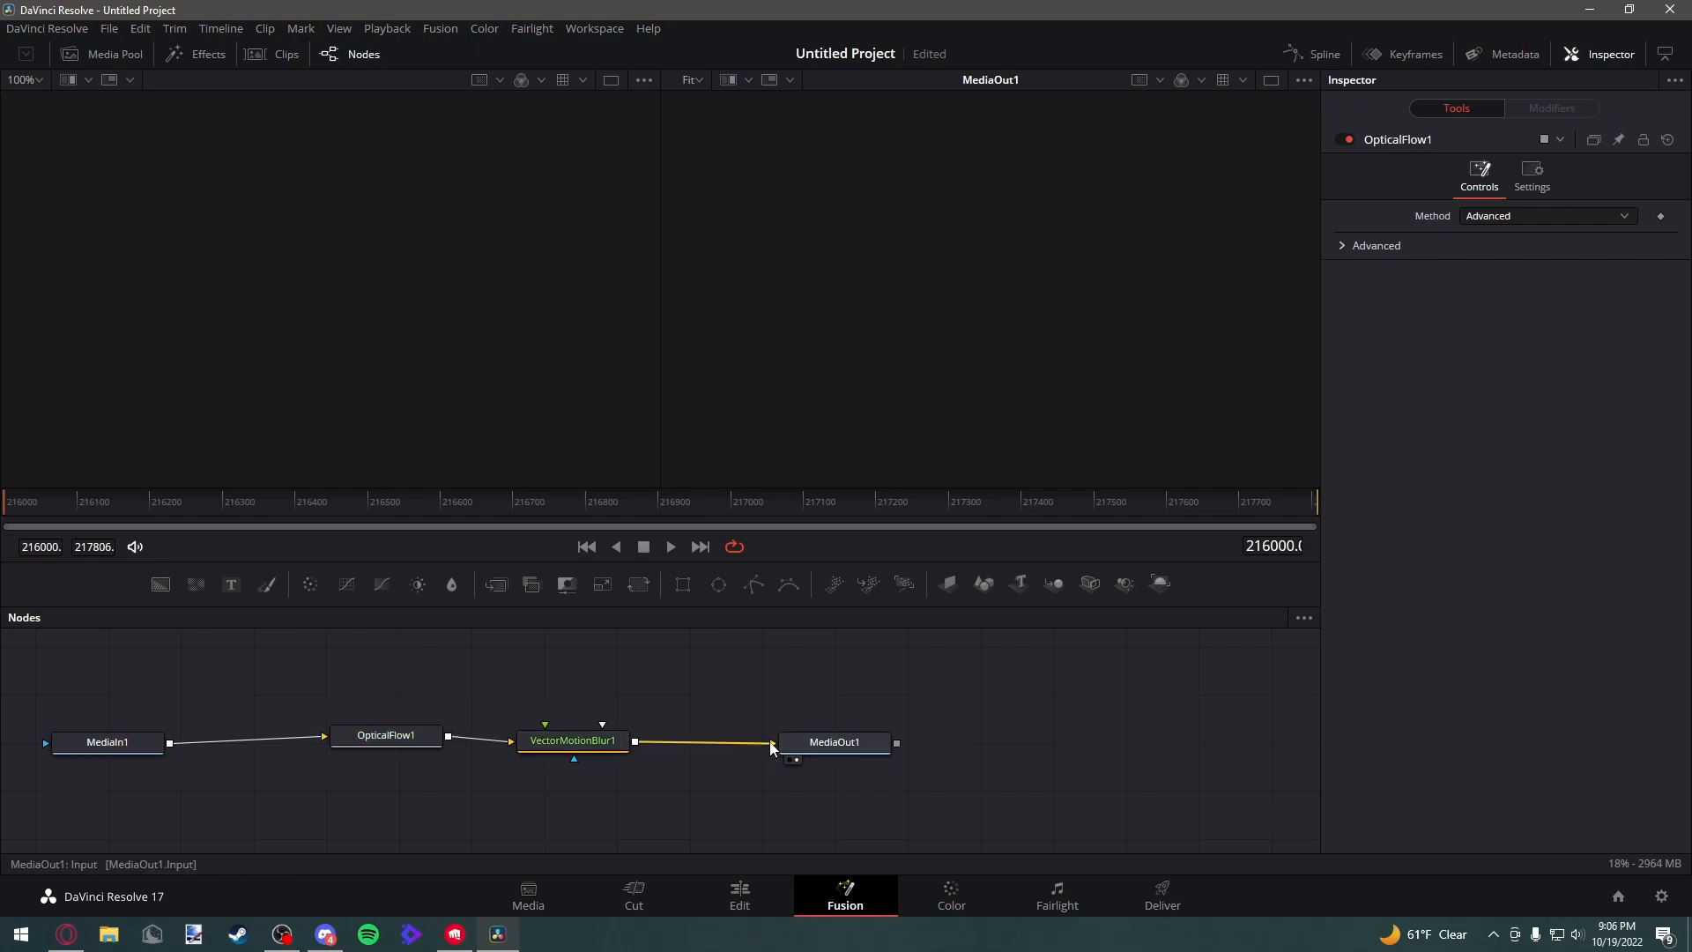
pyautogui.moveTo(420, 741); pyautogui.dragTo(418, 749)
pyautogui.moveTo(565, 746); pyautogui.dragTo(588, 750)
pyautogui.click(589, 754)
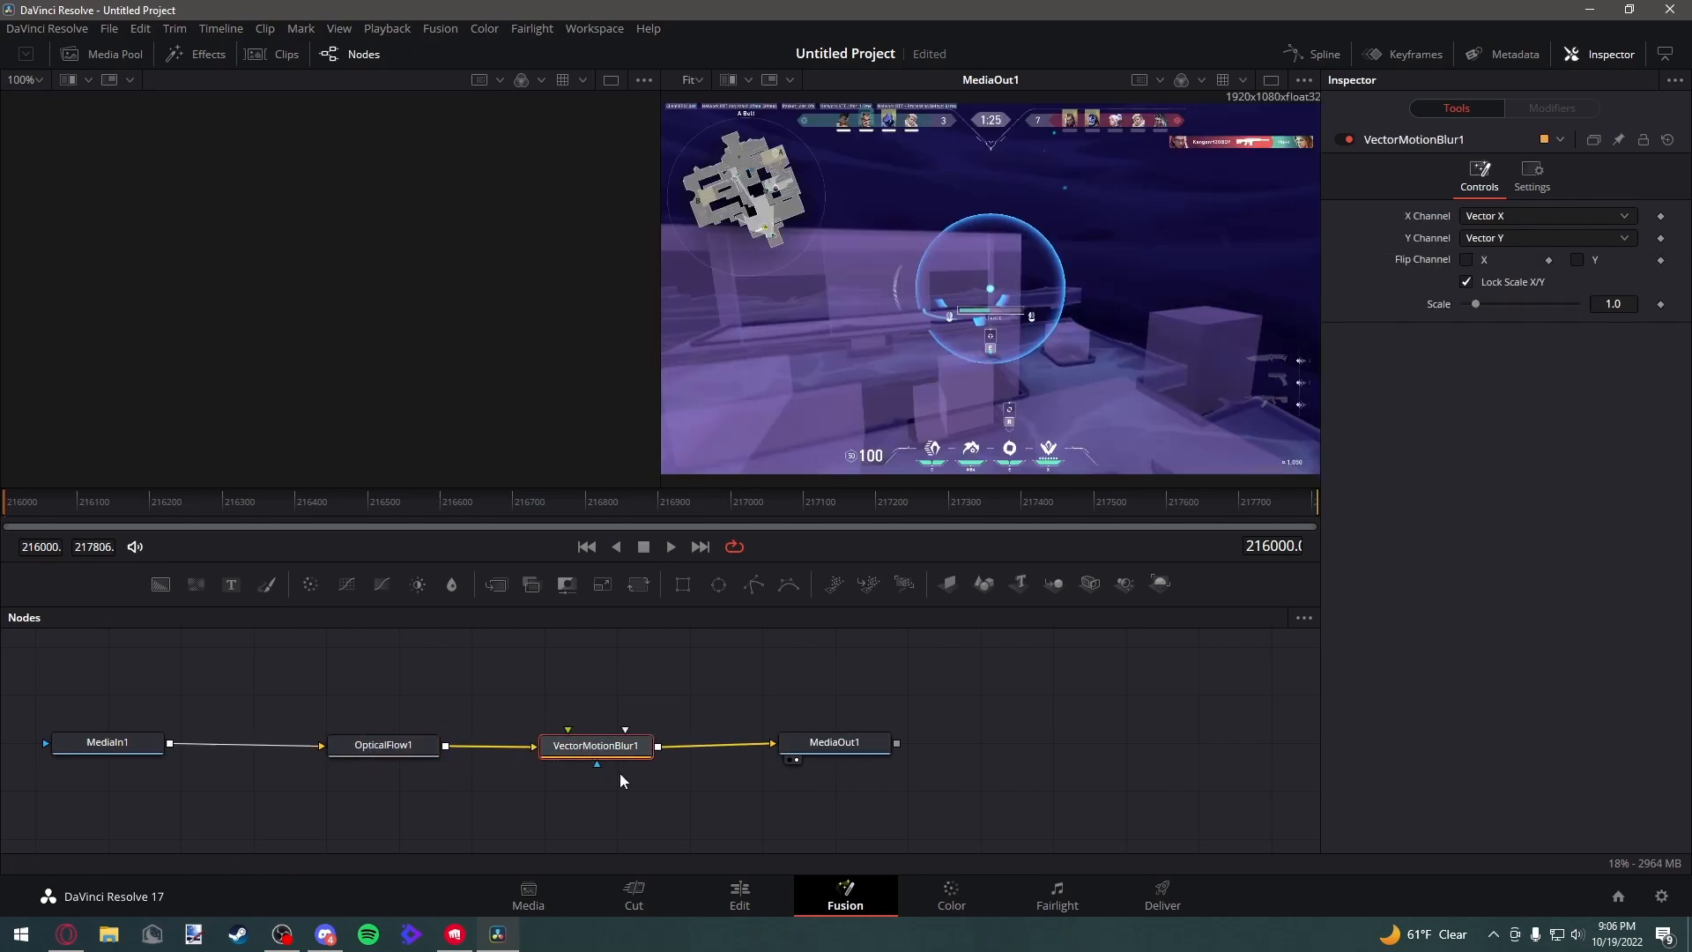
# Play back the motion-blurred clip on the Edit page timeline to preview the effect
pyautogui.click(747, 899)
pyautogui.press('space')
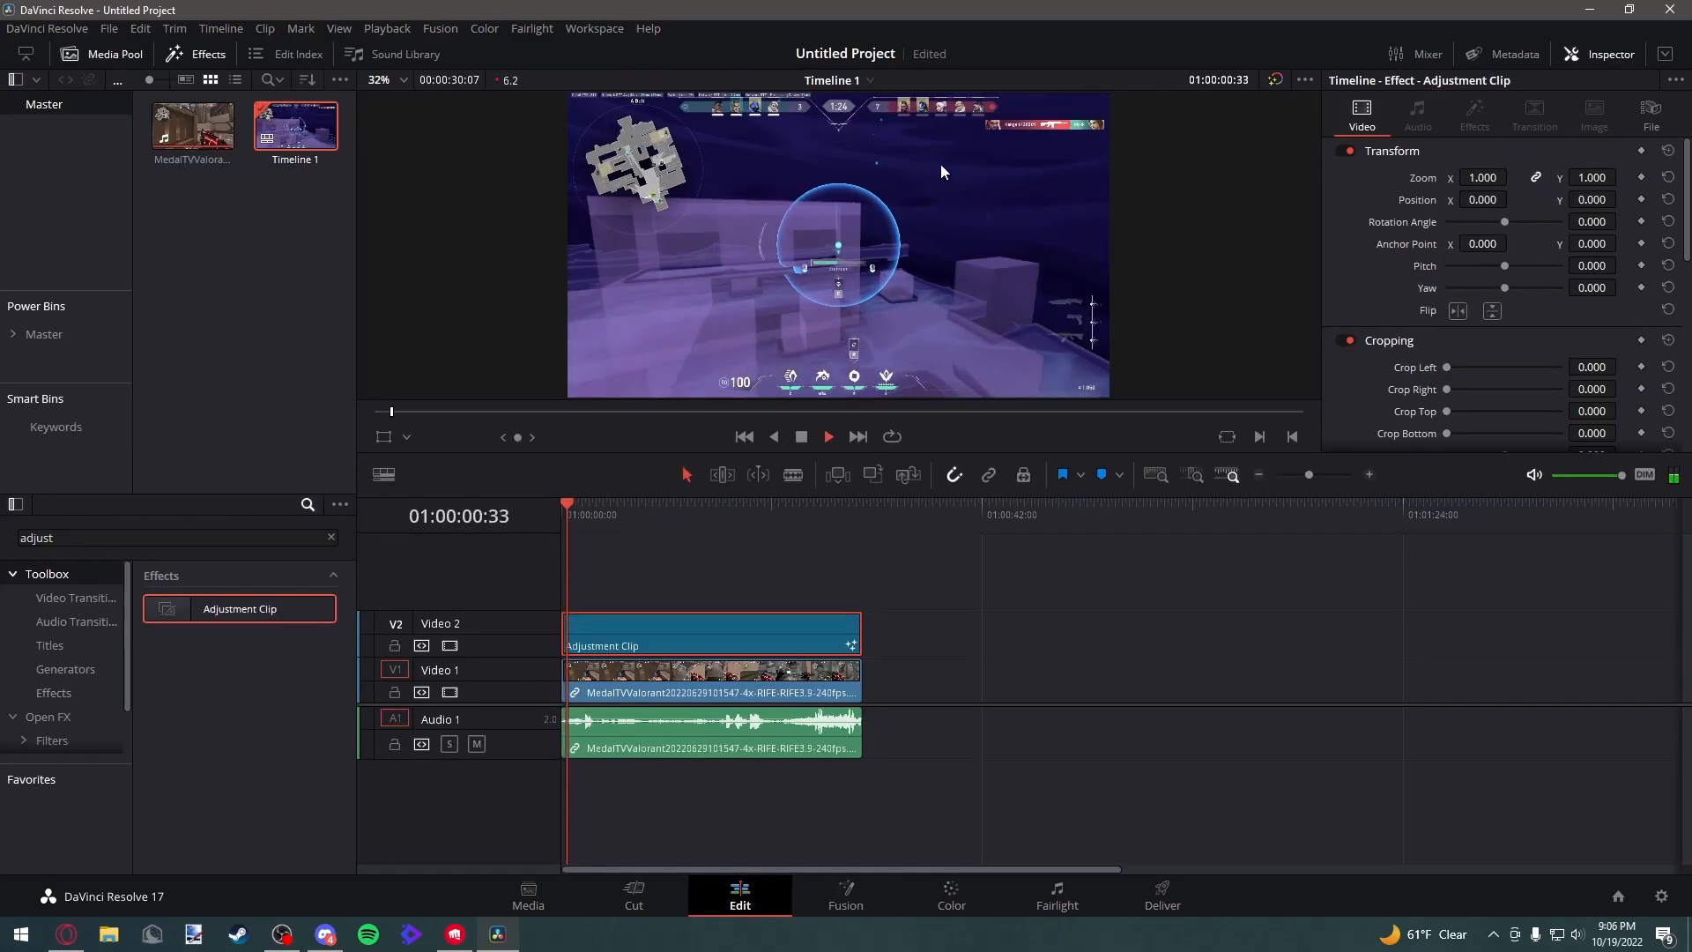
pyautogui.press('space')
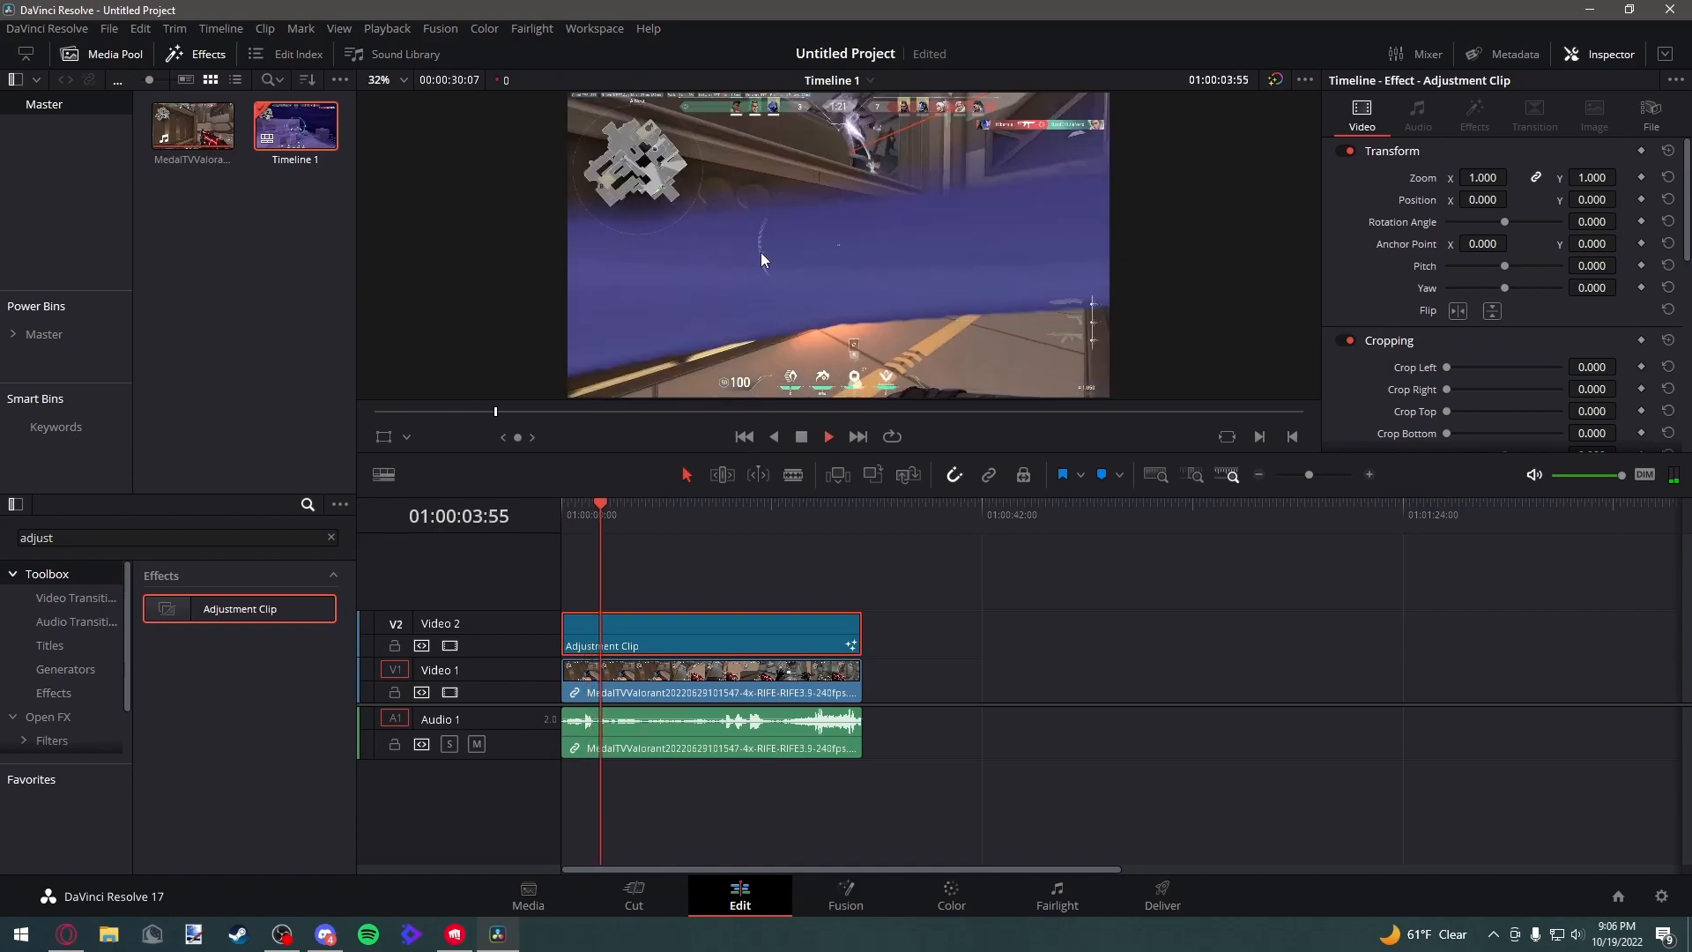
pyautogui.press('space')
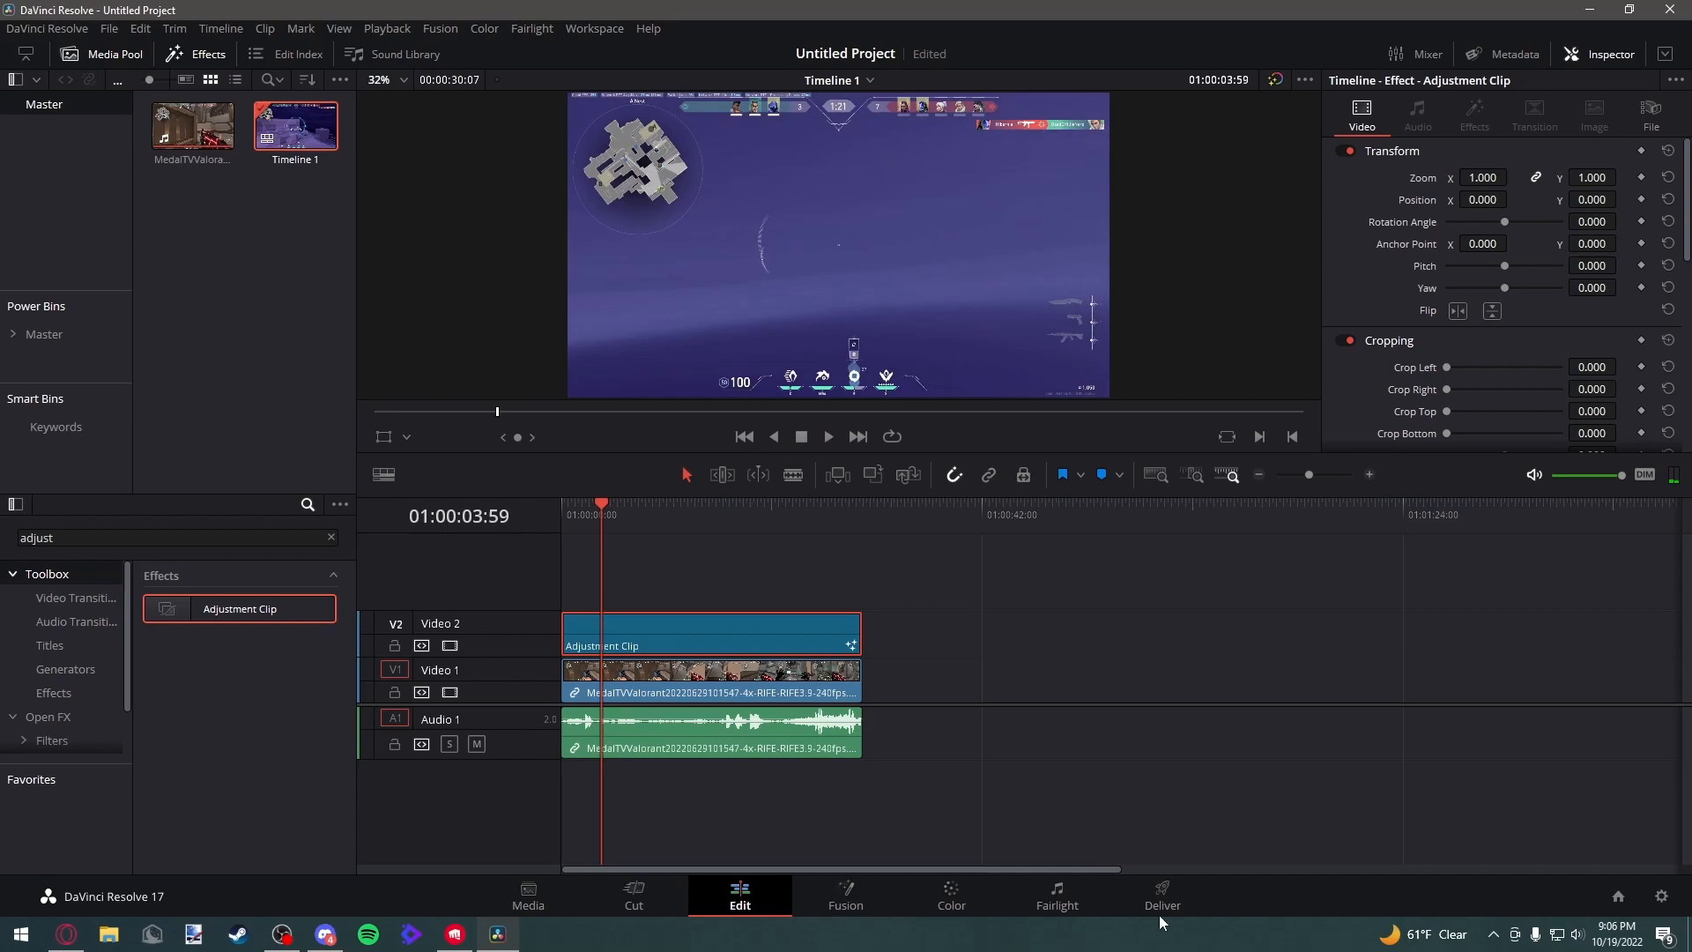
pyautogui.click(864, 897)
pyautogui.click(952, 899)
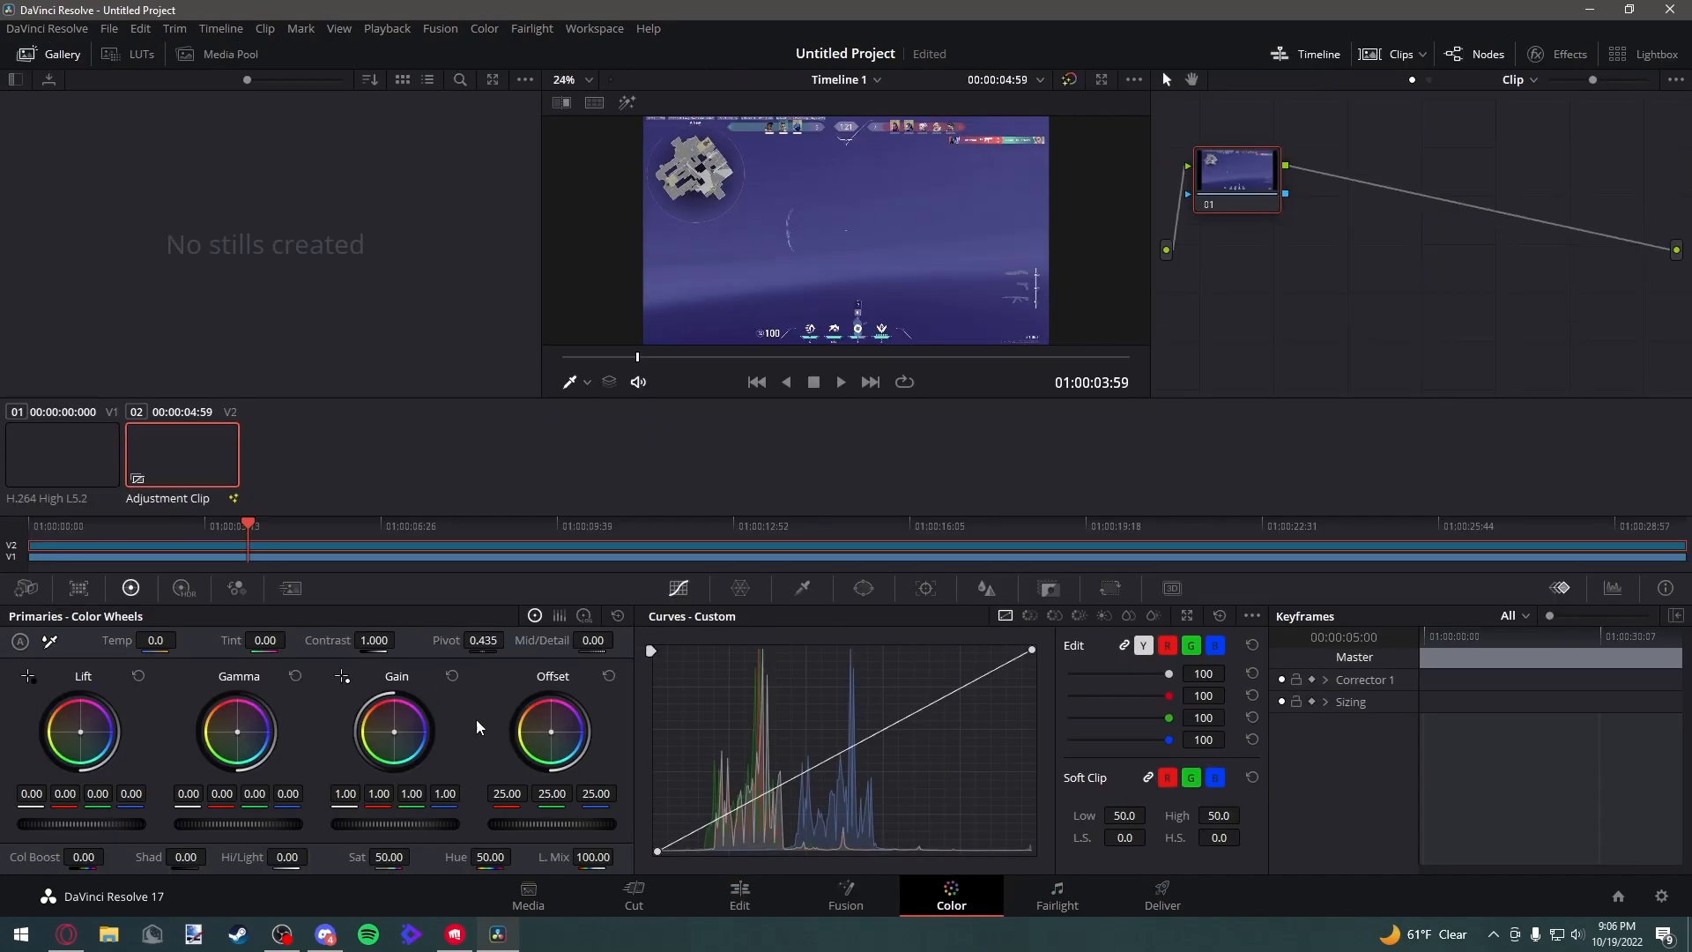
pyautogui.click(848, 899)
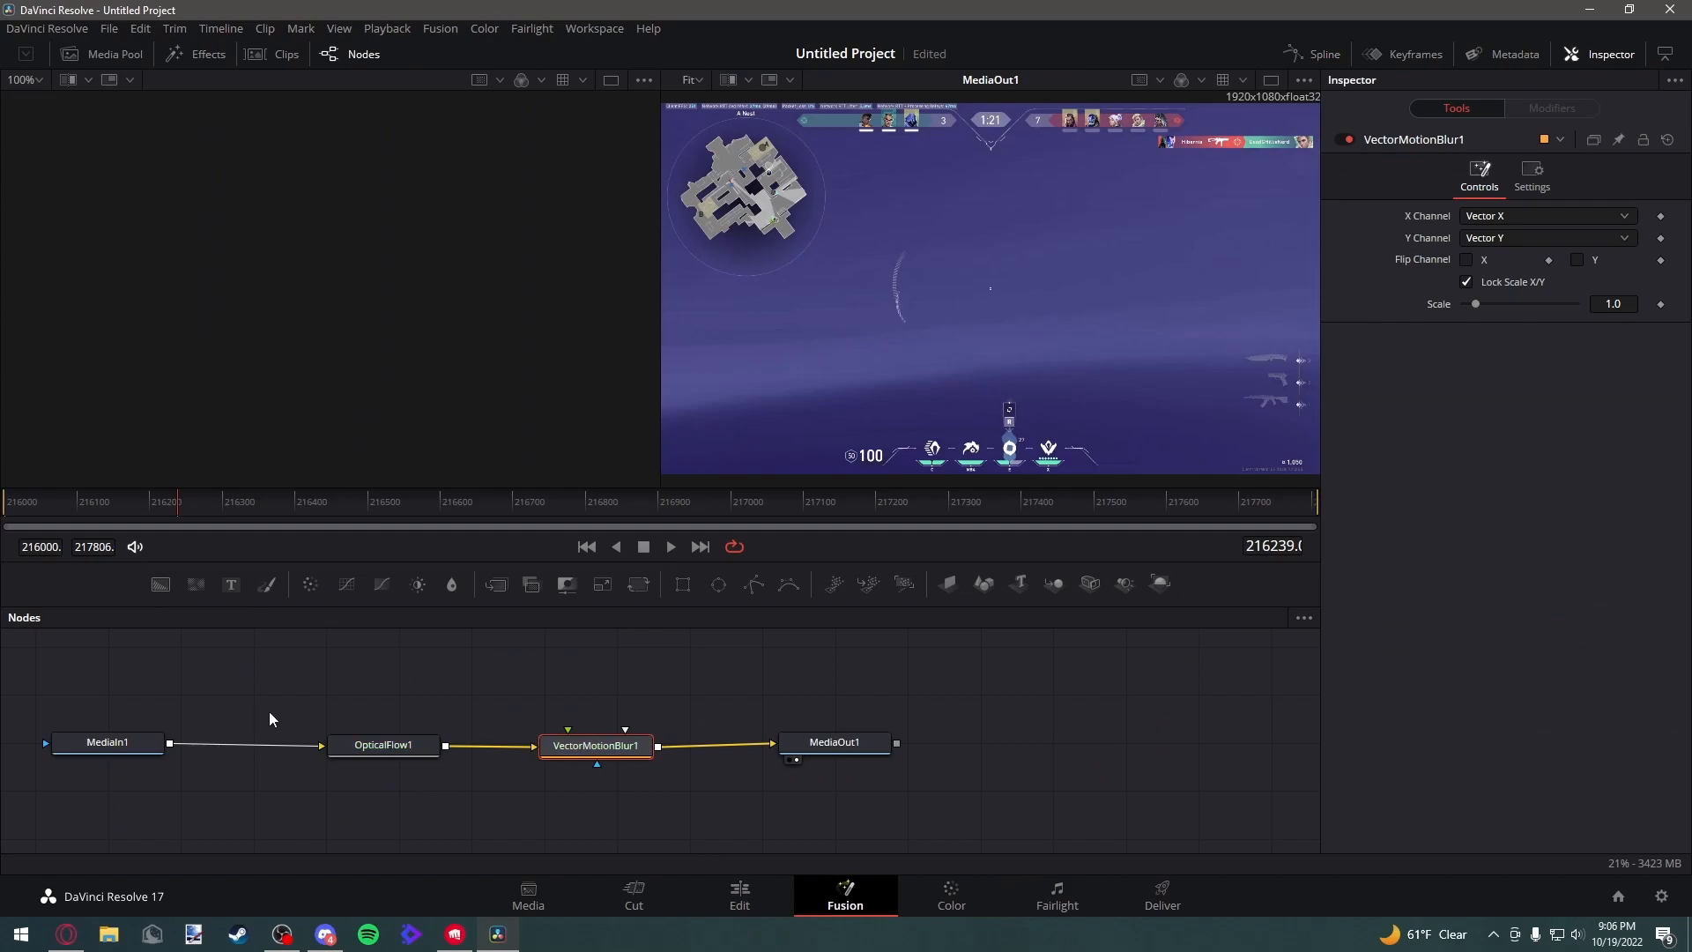
# On the Deliver page, name the render "motion blur test video" and set its location to D:\Edited Videos
pyautogui.click(1163, 890)
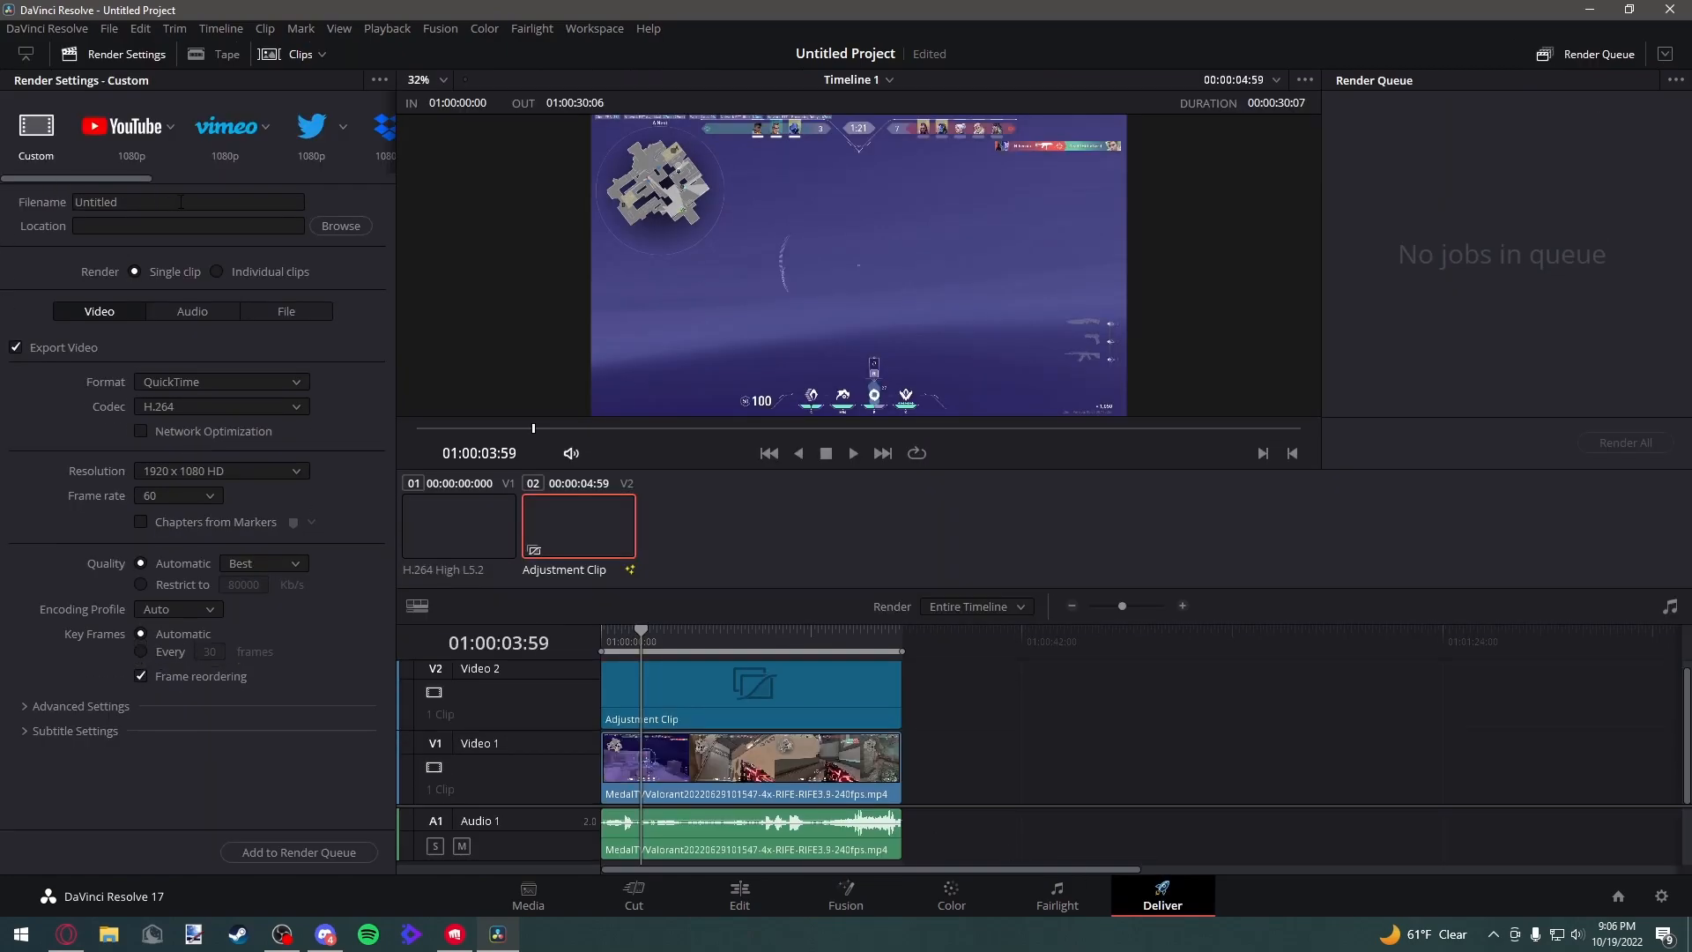
pyautogui.click(157, 226)
pyautogui.doubleClick(132, 203)
pyautogui.press('BackSpace')
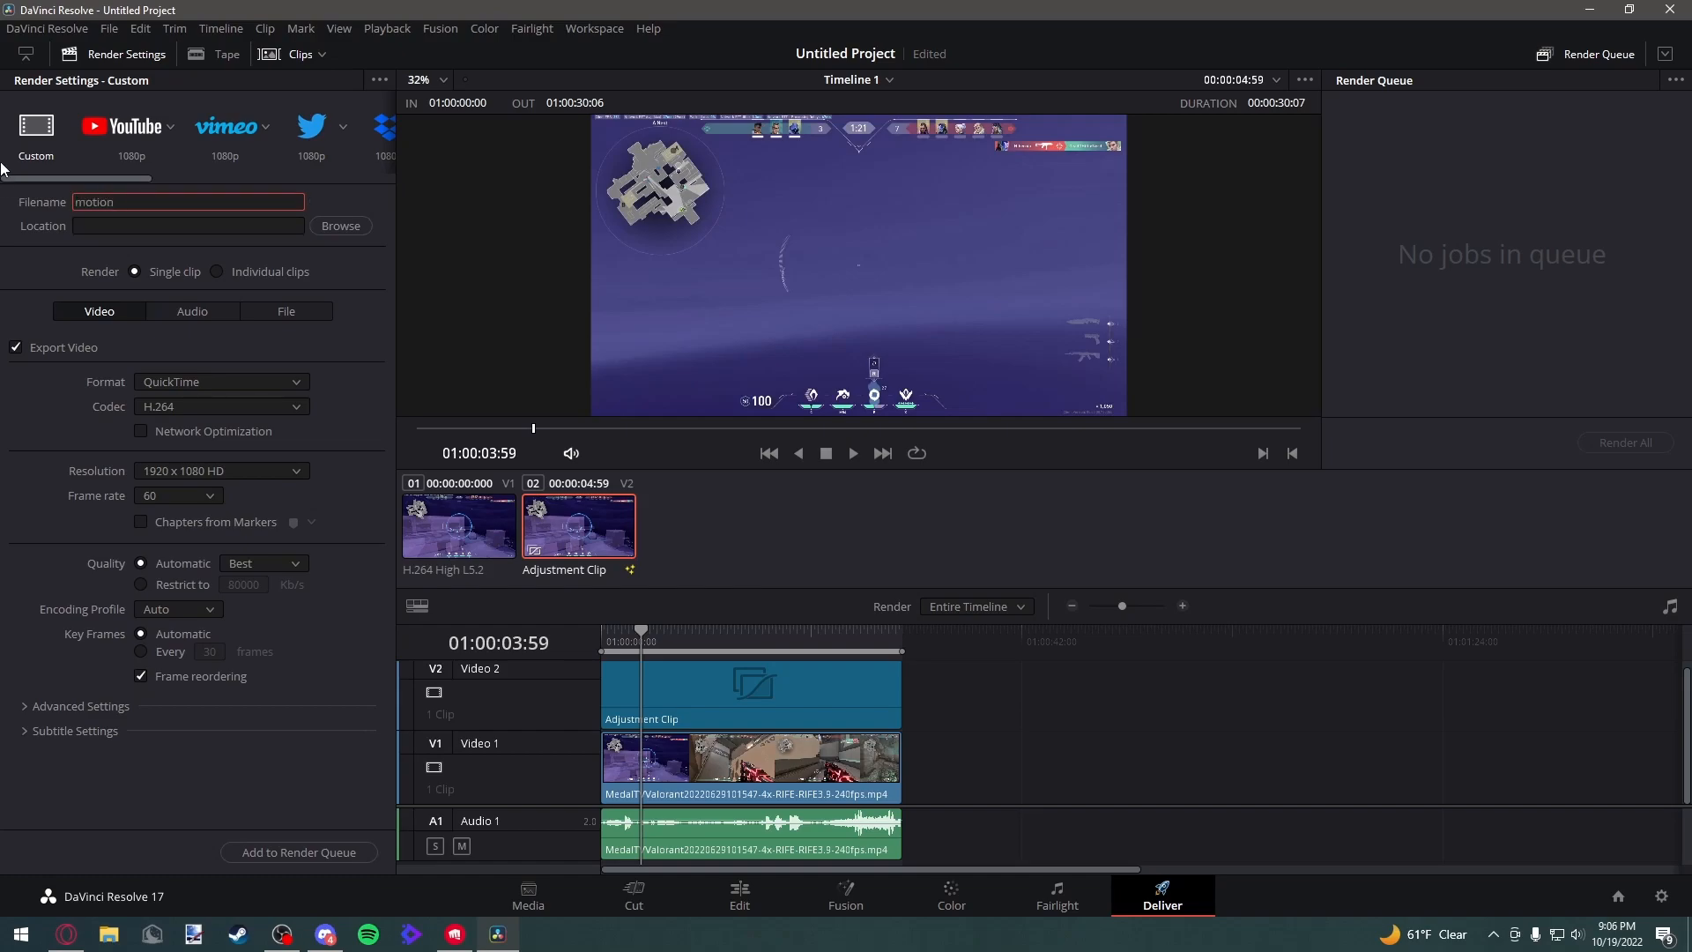
pyautogui.write('motion blur test video')
pyautogui.hscroll(1, 275, 172)
pyautogui.click(328, 227)
pyautogui.scroll(-1, 291, 213)
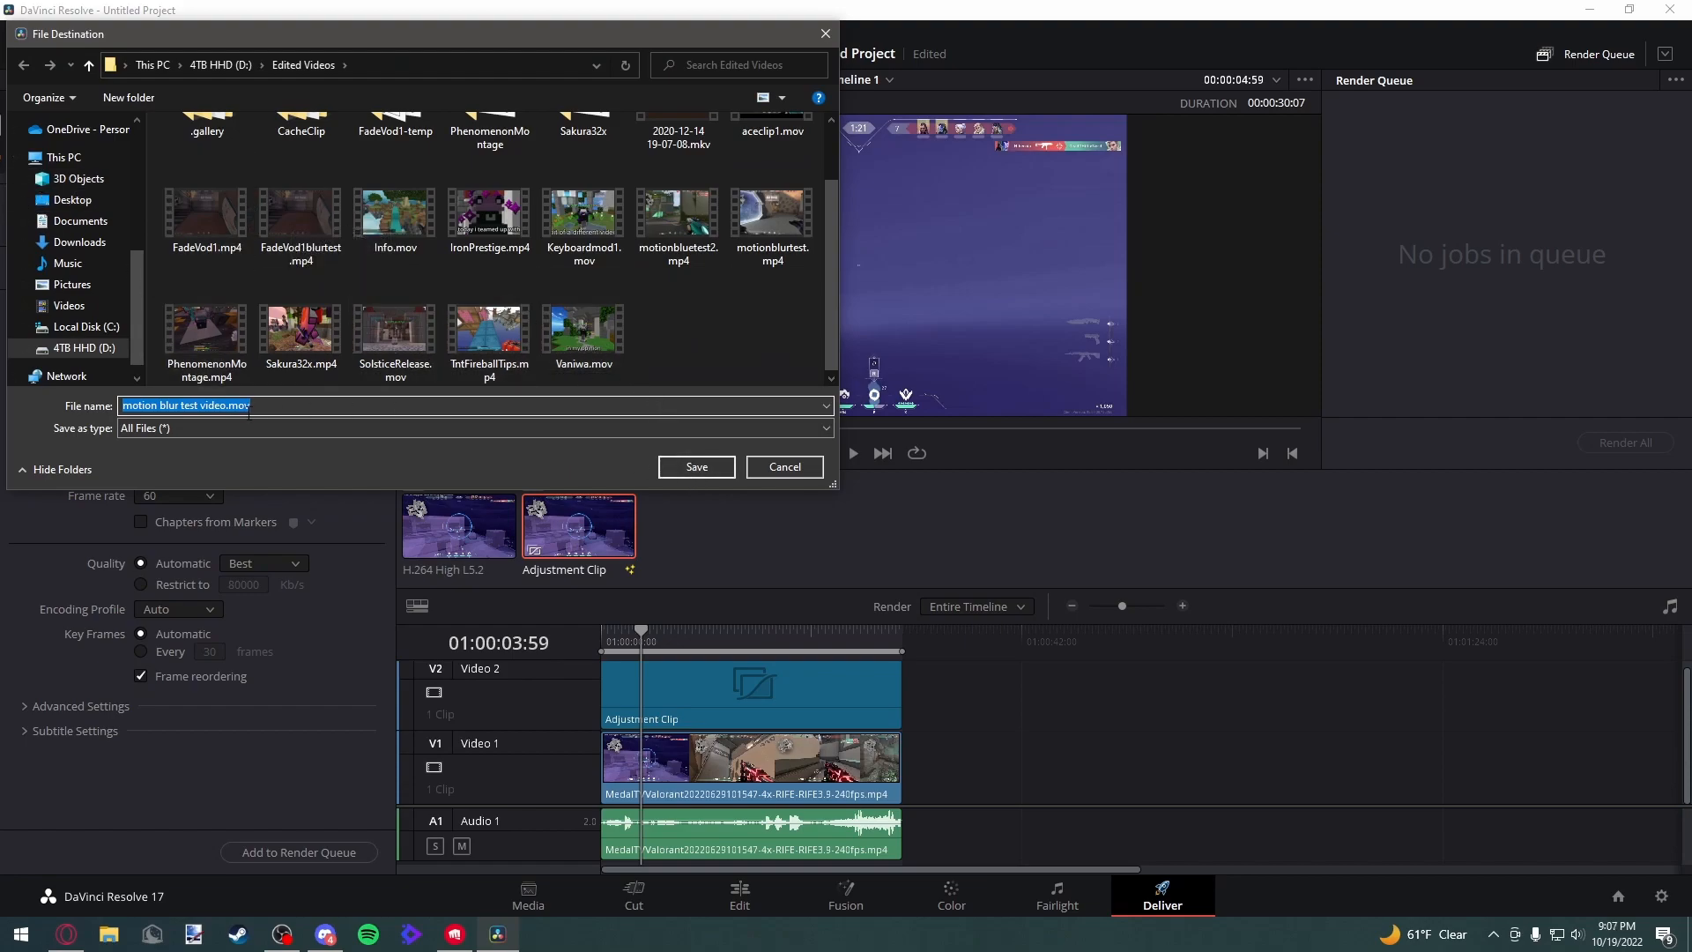
pyautogui.click(696, 467)
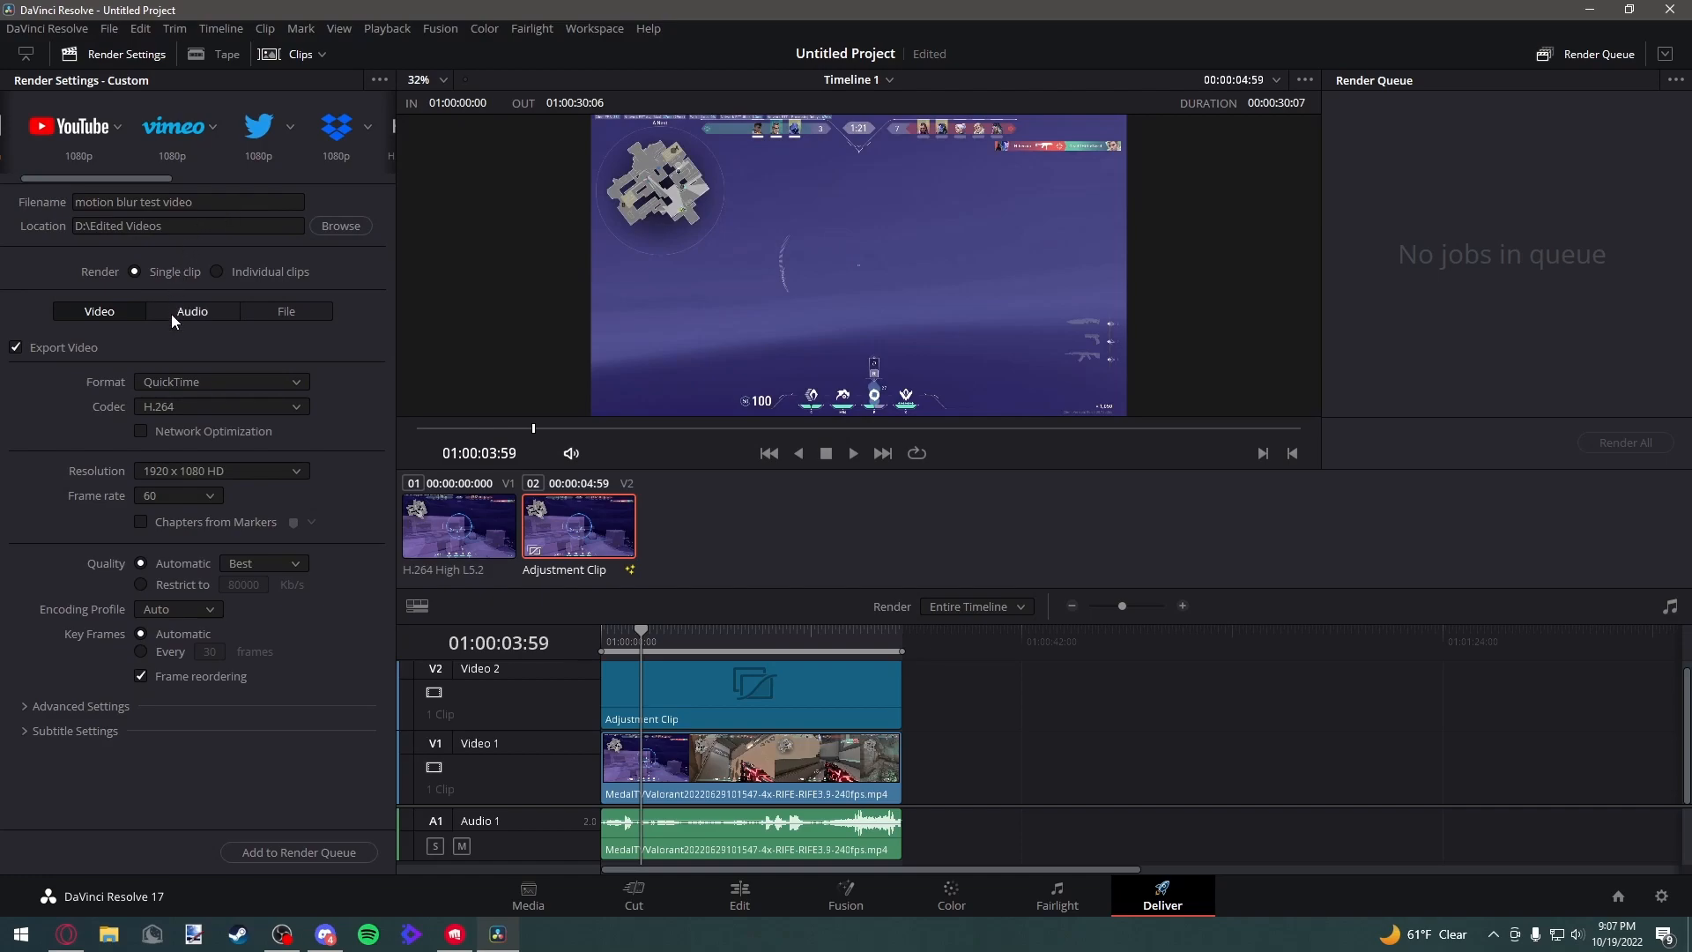
# Add the timeline to the render queue and render all jobs
pyautogui.click(166, 410)
pyautogui.click(125, 279)
pyautogui.click(264, 474)
pyautogui.click(235, 475)
pyautogui.click(314, 852)
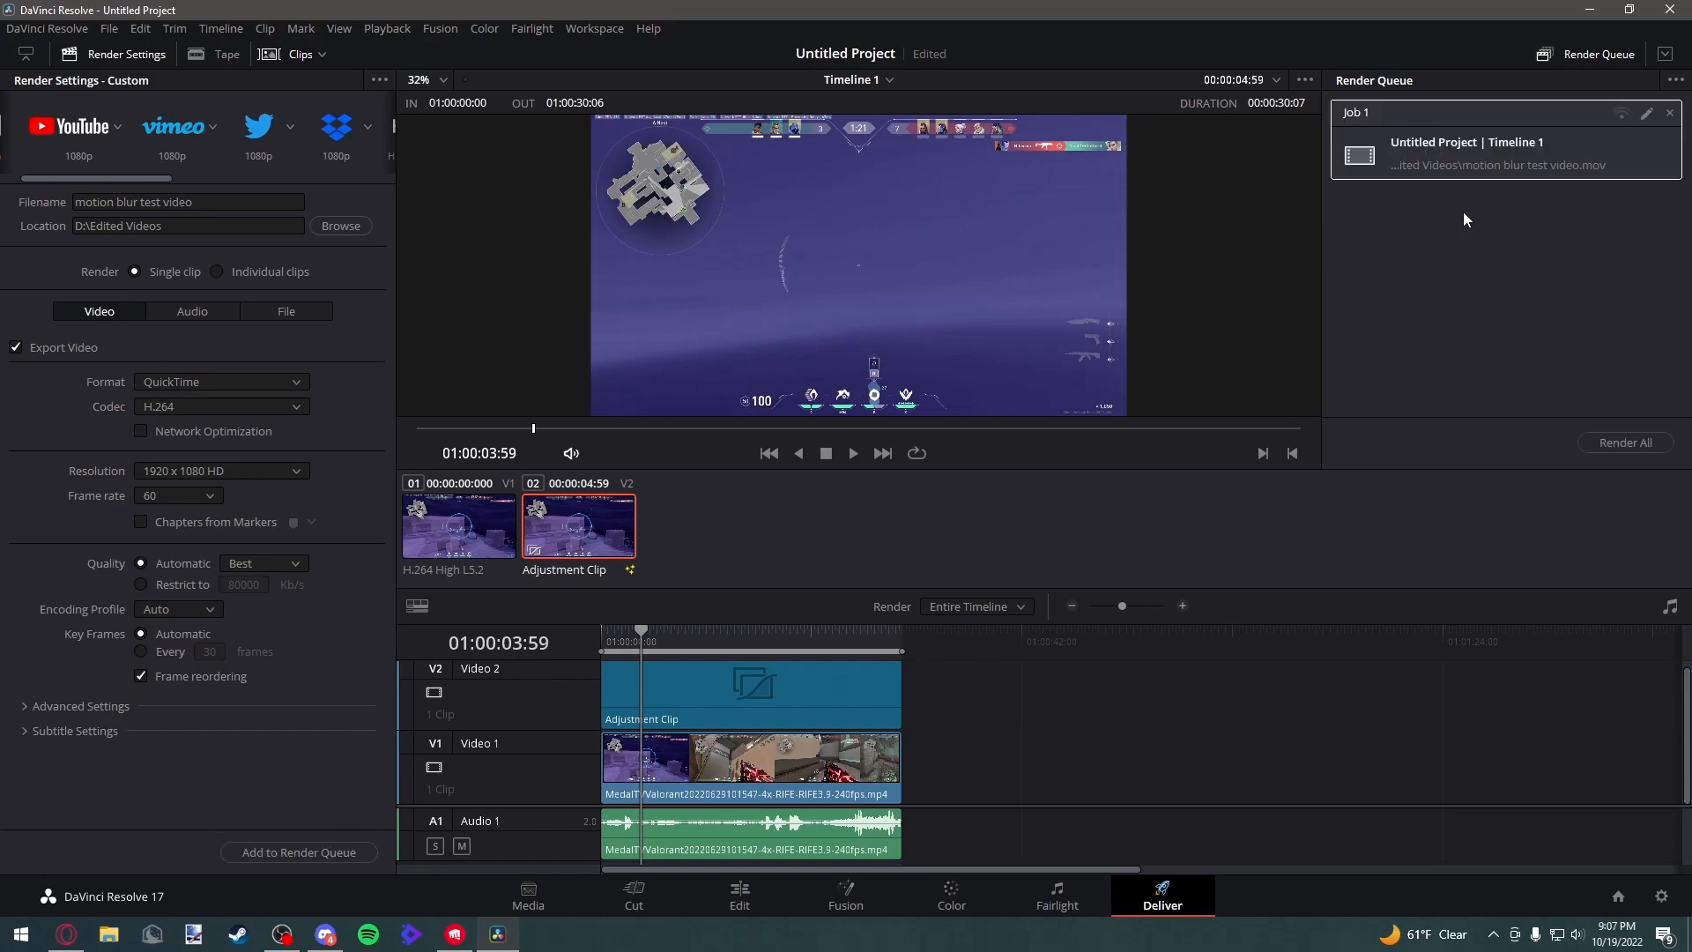
pyautogui.click(1606, 448)
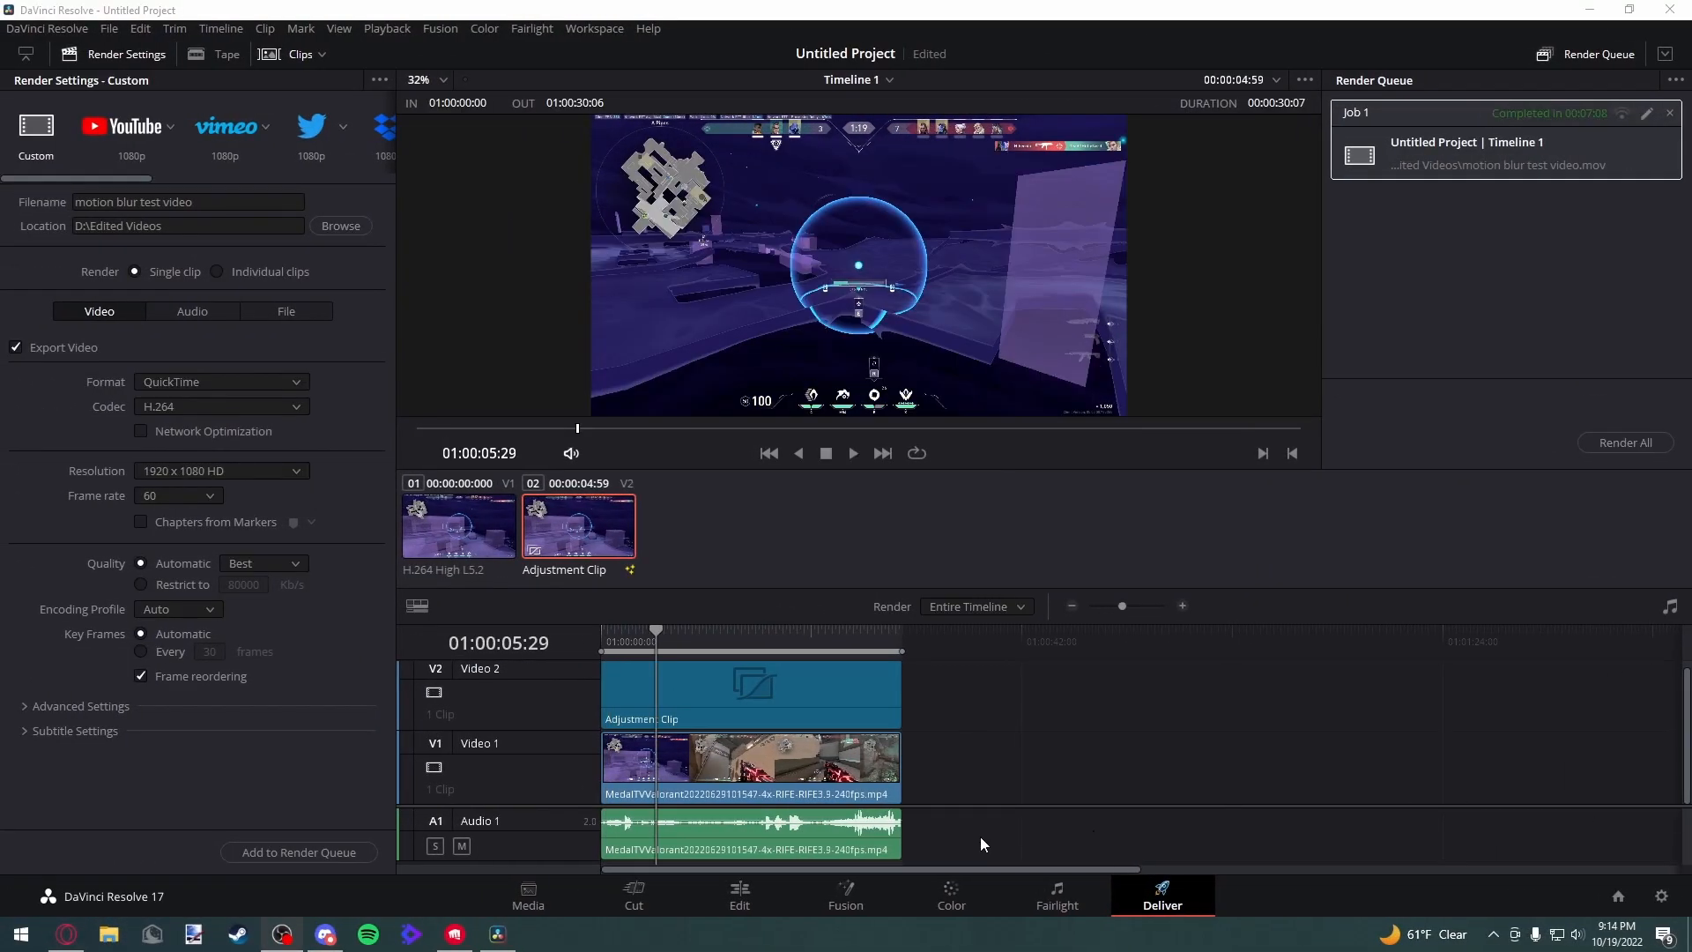
# Open the rendered "motion blur test video.mov" from D:\Edited Videos in File Explorer and play it
pyautogui.click(677, 558)
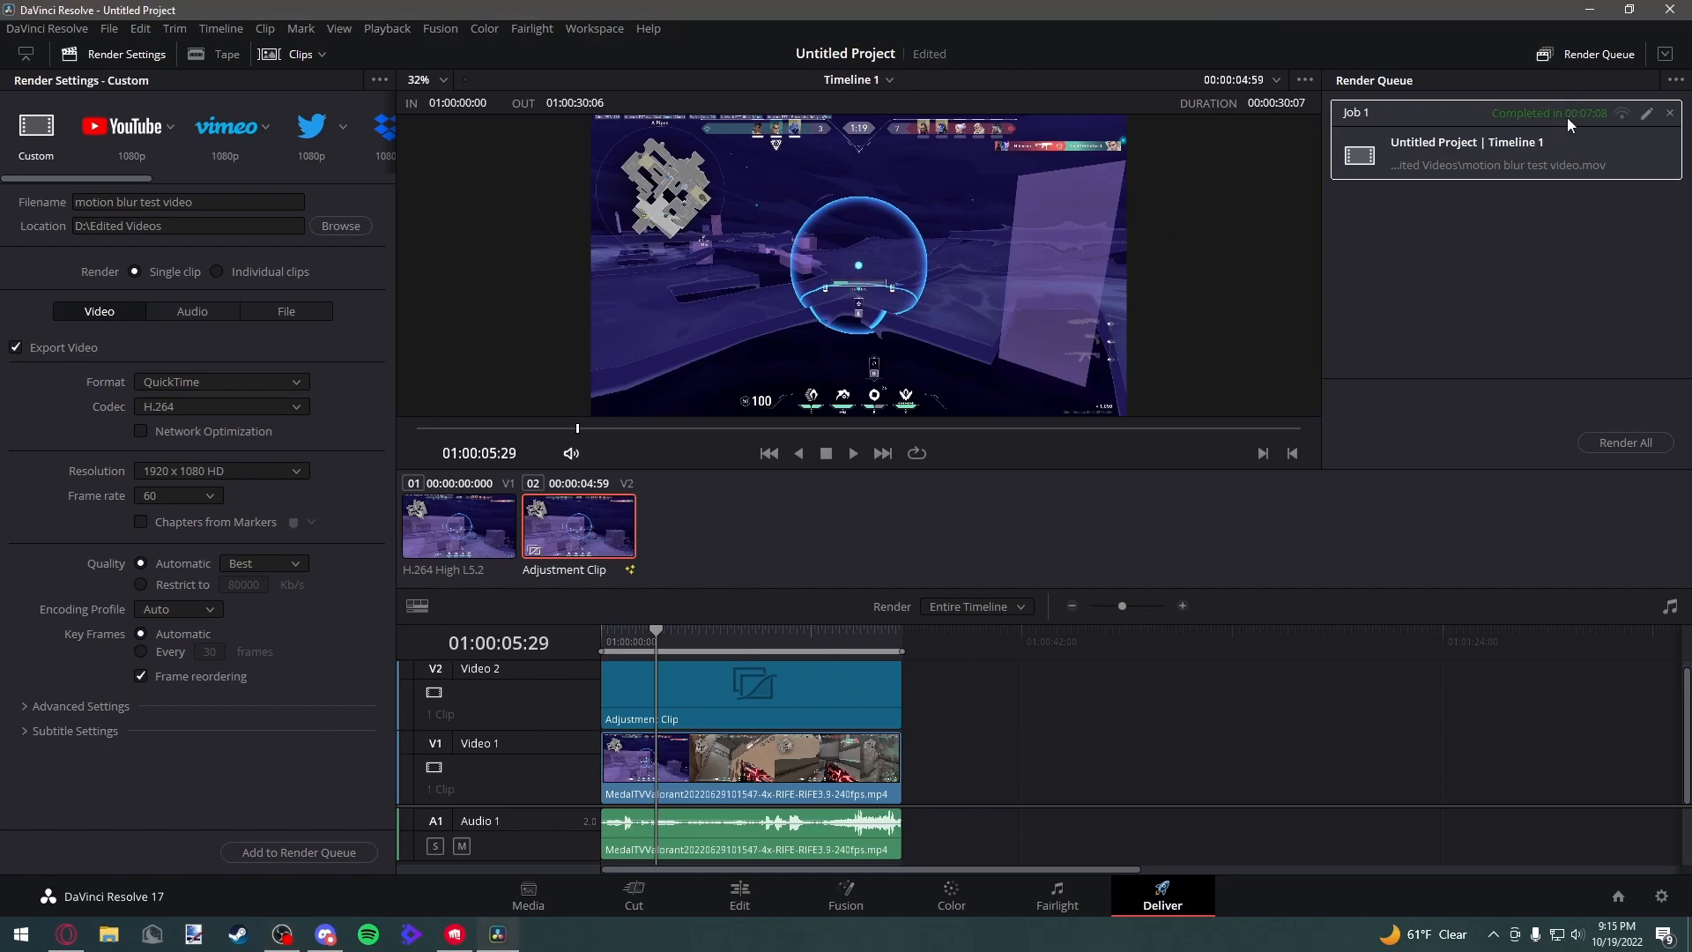
pyautogui.click(1583, 10)
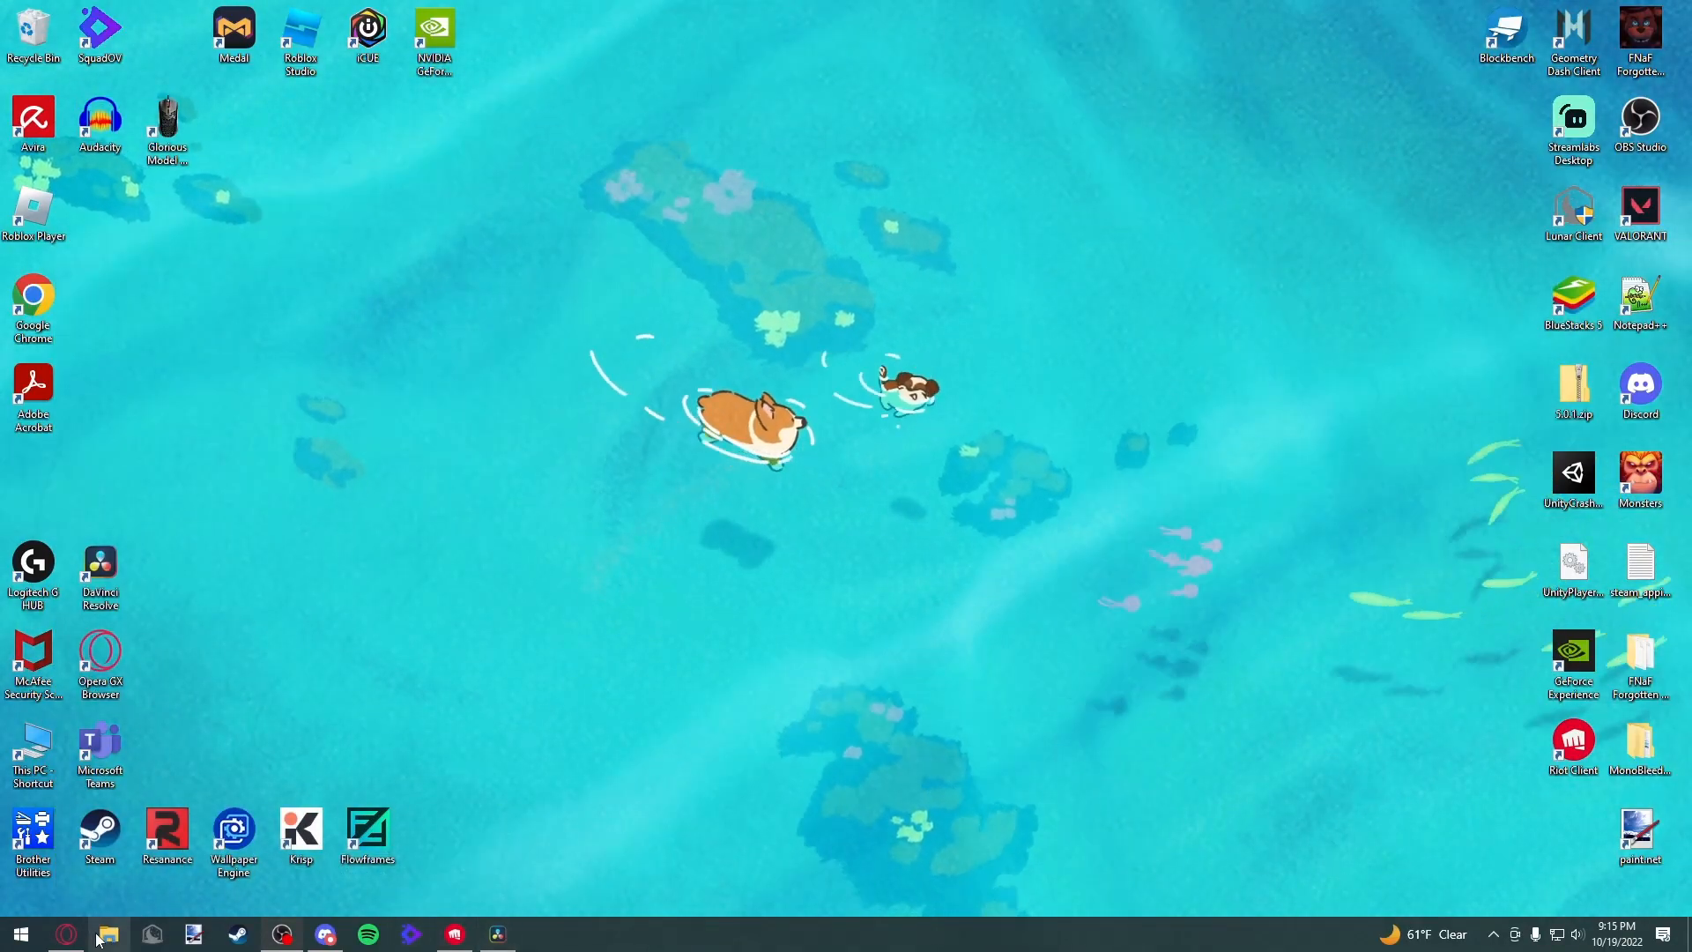
pyautogui.click(101, 936)
pyautogui.click(564, 730)
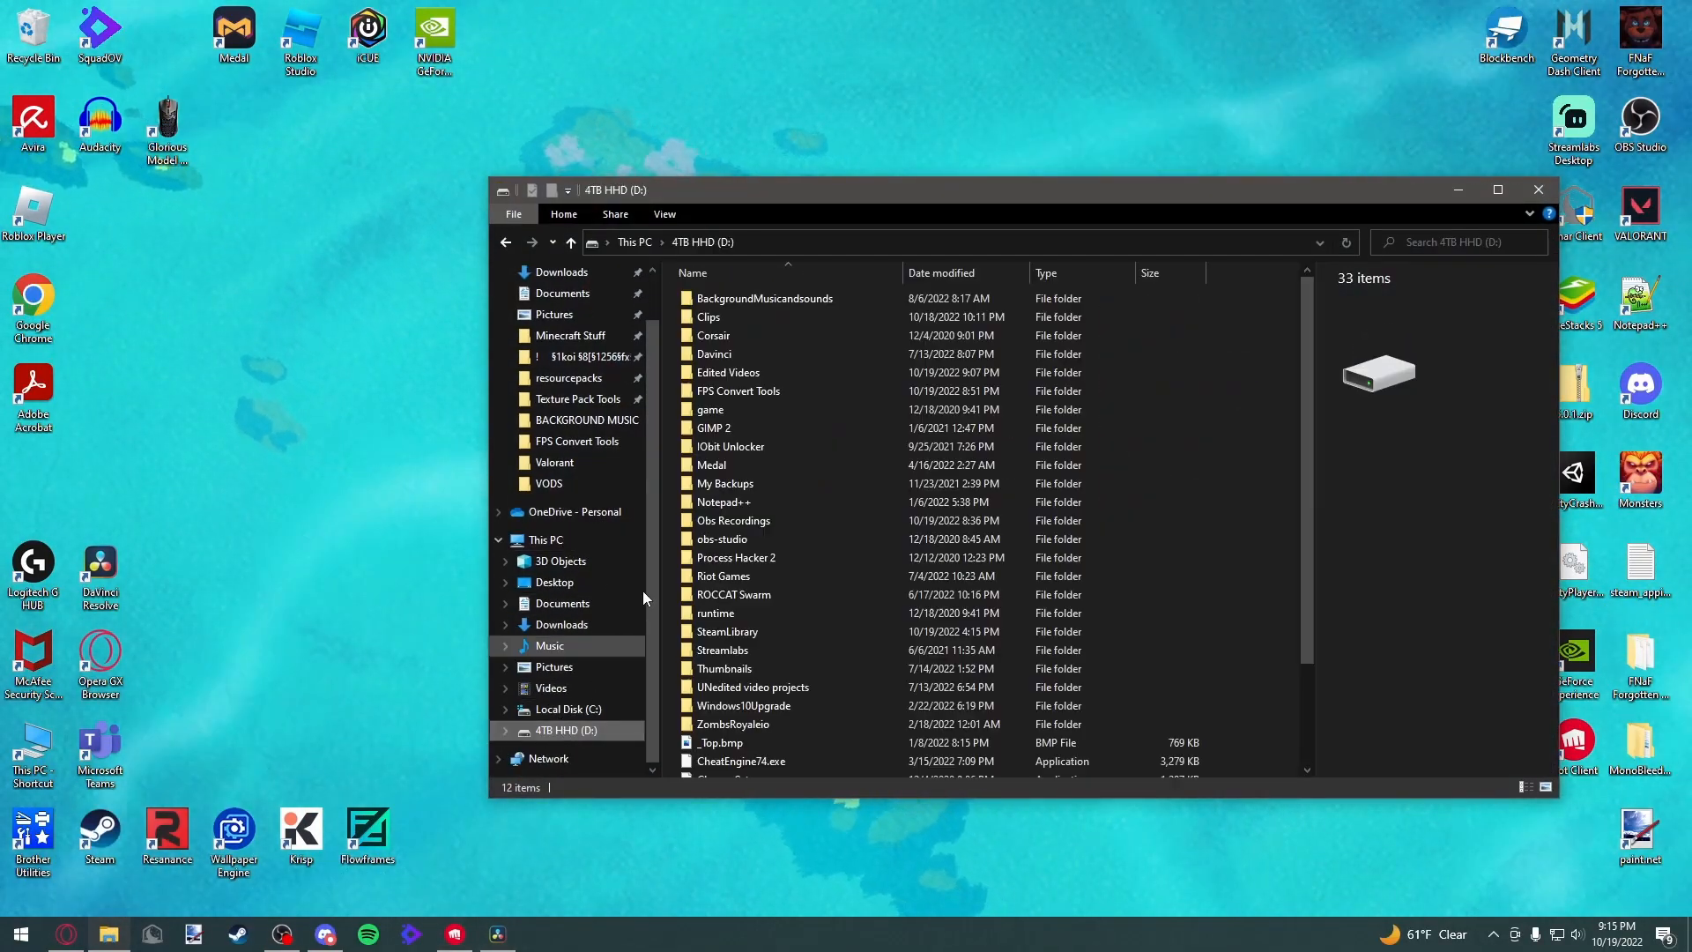
pyautogui.click(754, 391)
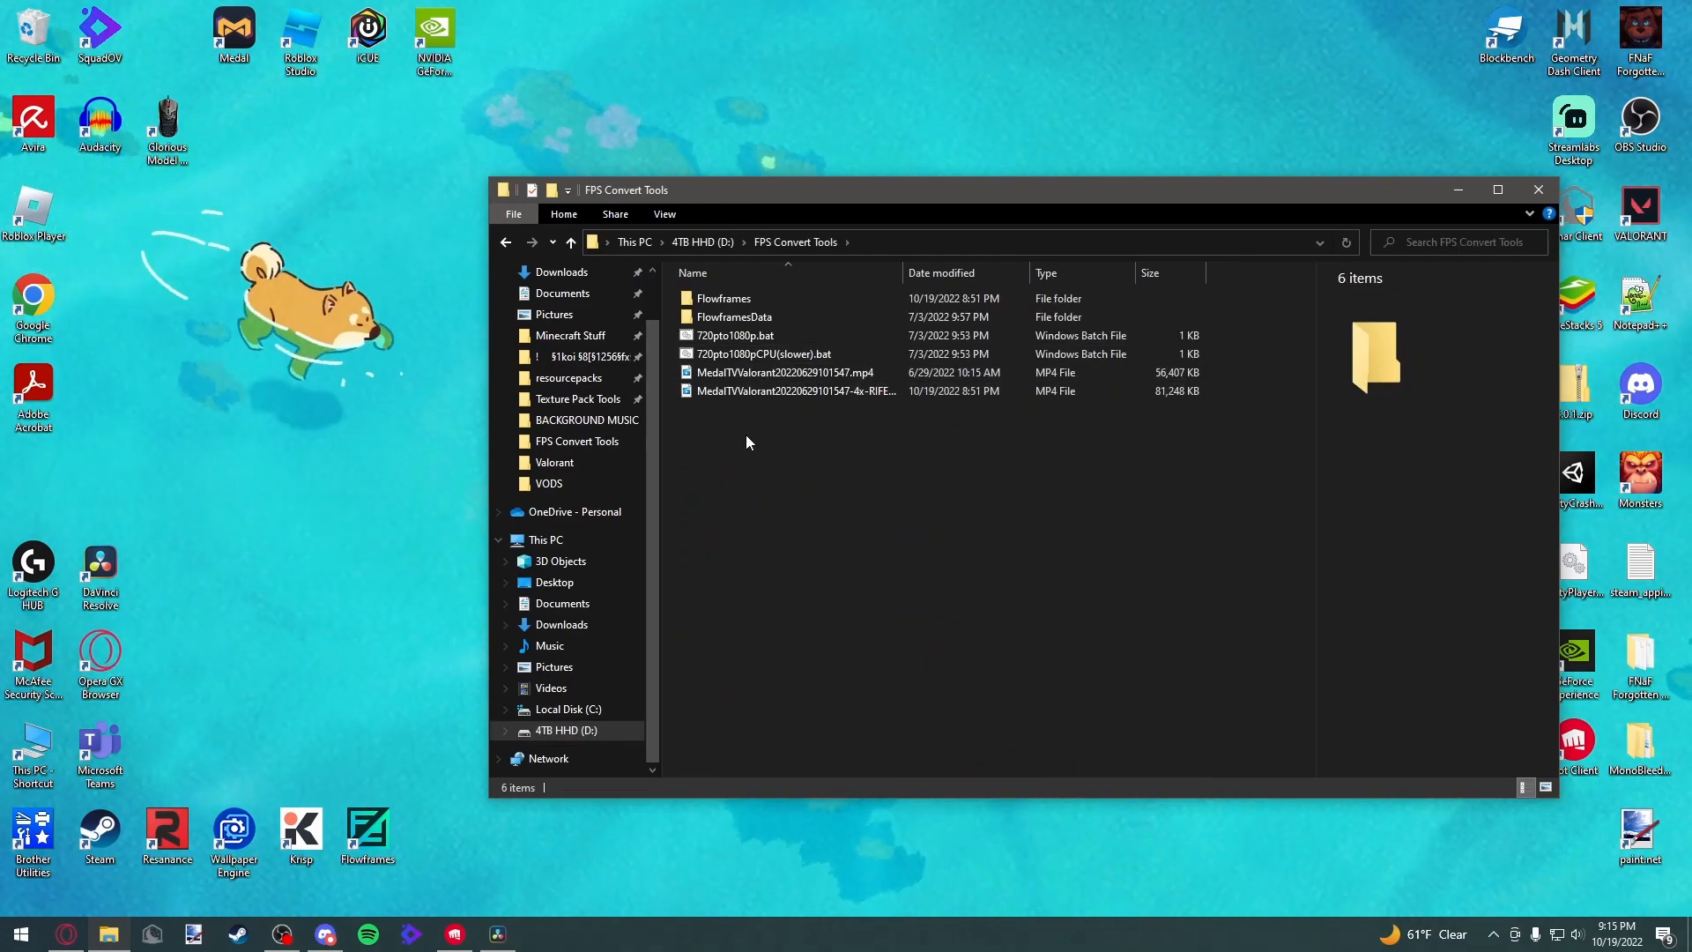
pyautogui.click(505, 242)
pyautogui.doubleClick(731, 367)
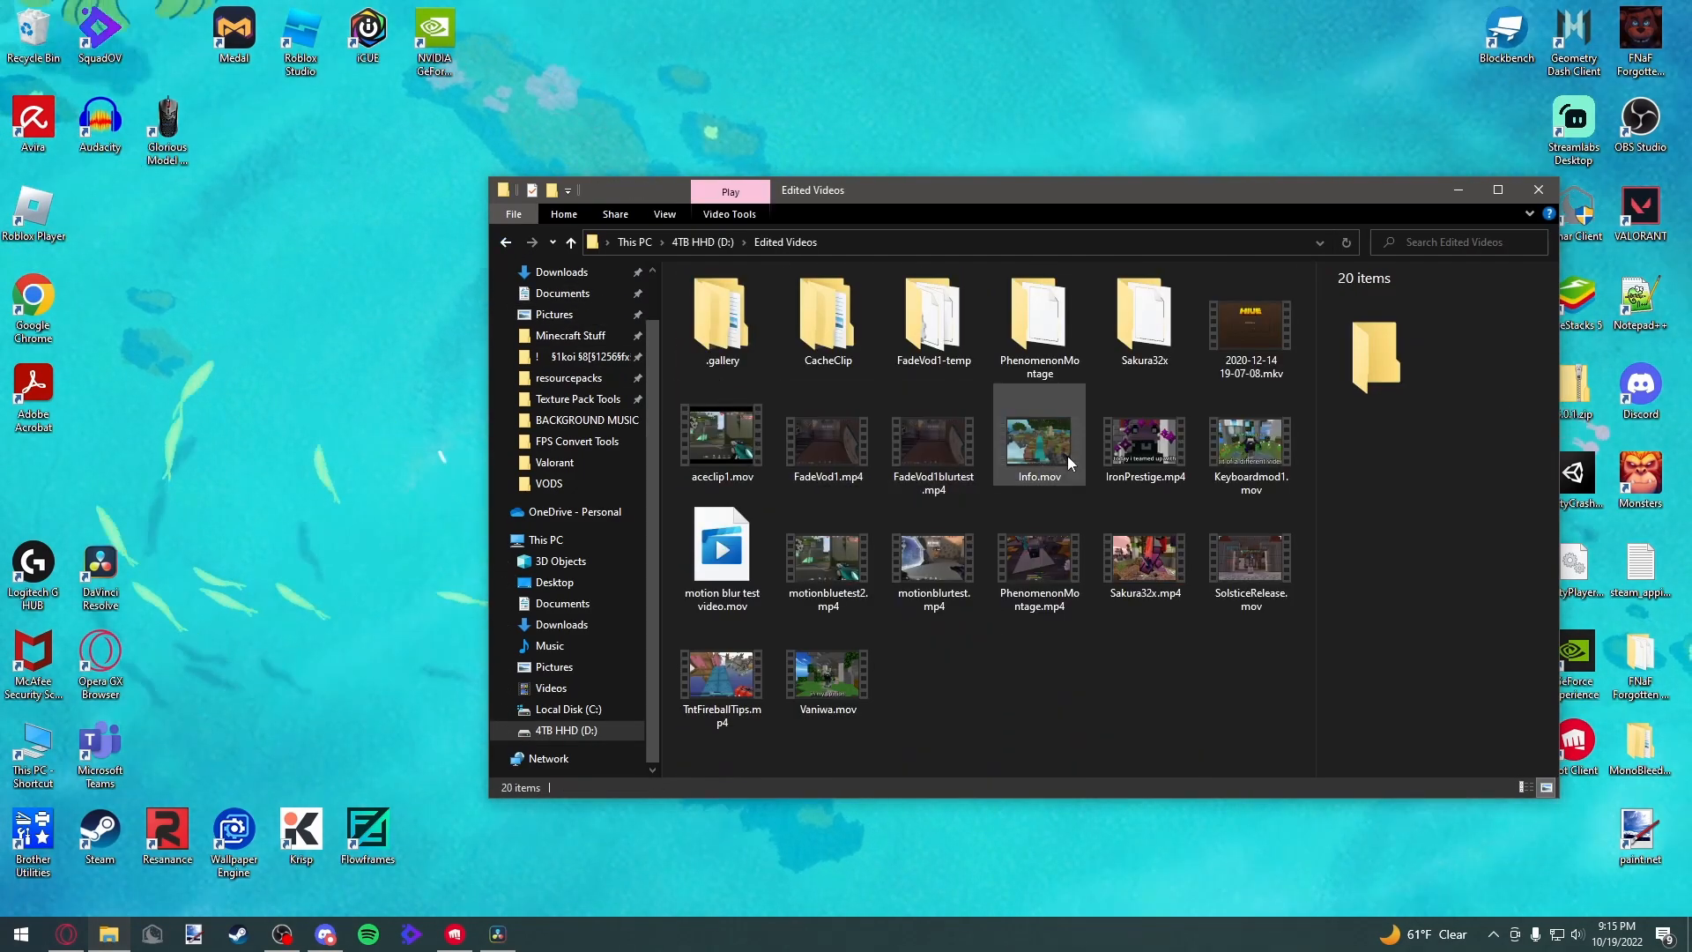
pyautogui.doubleClick(718, 531)
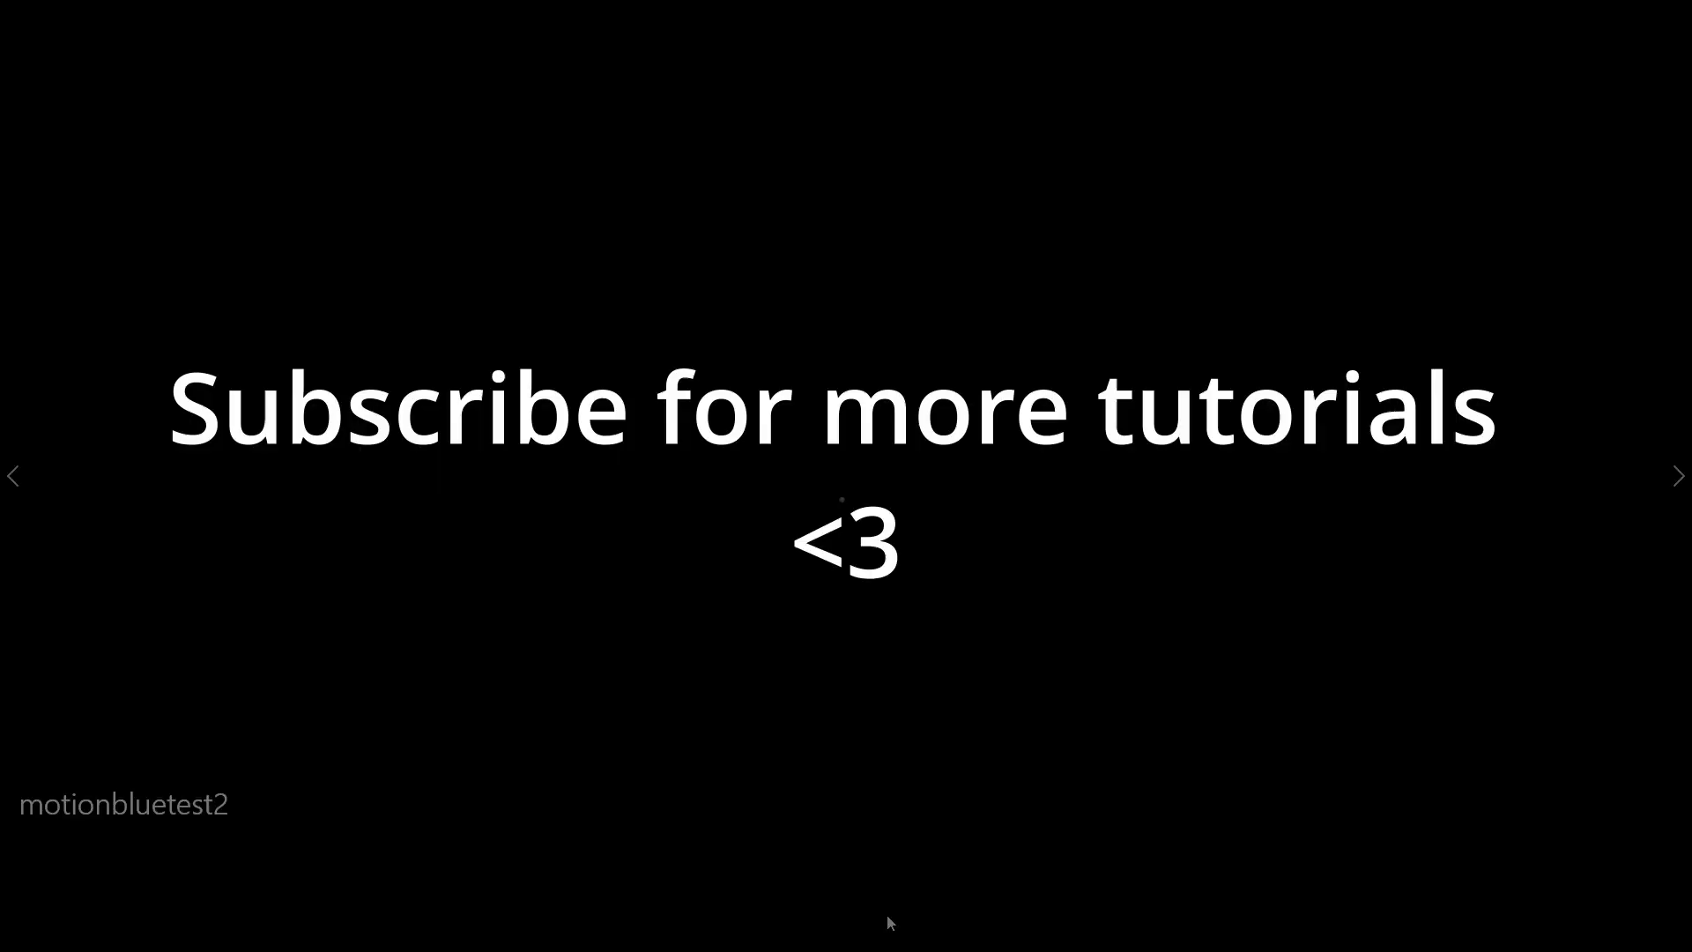
pyautogui.click(848, 904)
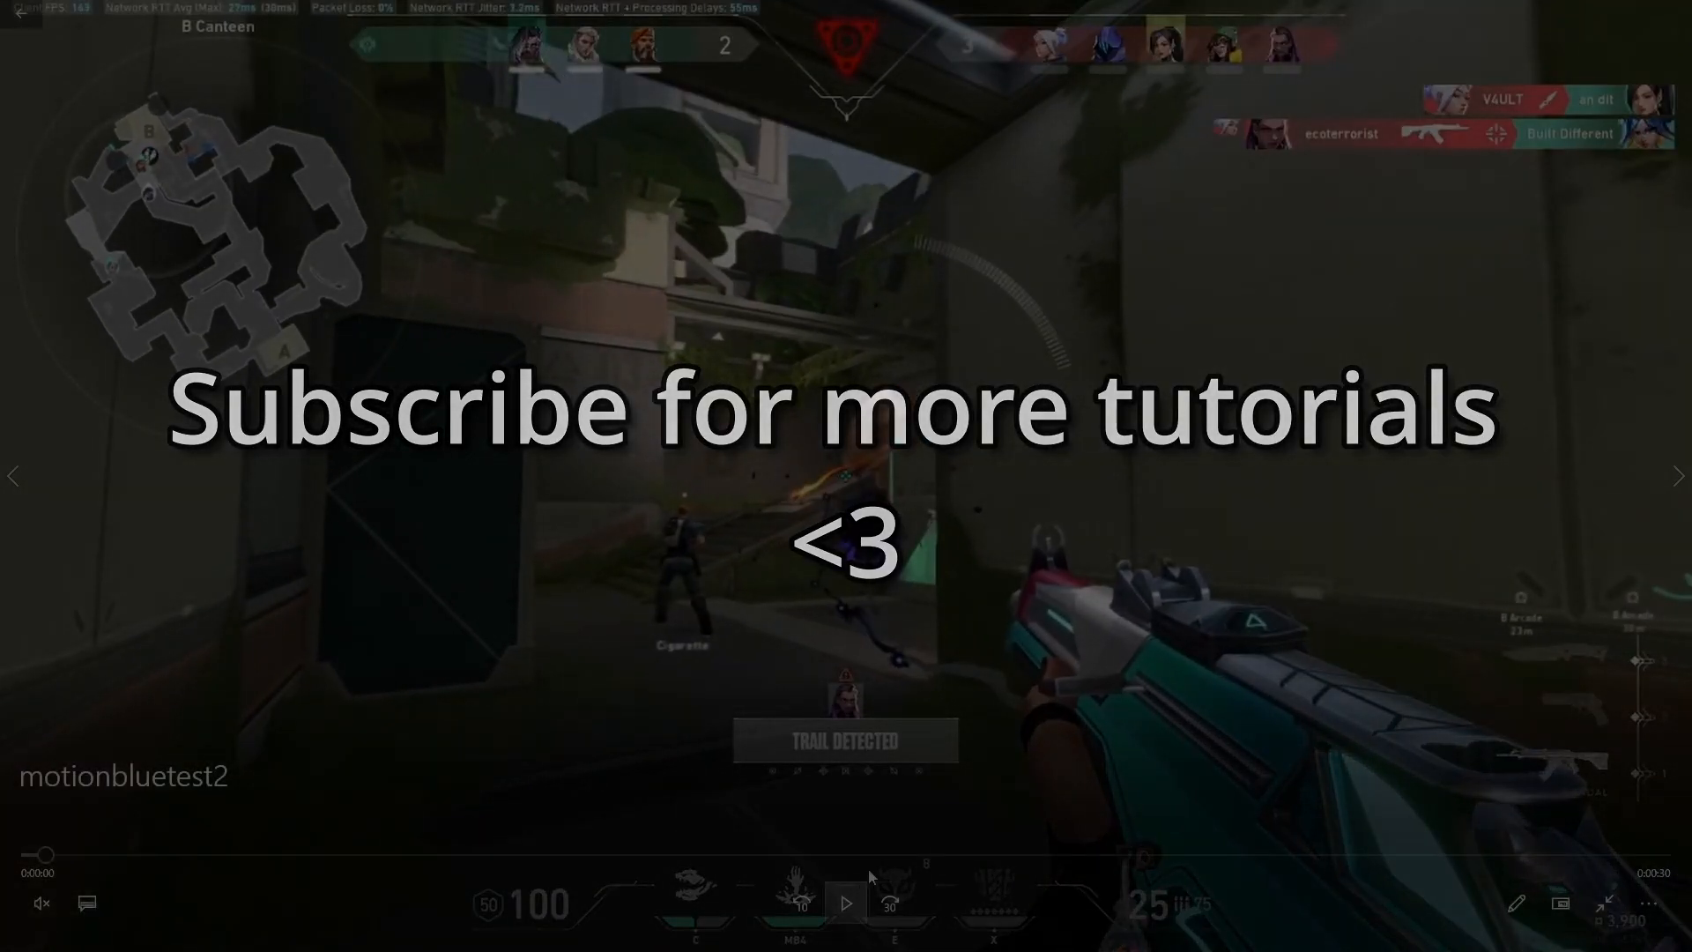